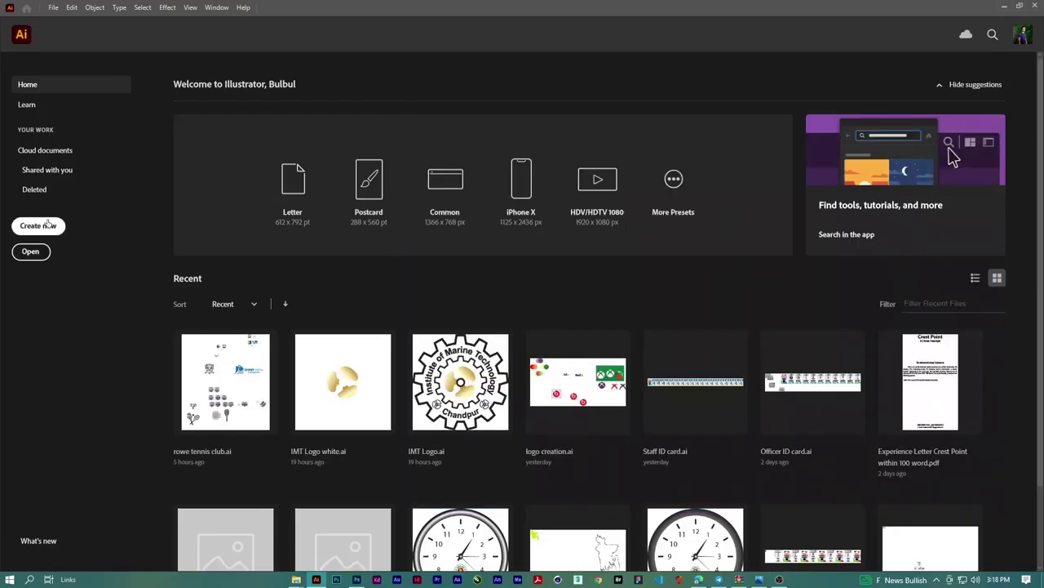
- Create a new blank document, Untitled-4, from the Home screen
left_click(39, 225)
left_click(745, 463)
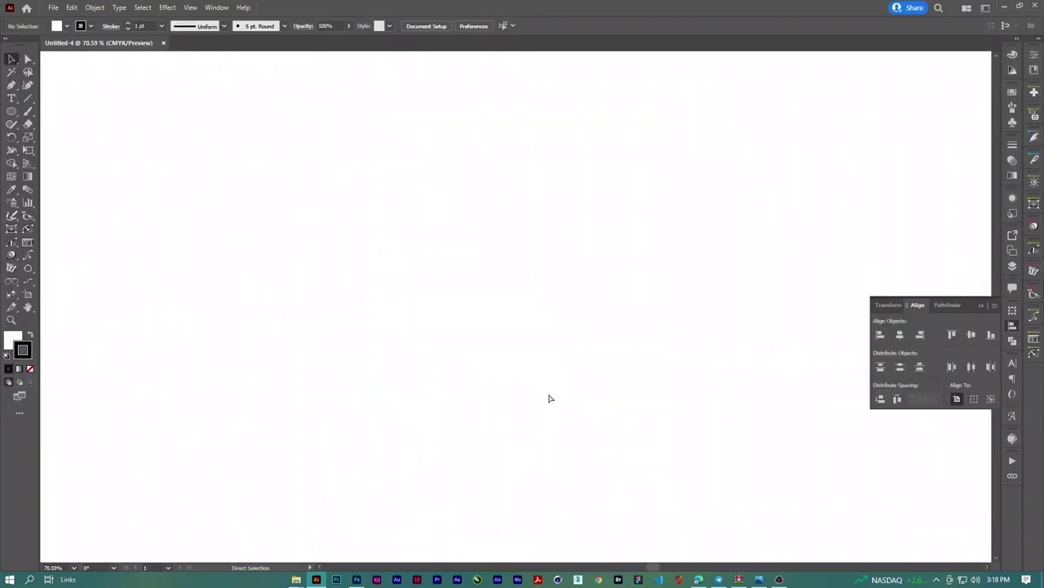
- Paste the emblem reference image, shrink it, and park it off the artboard's right edge
key("ctrl+v")
left_click_drag(522, 298, 775, 302)
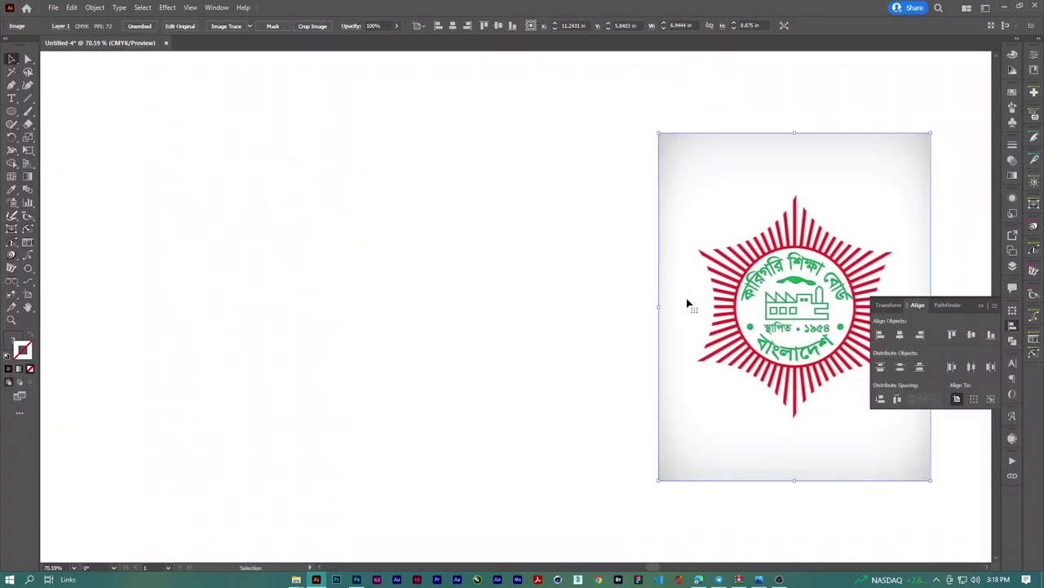
left_click_drag(659, 303, 687, 308)
scroll(309, 222, "right", 2)
key("ctrl+equal")
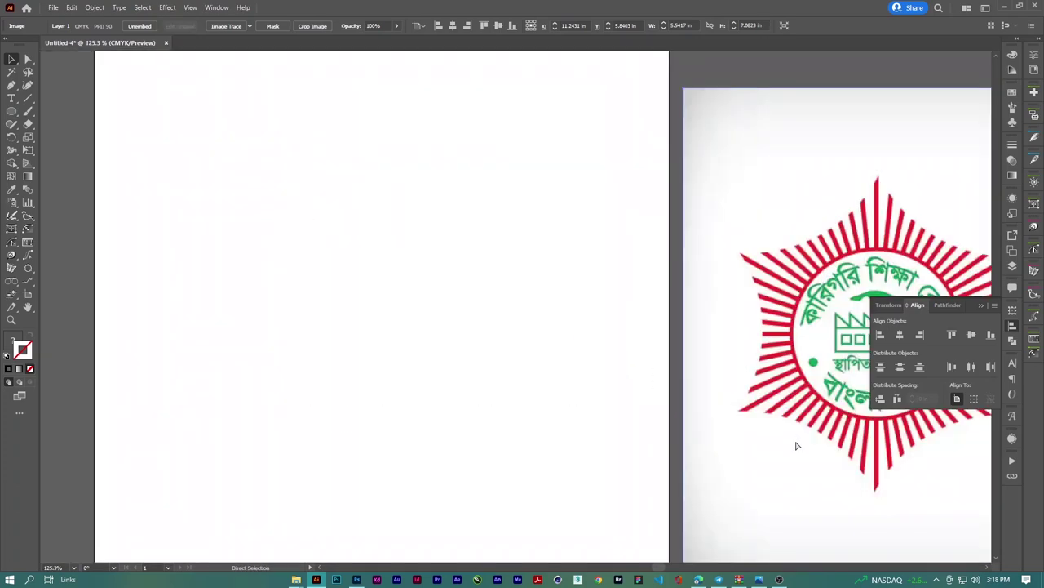
key("Tab")
- Draw a 2.4256 in circle with a 1 pt black stroke and white fill
key("Tab")
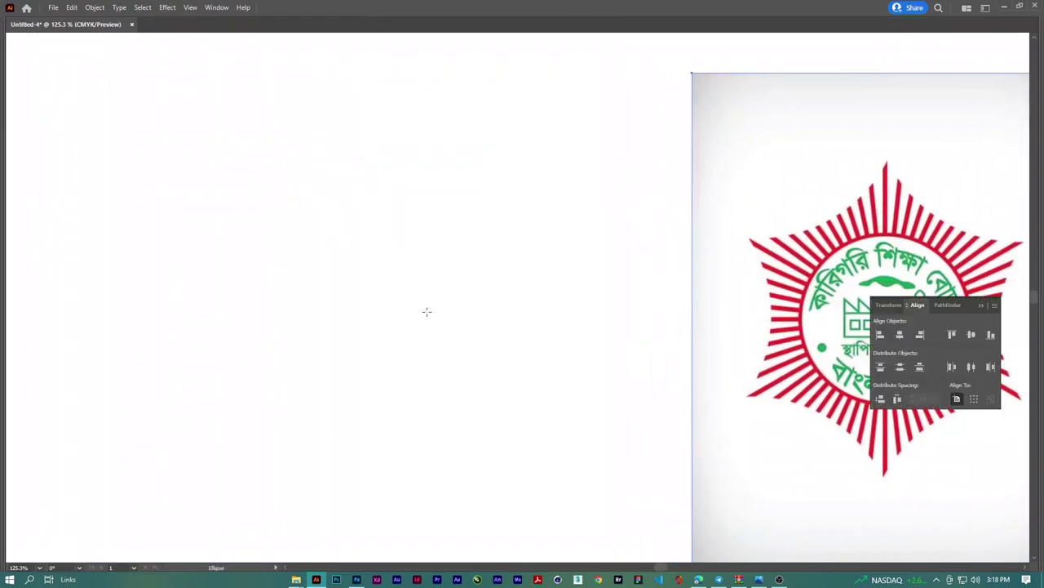
left_click_drag(453, 340, 538, 369)
key("Tab")
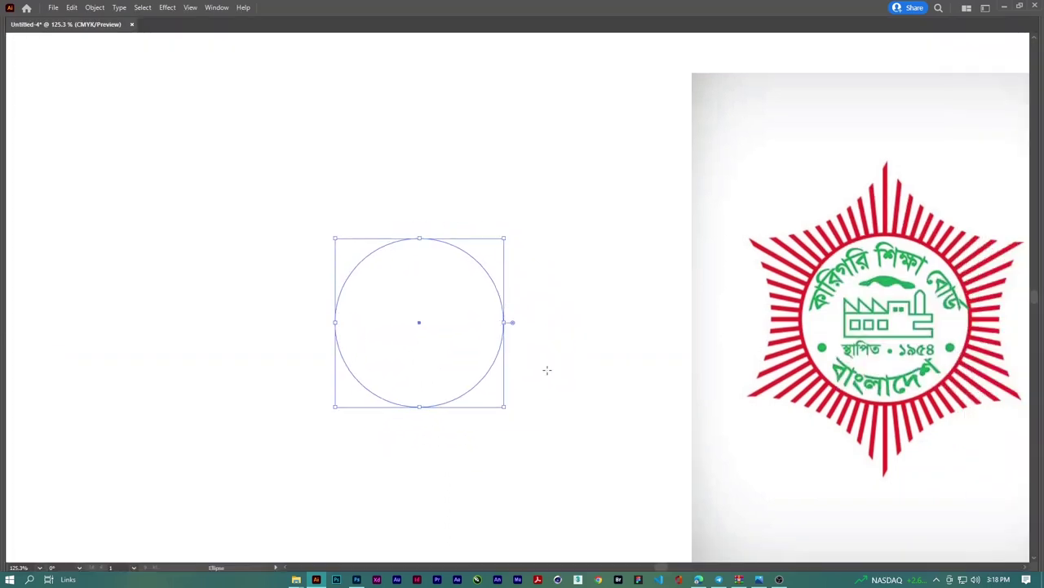
key("Tab")
key("v")
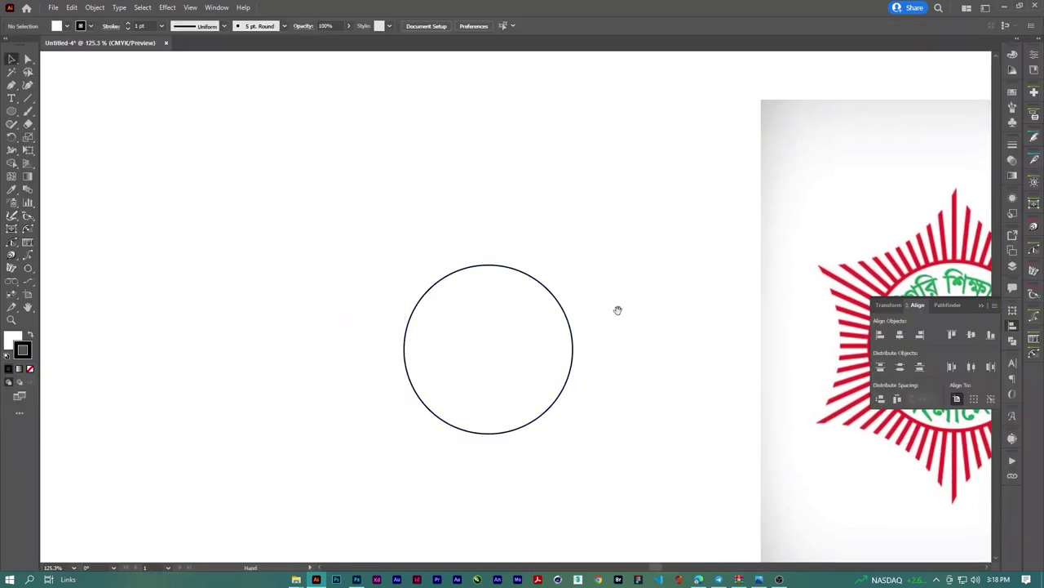
left_click_drag(576, 268, 431, 334)
scroll(434, 346, "right", 3)
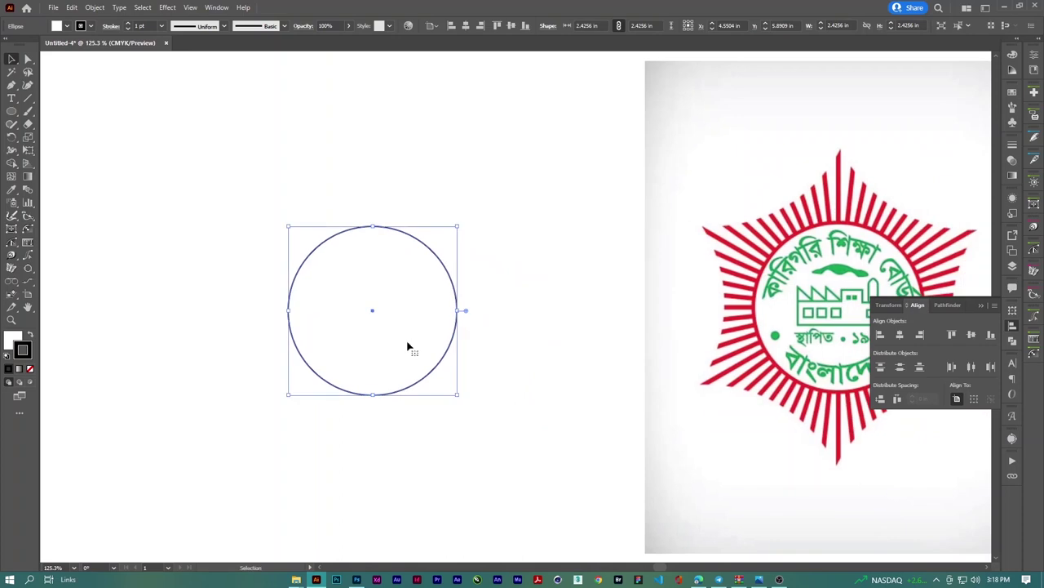
mouse_move(211, 176)
left_mouse_down()
mouse_move(557, 410)
mouse_move(835, 482)
mouse_move(823, 473)
left_mouse_up()
key("Tab")
left_click_drag(557, 305, 610, 326)
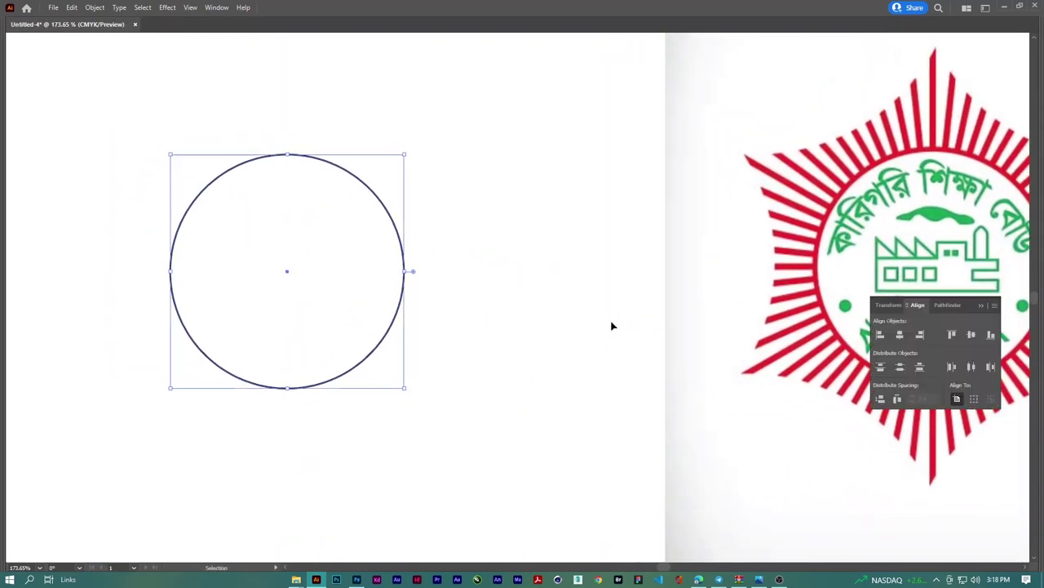
key("Tab")
- Draw a hexagon around the circle with its fill set to None
left_click_drag(15, 115, 57, 150)
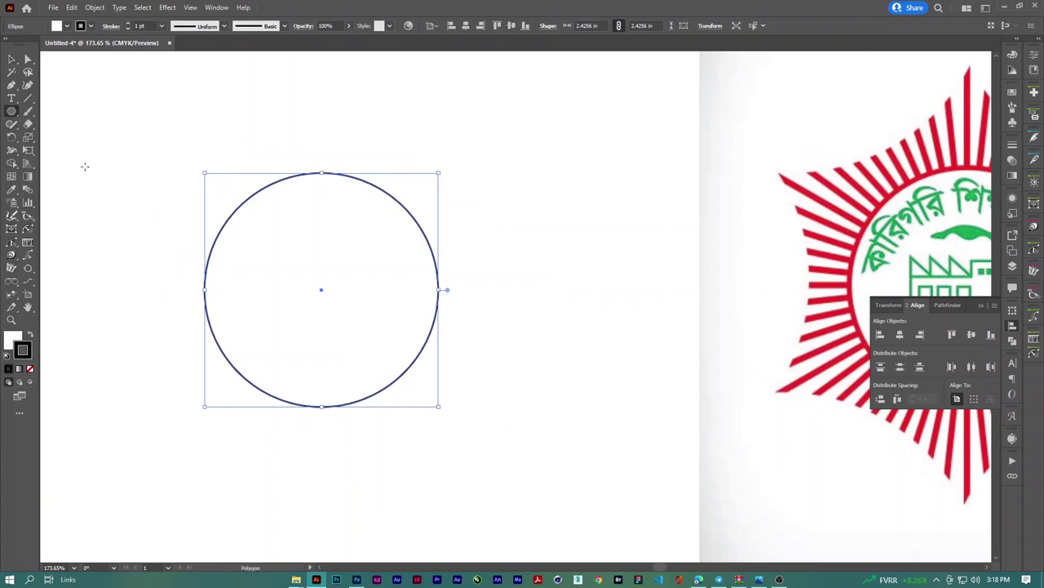
left_click_drag(322, 254, 501, 253)
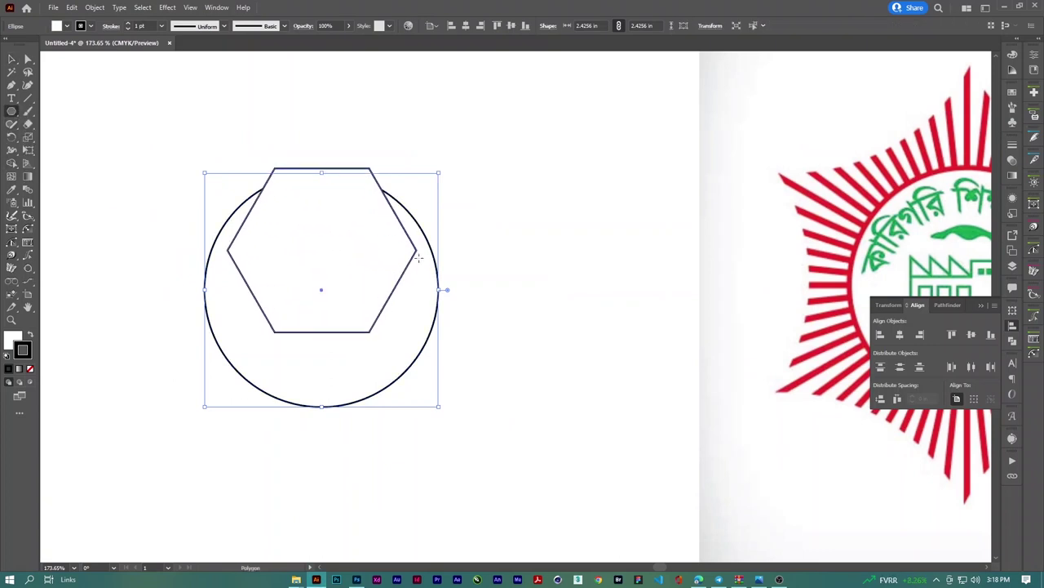
left_click(9, 368)
left_click(30, 368)
- Align the hexagon and circle on horizontal and vertical centres
key("v")
left_click(306, 359, "shift")
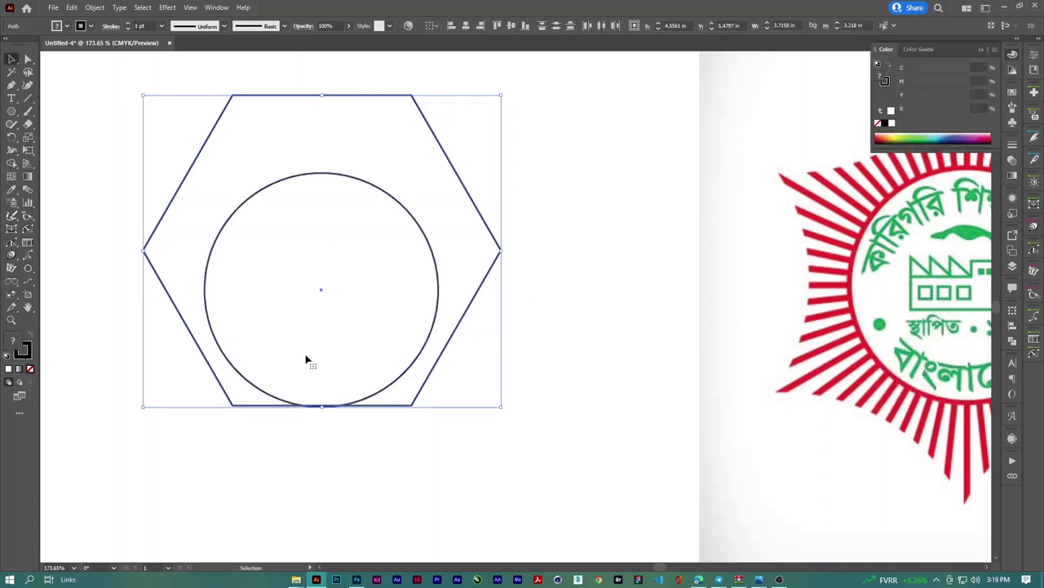
left_click(1013, 328)
left_click(900, 335)
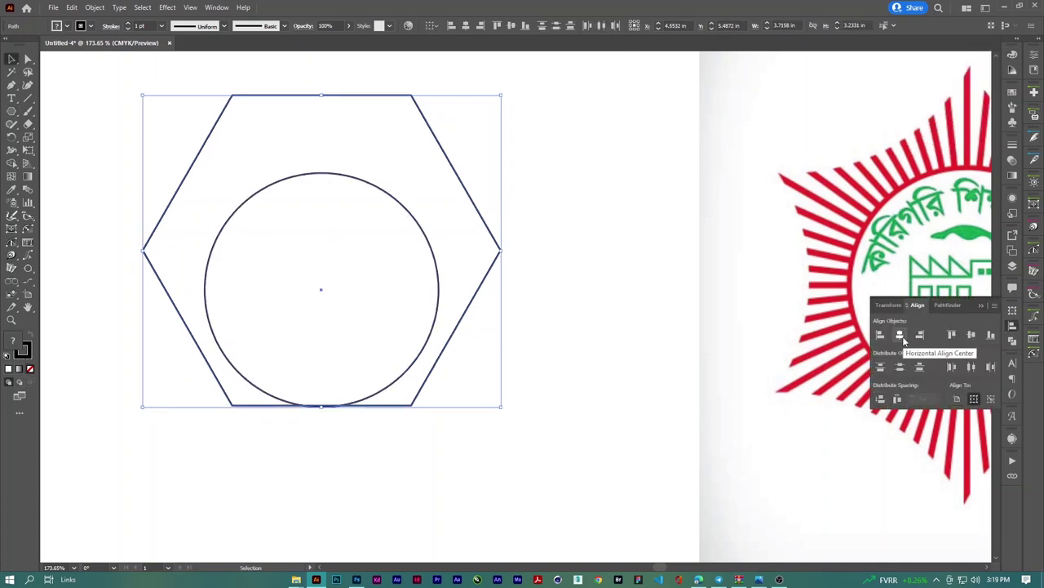
left_click(971, 334)
mouse_move(546, 270)
left_mouse_down()
mouse_move(566, 323)
mouse_move(527, 326)
left_mouse_up()
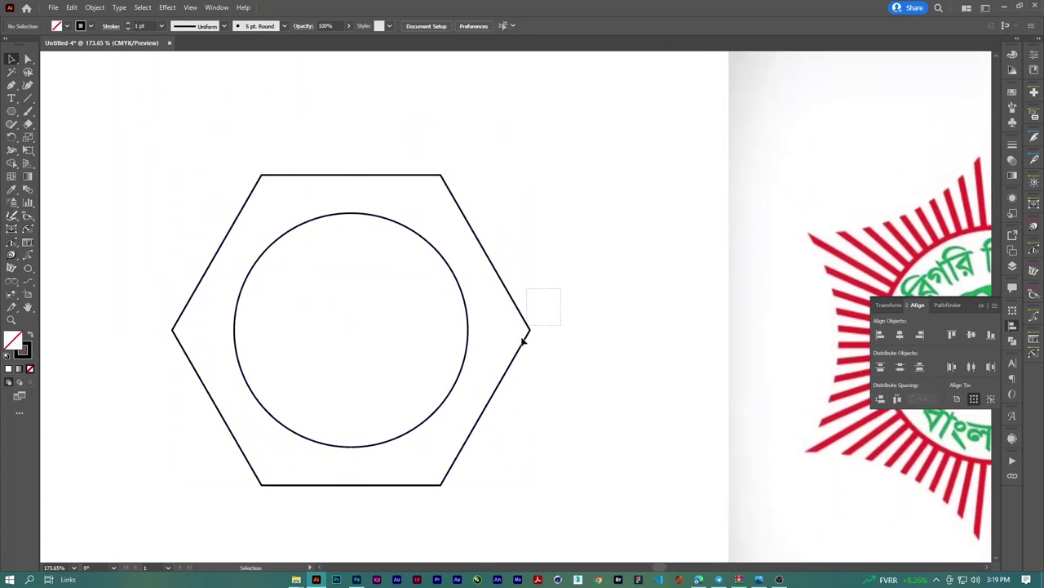
- Rotate the hexagon 90° to point up and enlarge it to about 3.64 × 4.2 in
left_click_drag(530, 170, 181, 167)
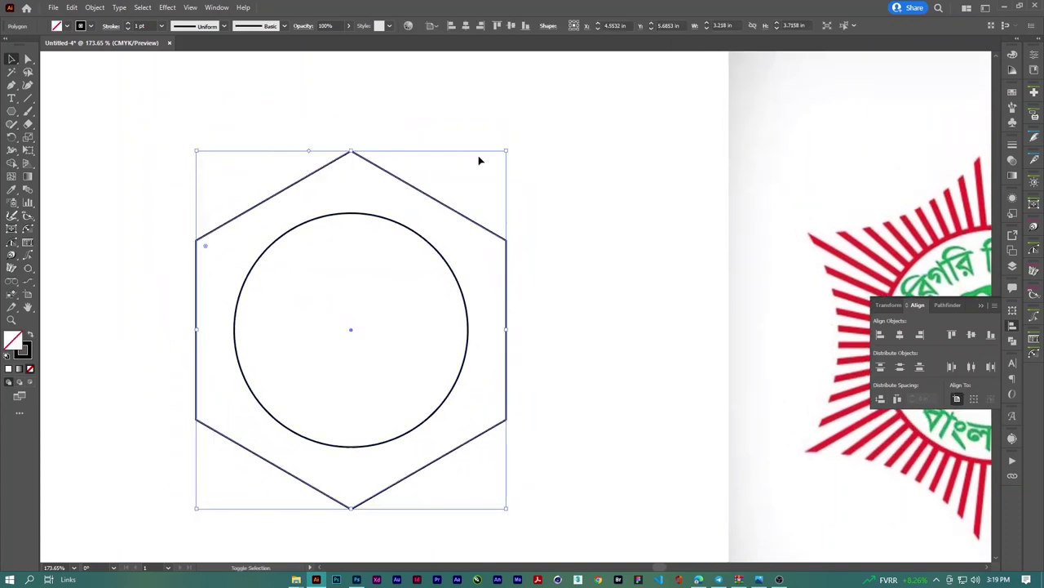
left_click_drag(507, 150, 526, 131)
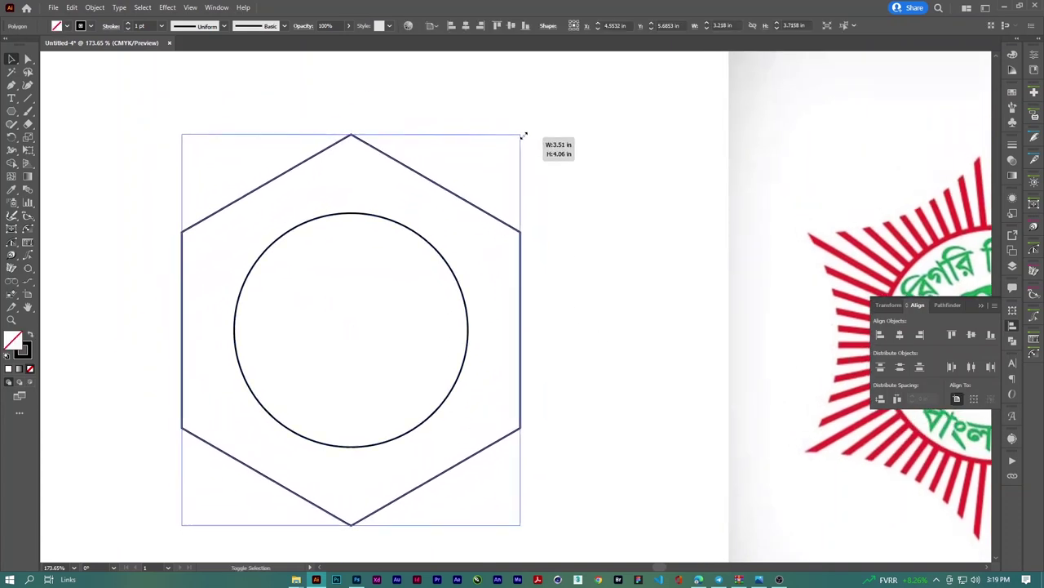
key("ctrl+minus")
key("ctrl+minus")
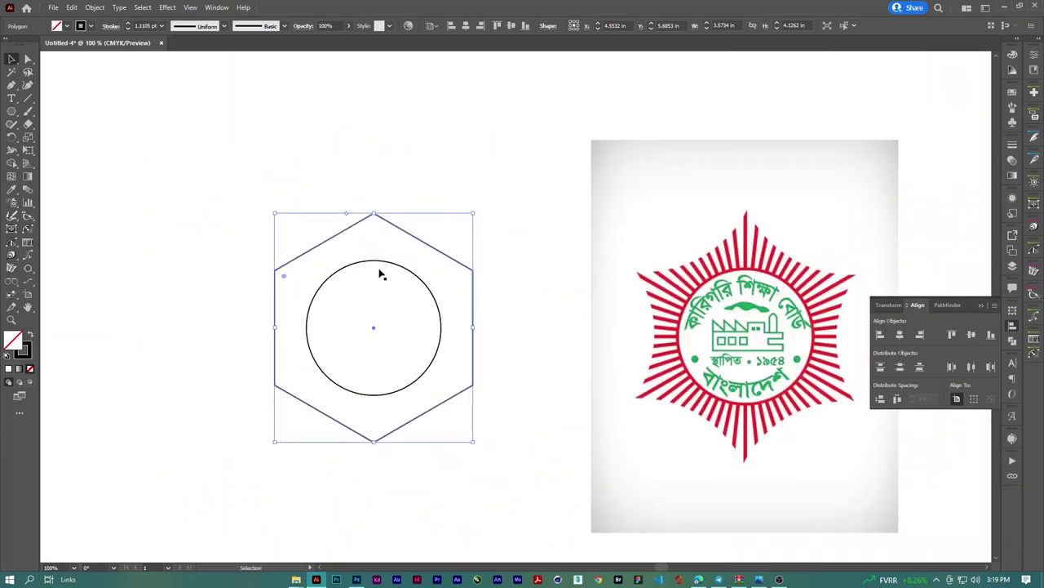
key("Tab")
key("ctrl+plus")
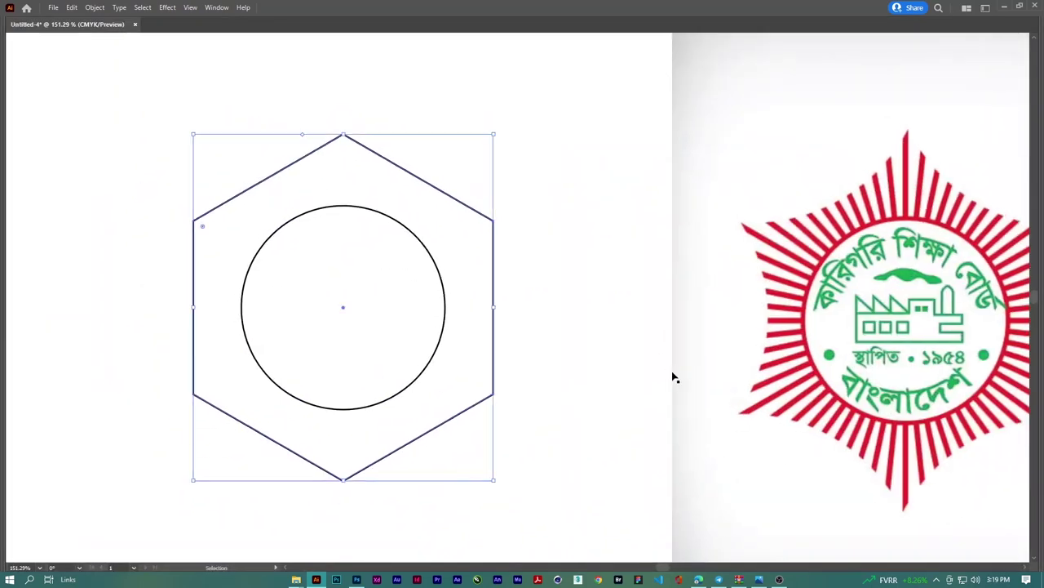
left_click_drag(492, 134, 496, 133)
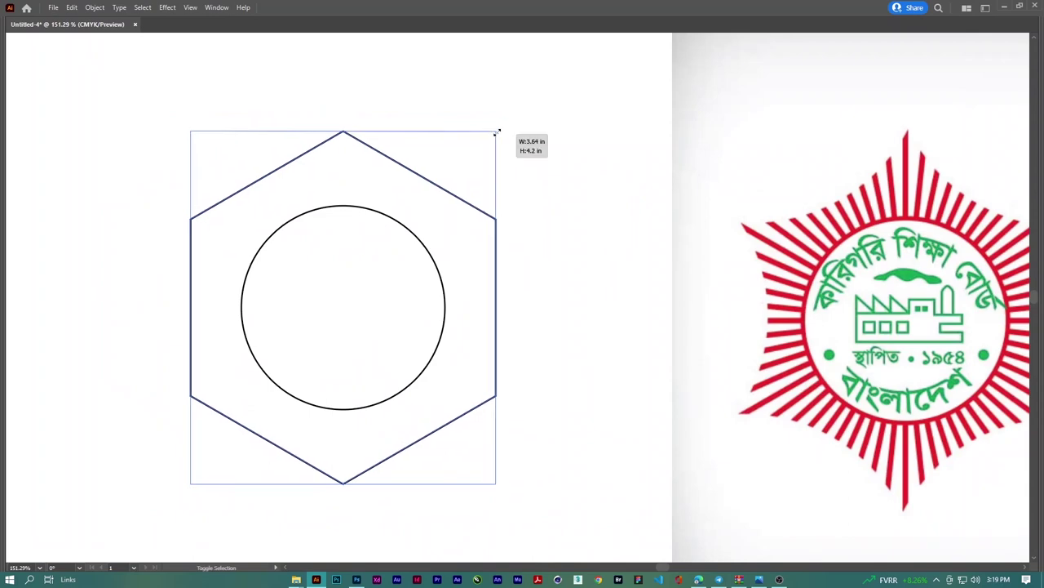
left_click(552, 200)
left_click_drag(553, 200, 590, 204)
key("ctrl+a")
key("shift+F7")
key("Tab")
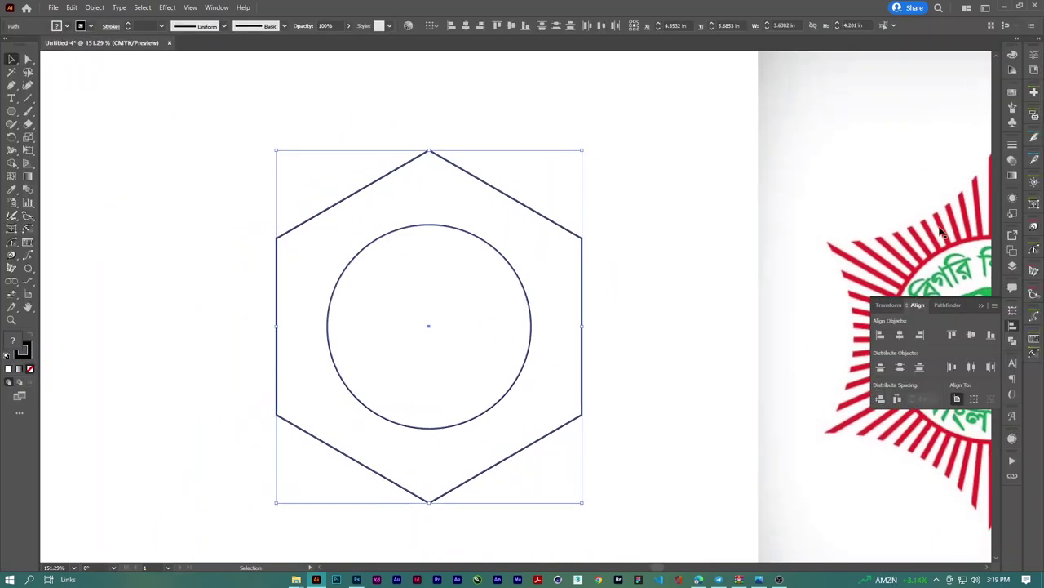
- Draw a vertical line through the hexagon and centre it with the other shapes
key("p")
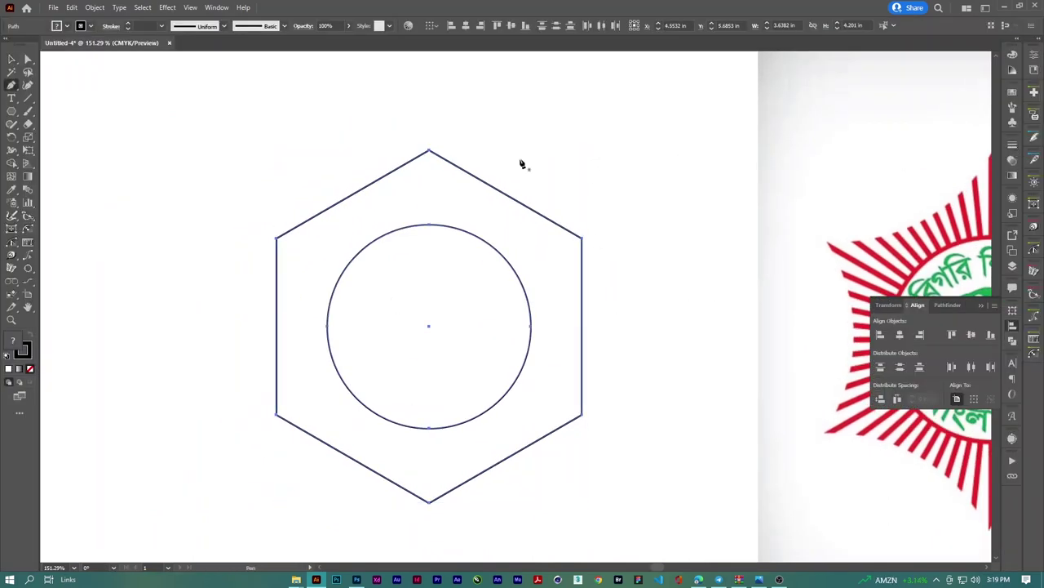
left_click(428, 126)
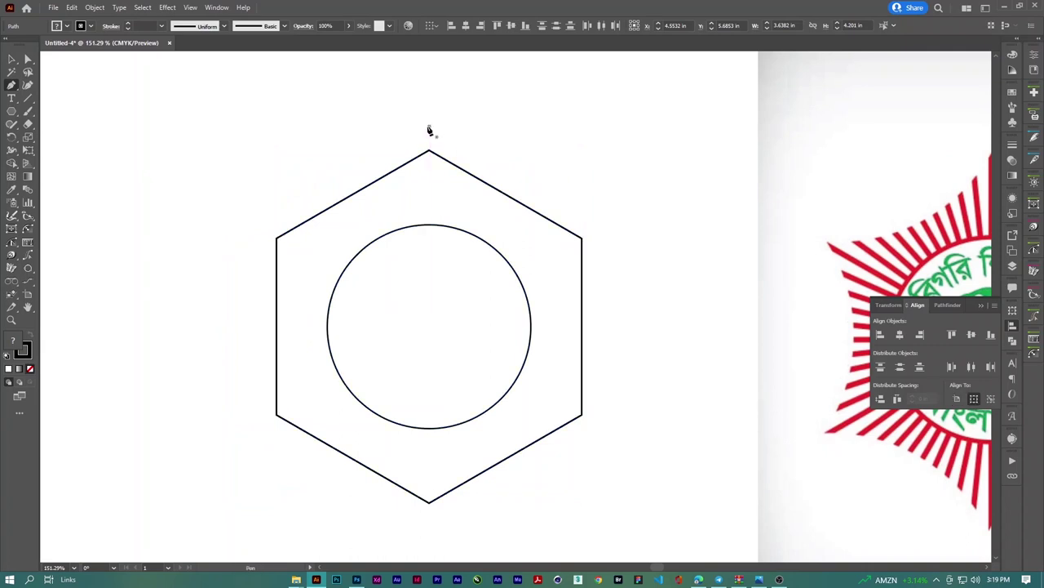
left_click(429, 526)
key("Escape")
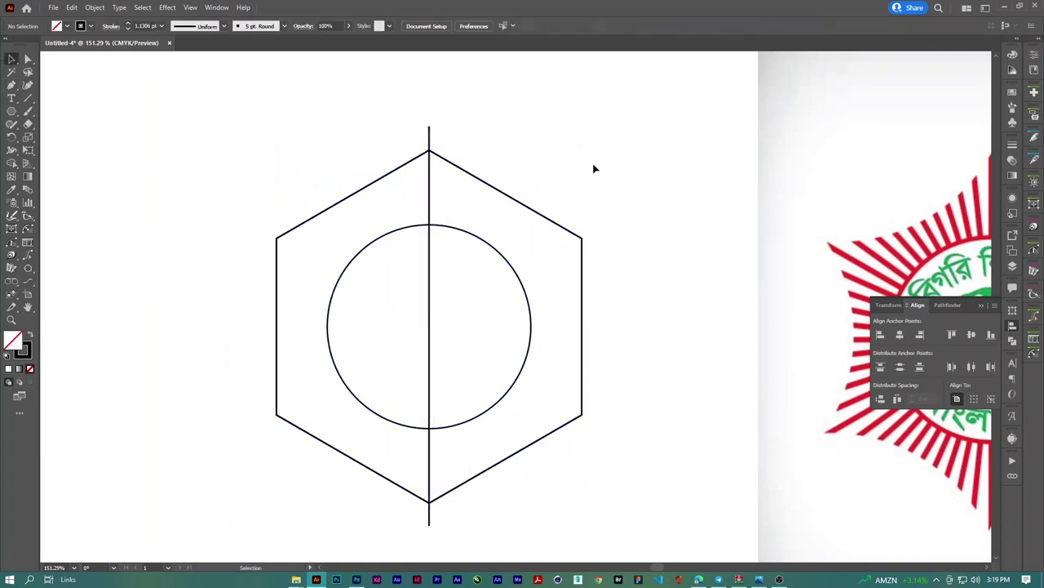
key("v")
key("ctrl+a")
left_click(968, 335)
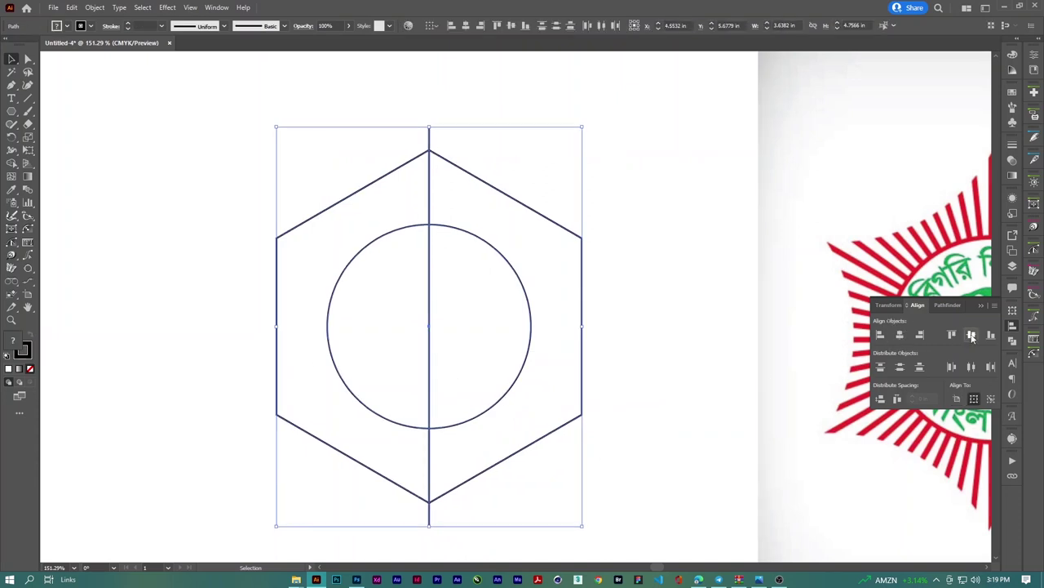
- Copy the line rotated 6° and repeat the copies to form a ring of rays
left_click(602, 231)
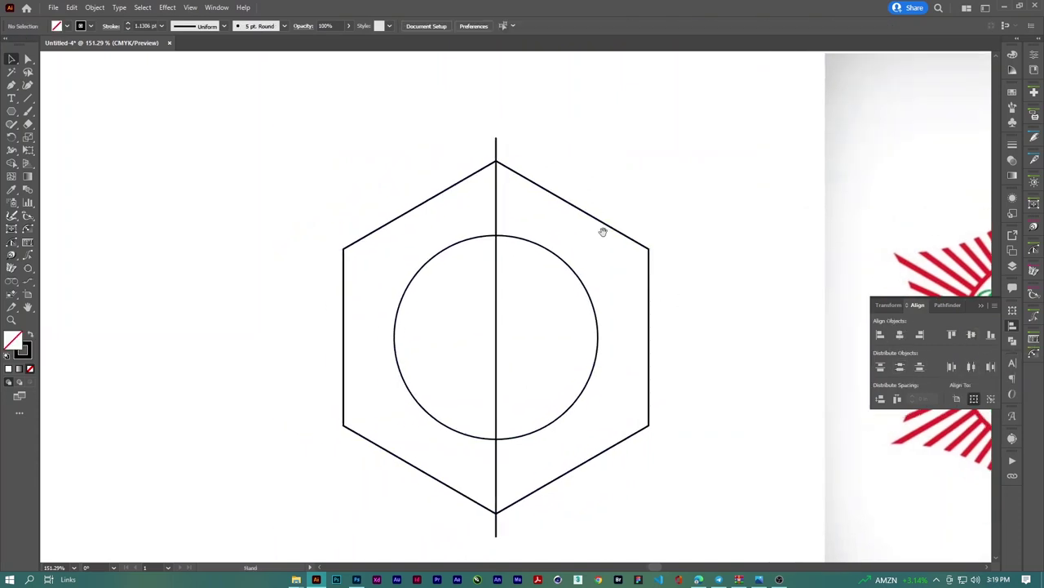
left_click(430, 161)
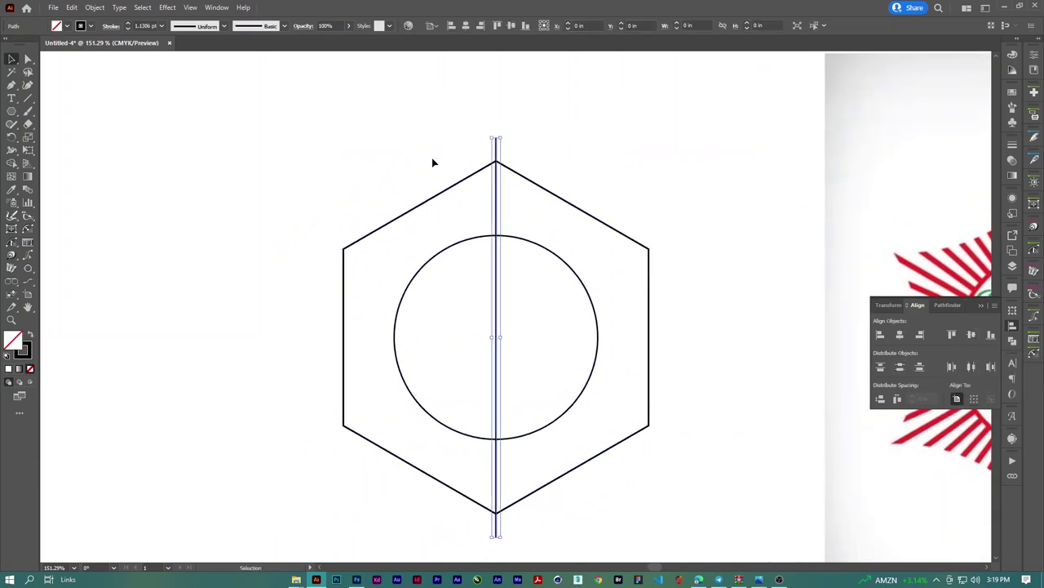
left_click(11, 137)
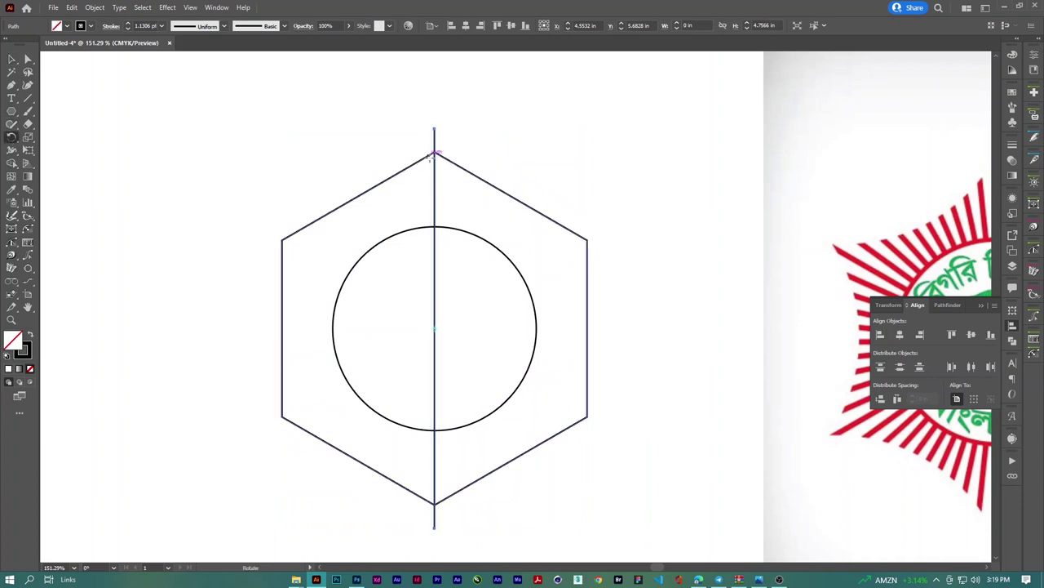
key("Return")
type("6")
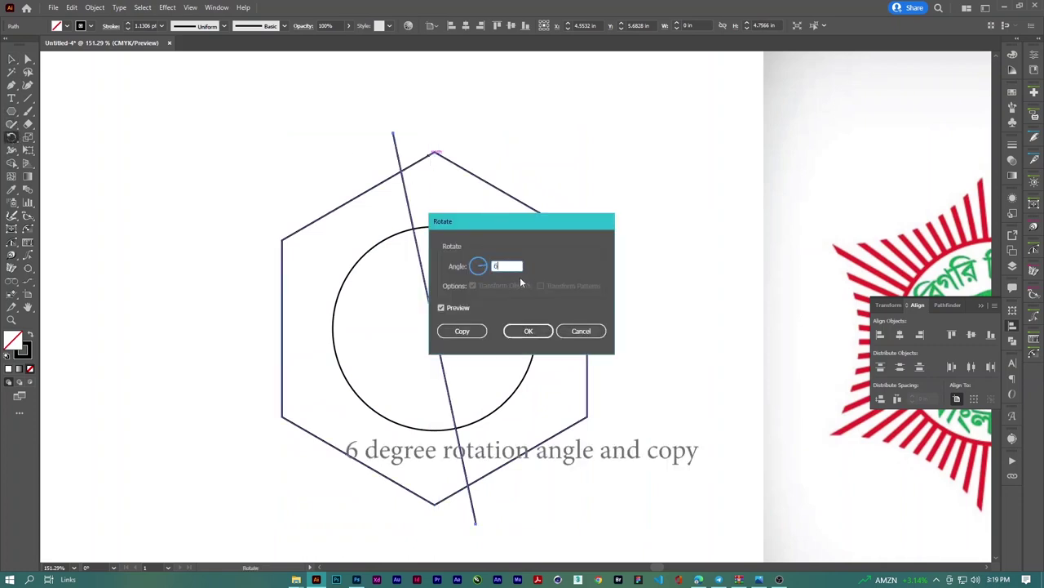
key("Tab")
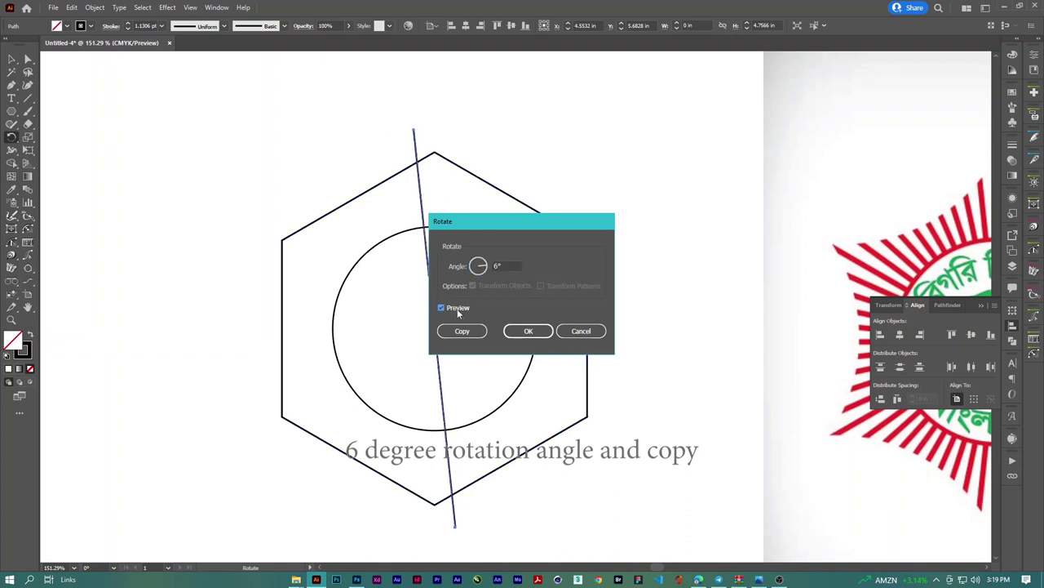
left_click(462, 330)
key("ctrl+d")
key("ctrl+d")
key("ctrl+d")
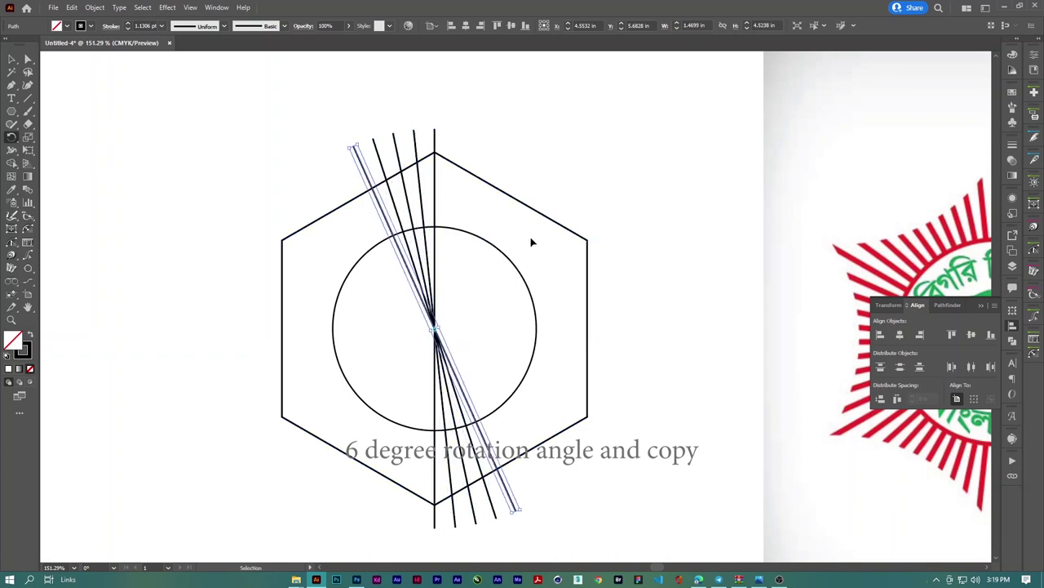
key("ctrl+d")
key("ctrl+d")
key("ctrl+d")
key("ctrl+d")
key("ctrl+d")
key("ctrl+d")
key("ctrl+d")
key("ctrl+d")
key("ctrl+d")
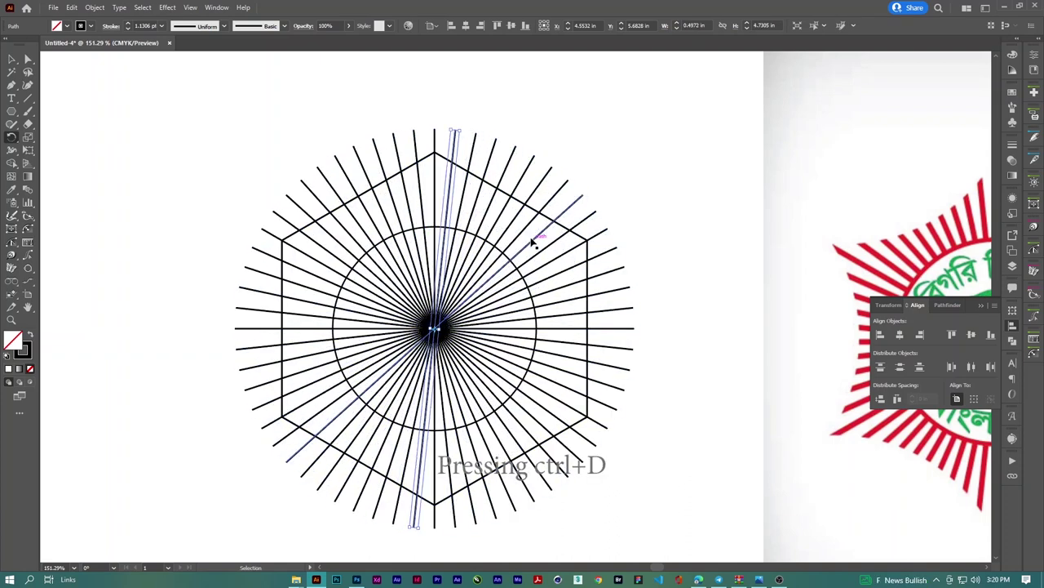
- Bring the white-filled inner circle to the front over the rays' centre
key("v")
left_click(661, 229)
key("Tab")
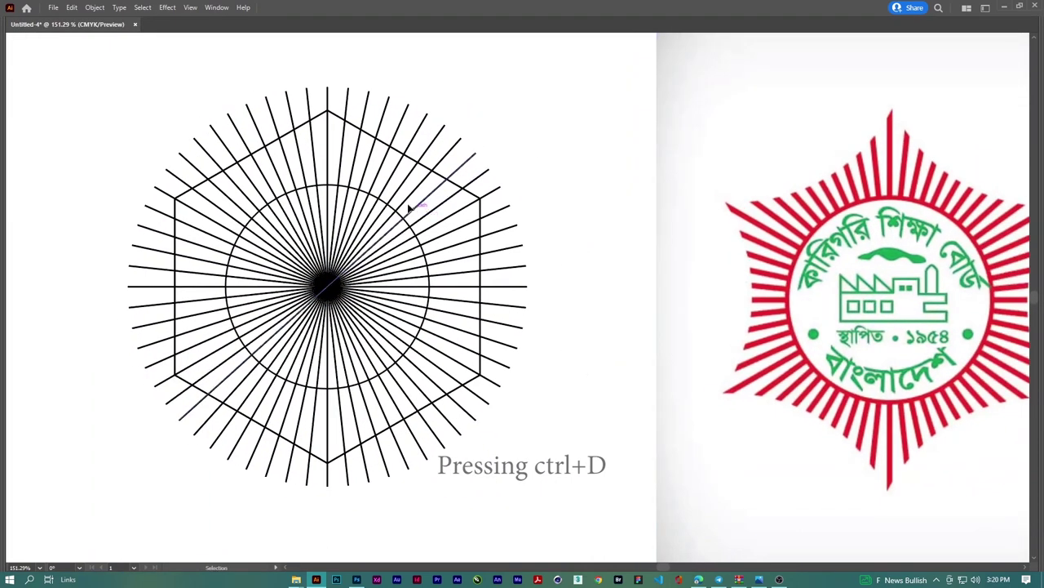
left_click(388, 200)
key("ctrl+shift+bracketright")
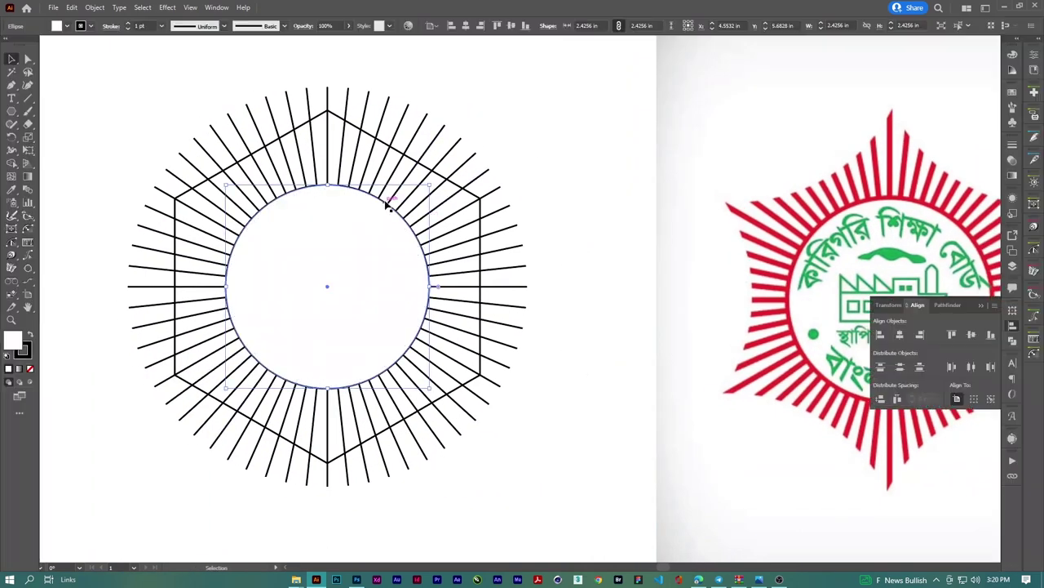
- Apply Pucker & Bloat at about -15% to the hexagon to make a concave star
key("Tab")
key("Tab")
left_click_drag(591, 244, 618, 248)
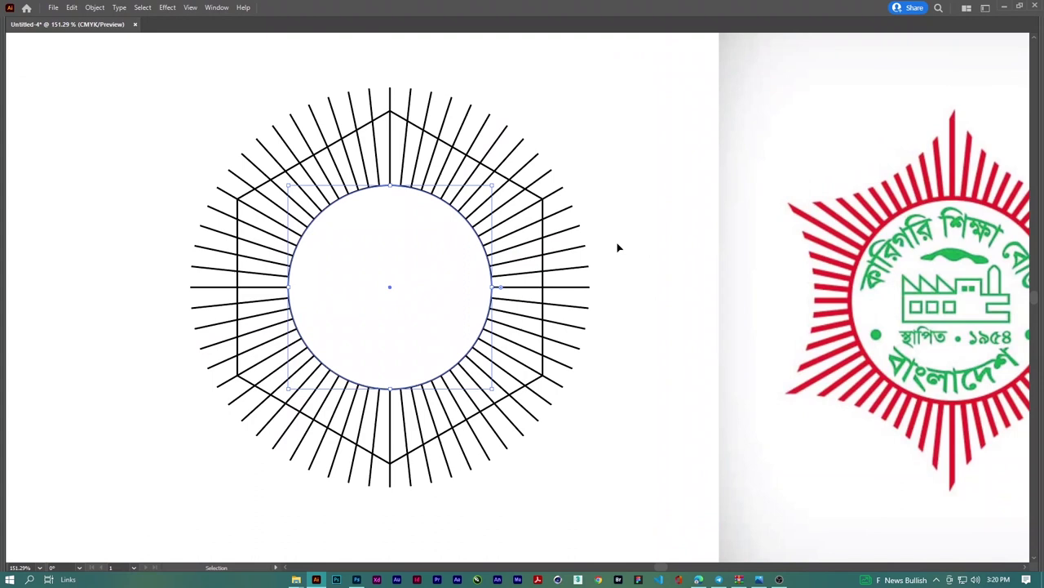
left_click(481, 165)
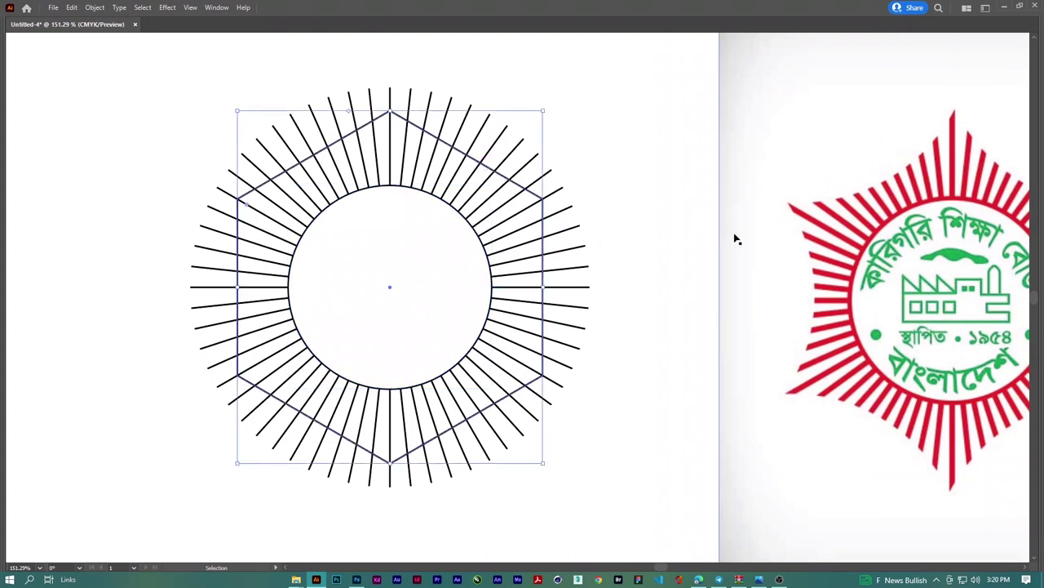
left_click(174, 11)
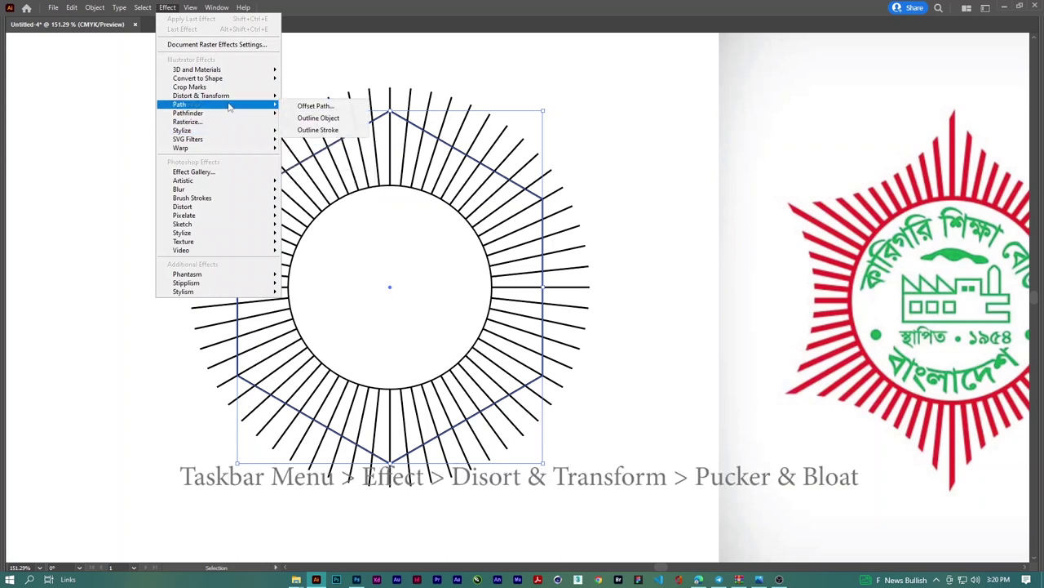
mouse_move(201, 95)
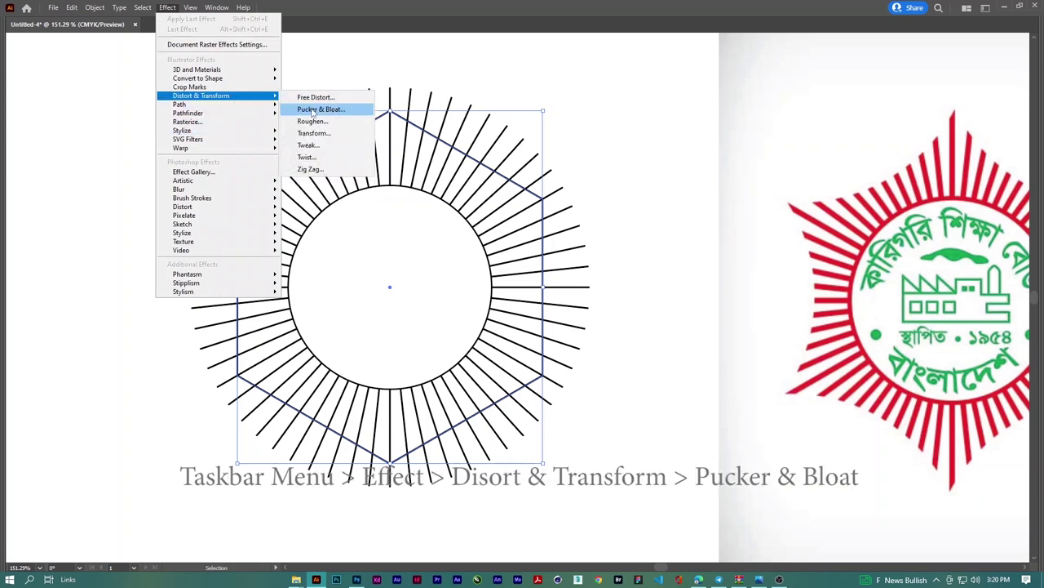
left_click(318, 107)
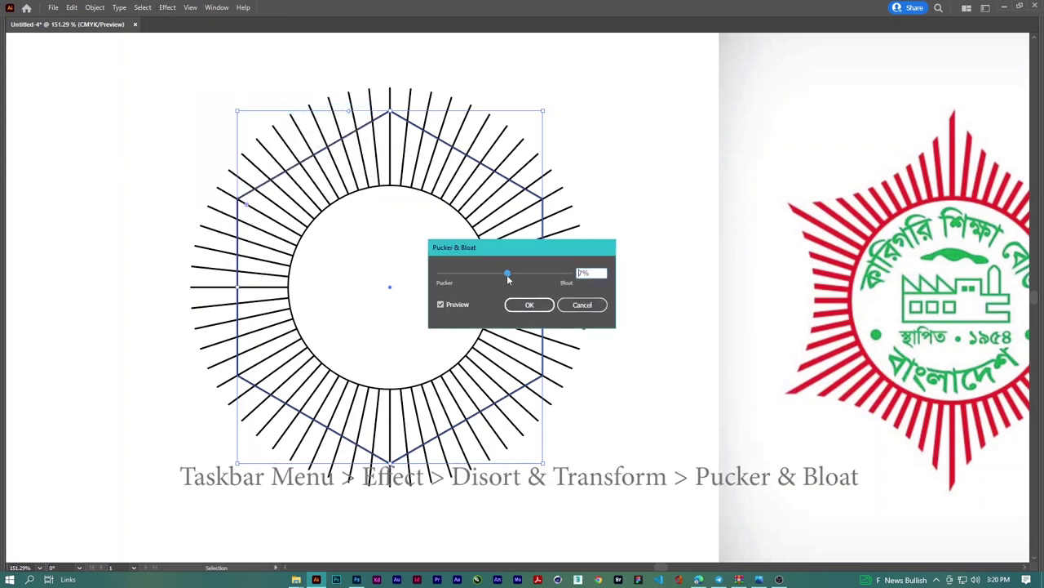
left_click_drag(506, 278, 500, 279)
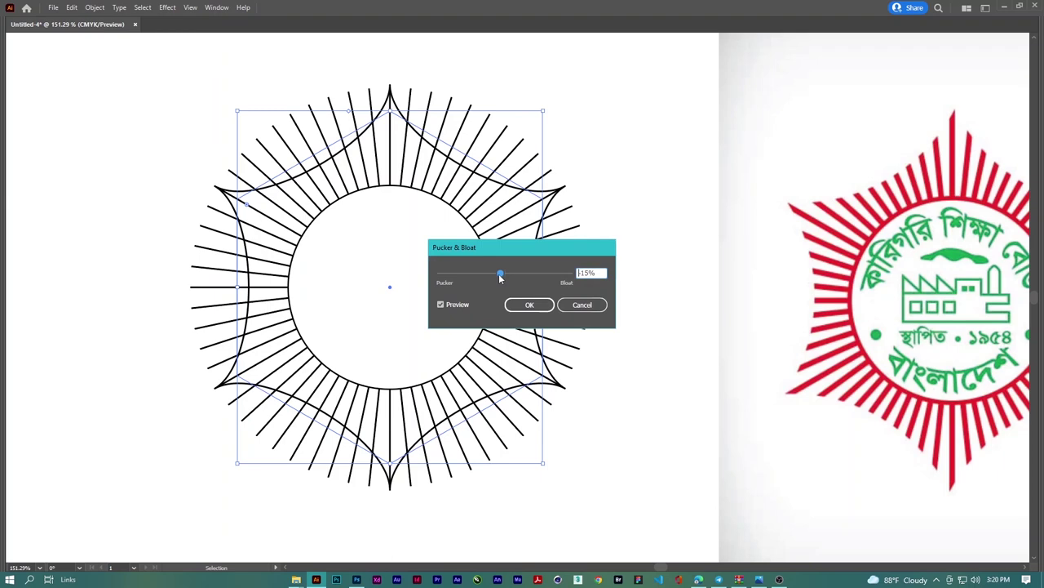
left_click(529, 304)
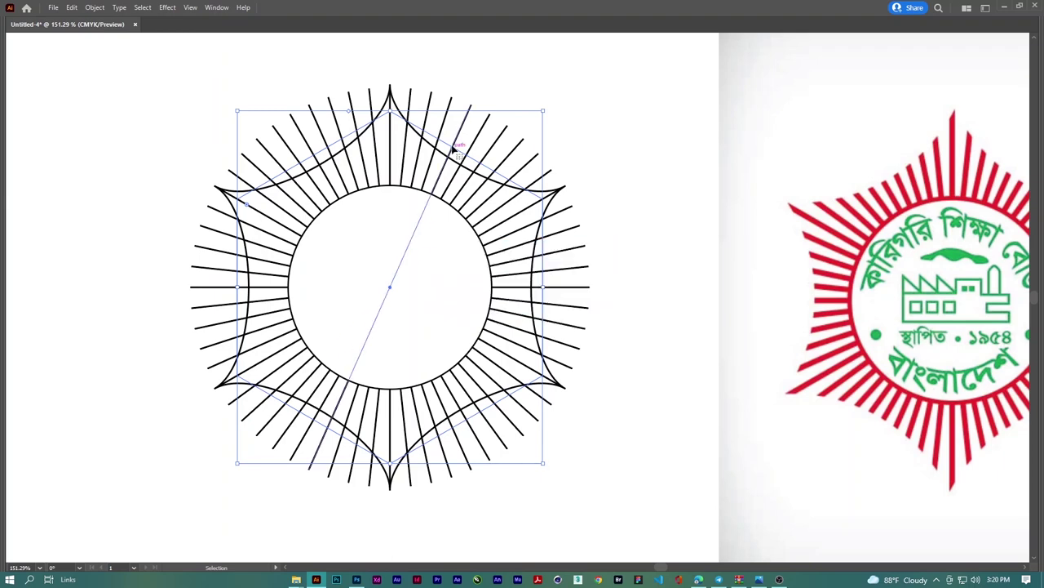
- Scale the puckered star down slightly, undoing an accidental point move
left_click_drag(390, 110, 391, 117)
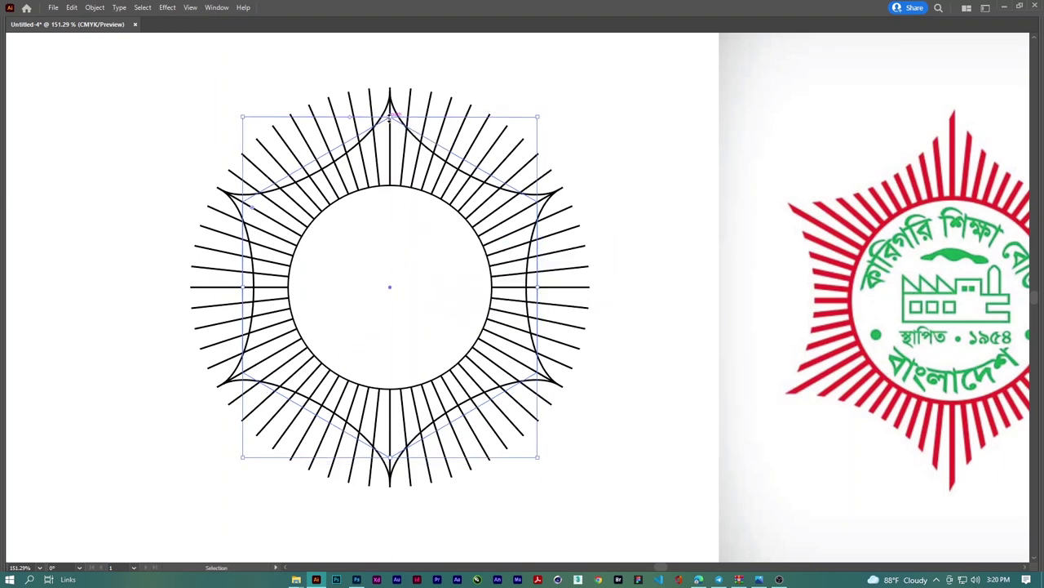
key("a")
left_click(568, 194)
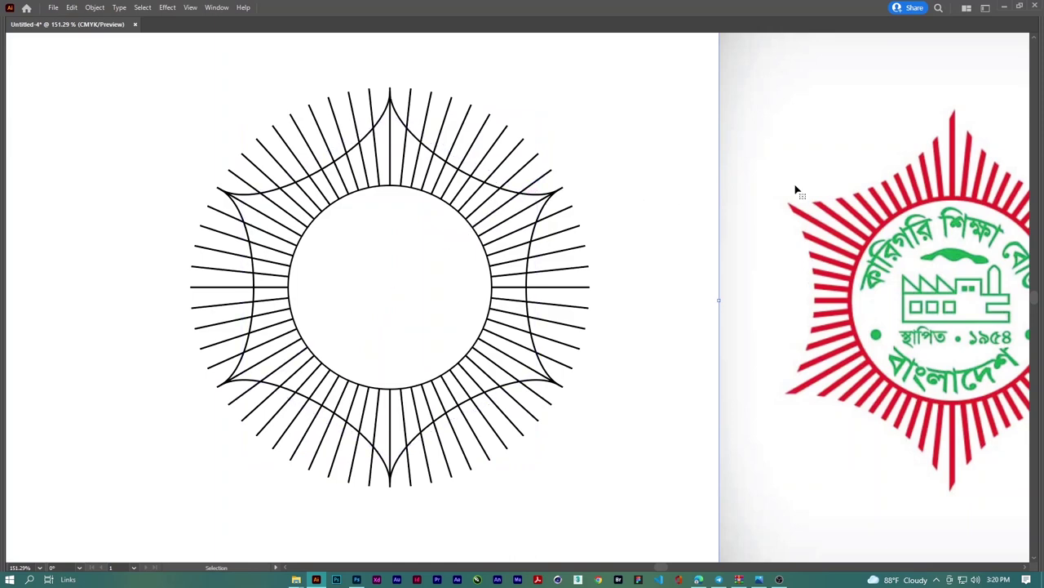
left_click_drag(561, 191, 620, 151)
key("ctrl+z")
key("v")
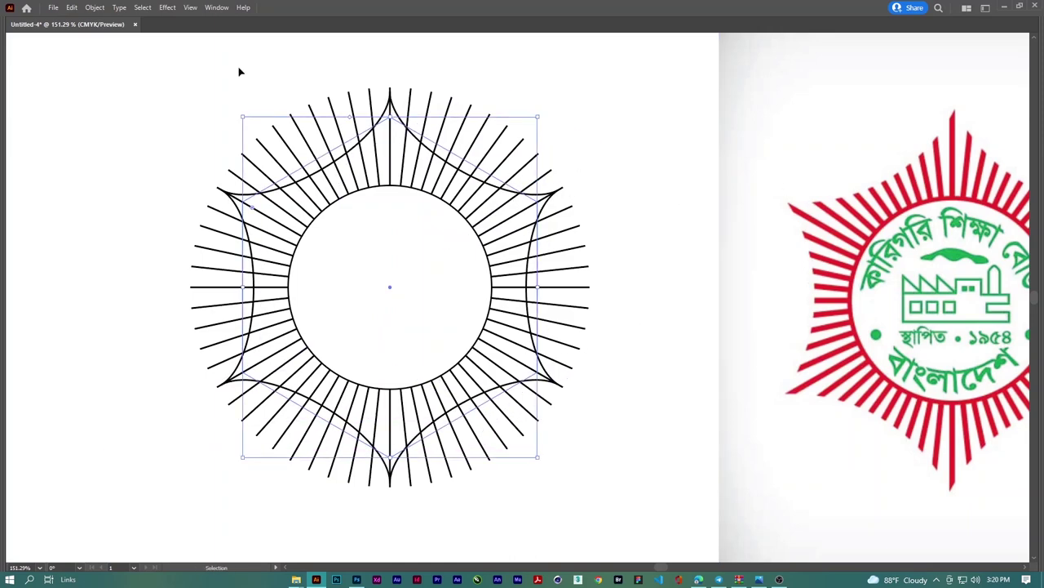
left_click(95, 8)
- Expand the star's appearance and set the star and inner circle aside
left_click(143, 153)
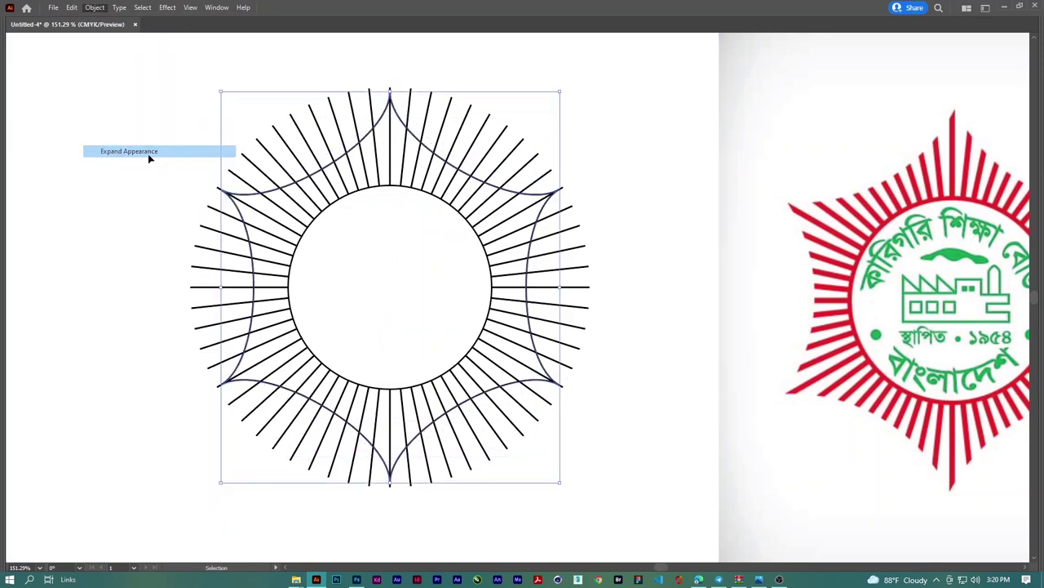
key("Tab")
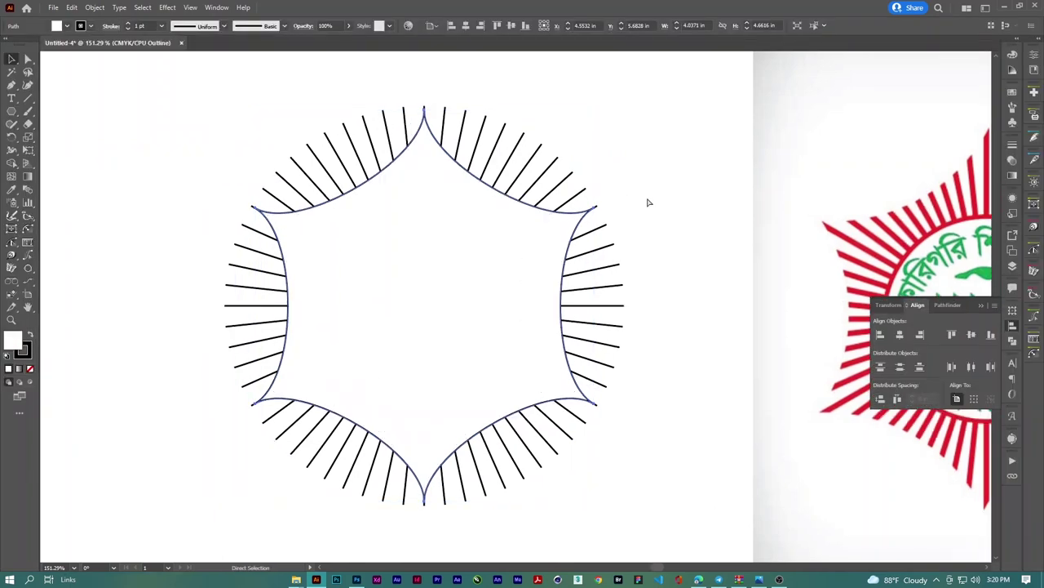
key("ctrl+y")
left_click(476, 219)
key("ctrl+y")
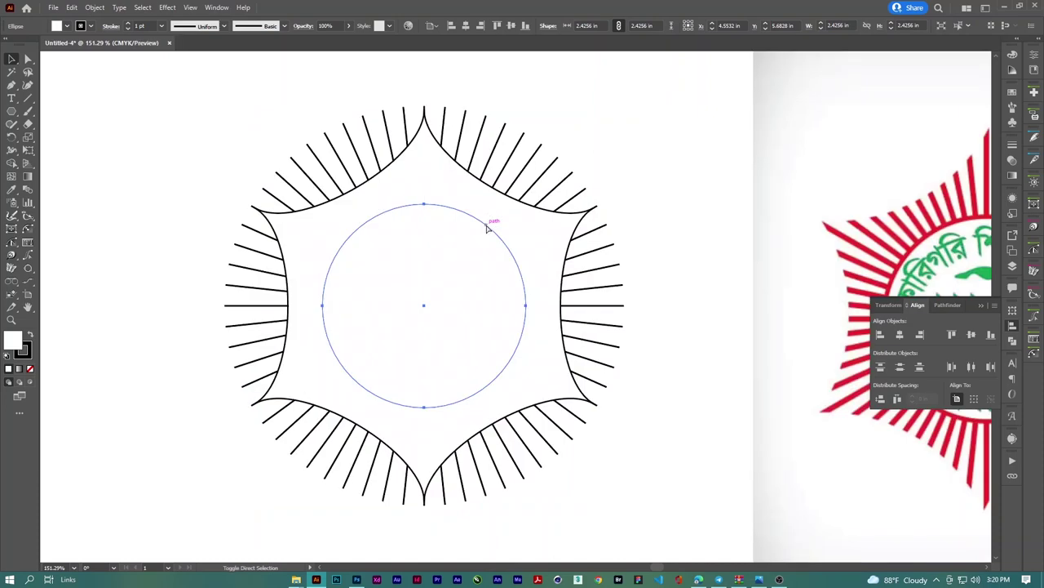
key("Tab")
left_click(413, 236)
left_click(399, 161, "shift")
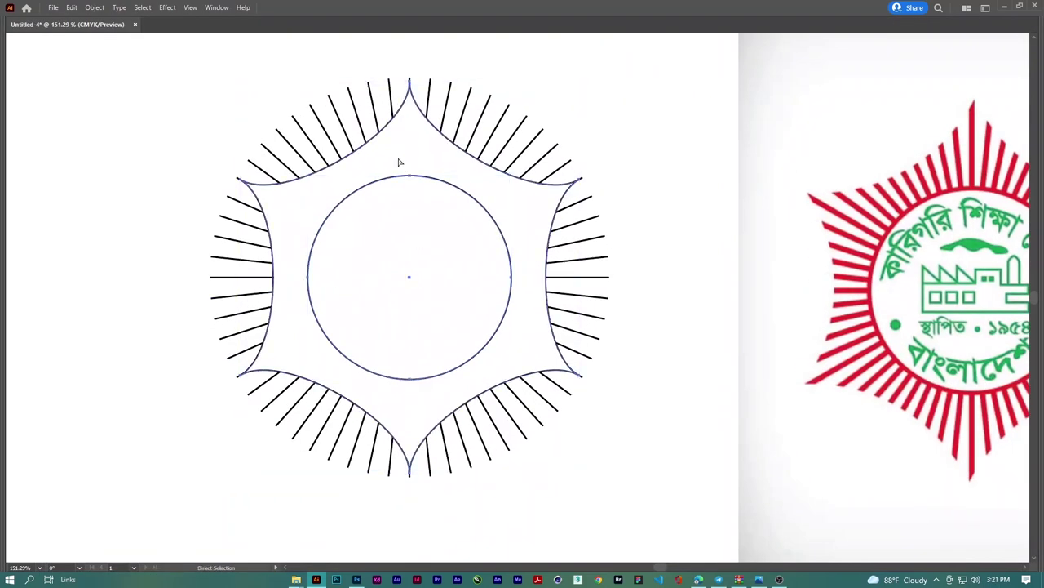
key("Delete")
- Set the rays' stroke weight to 3 pt
left_click(583, 425)
key("Tab")
left_click(1011, 145)
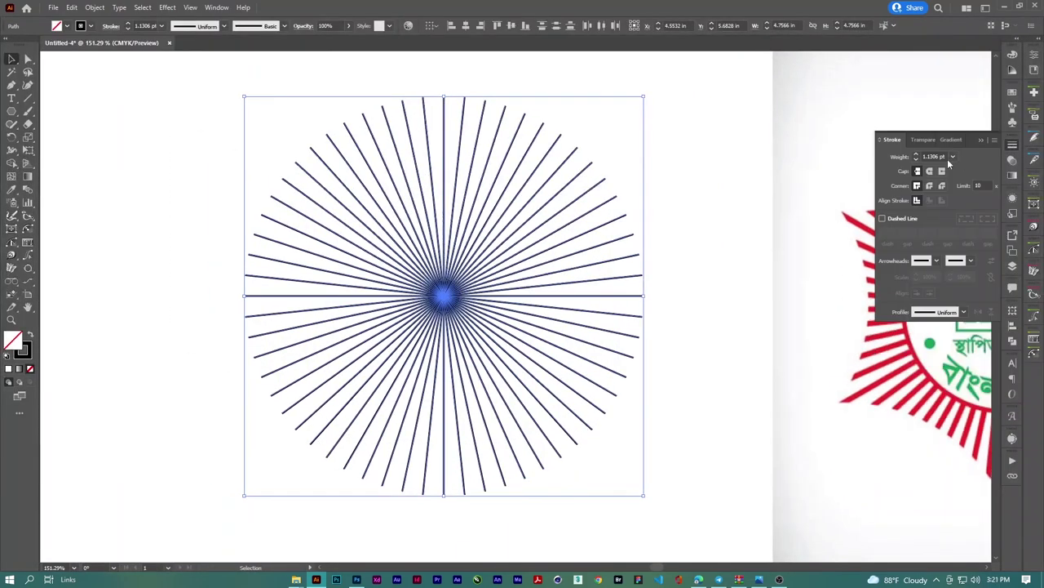
type("3")
key("Return")
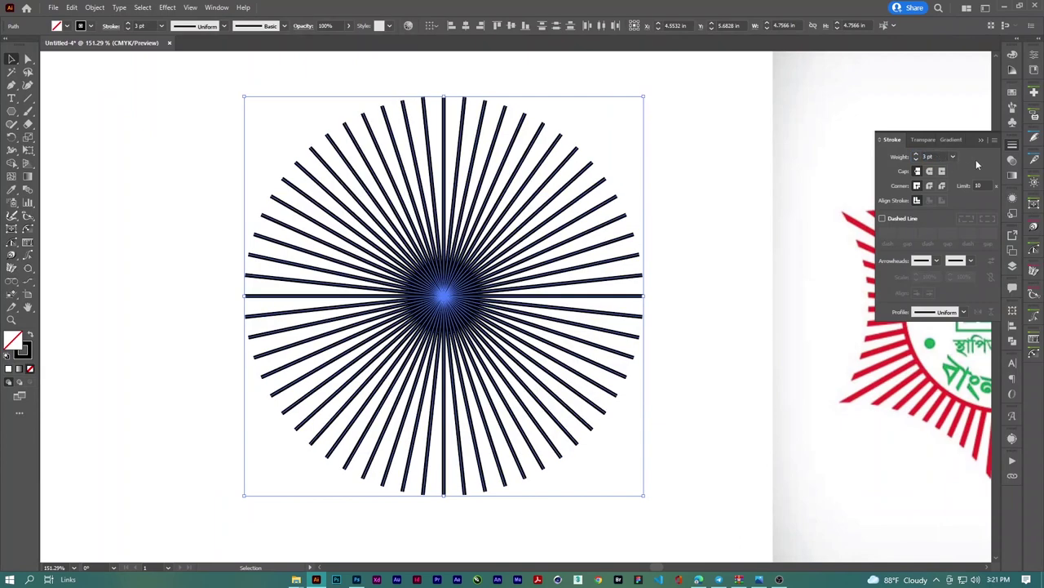
- Apply a 4 pt stroke weight to the rays, undoing an accidental move
key("Return")
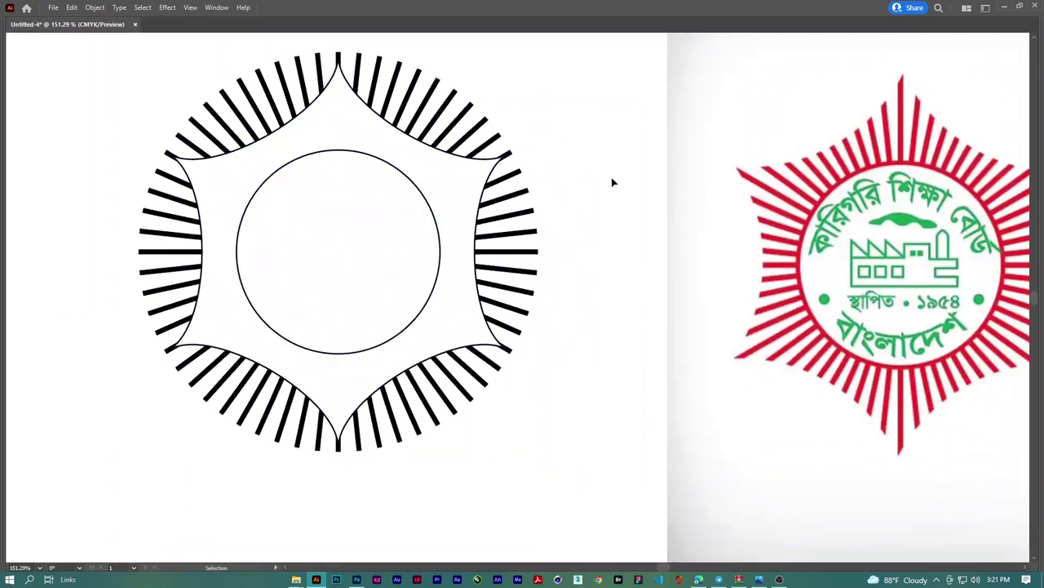
key("a")
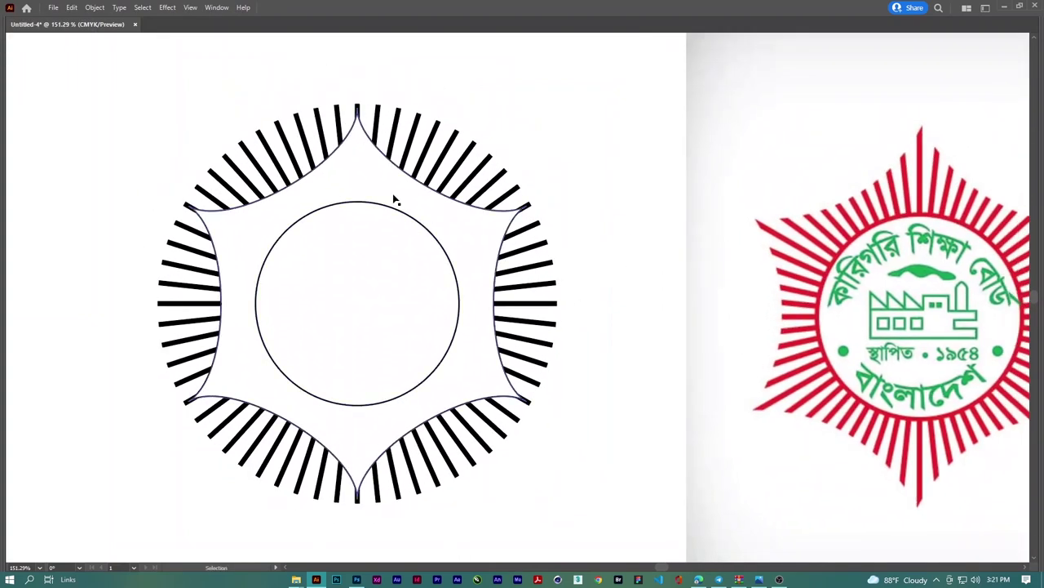
left_click_drag(394, 201, 487, 186)
key("ctrl+z")
key("v")
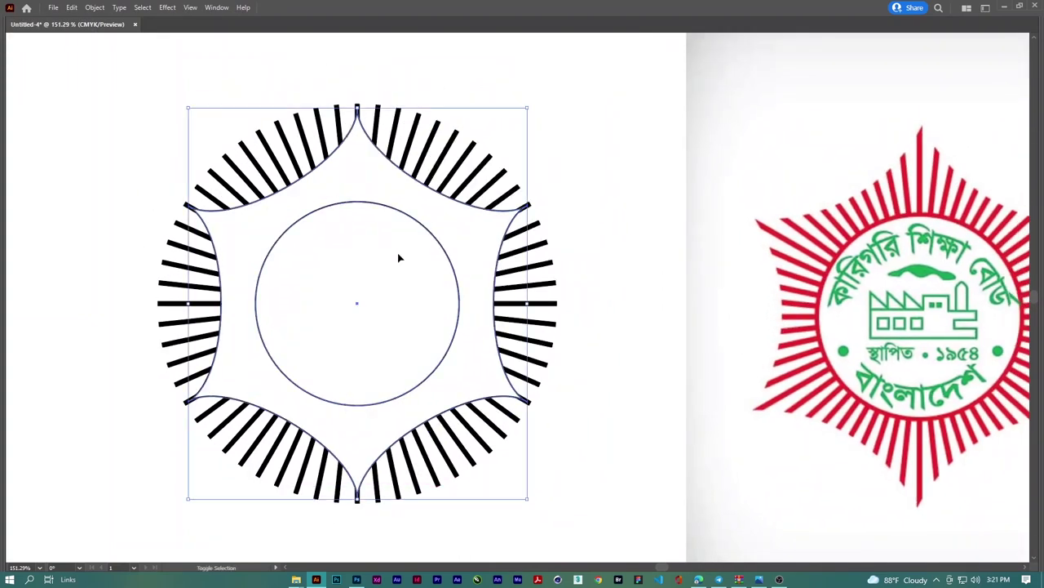
left_click(563, 241)
- Hide the inner circle and the star, then select all the rays
left_click(424, 255)
left_click(95, 8)
mouse_move(107, 107)
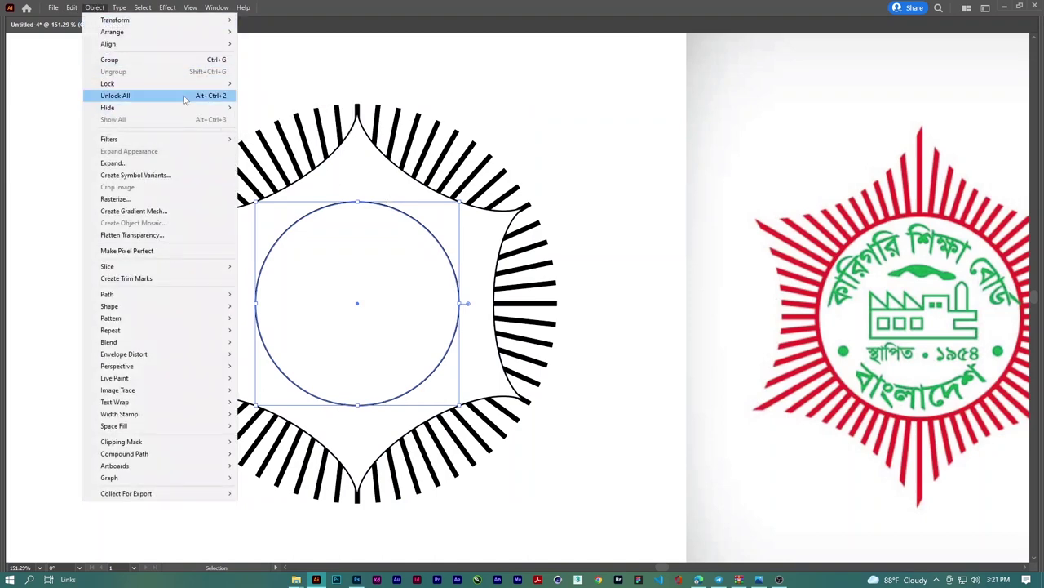
left_click(266, 107)
left_click(366, 199)
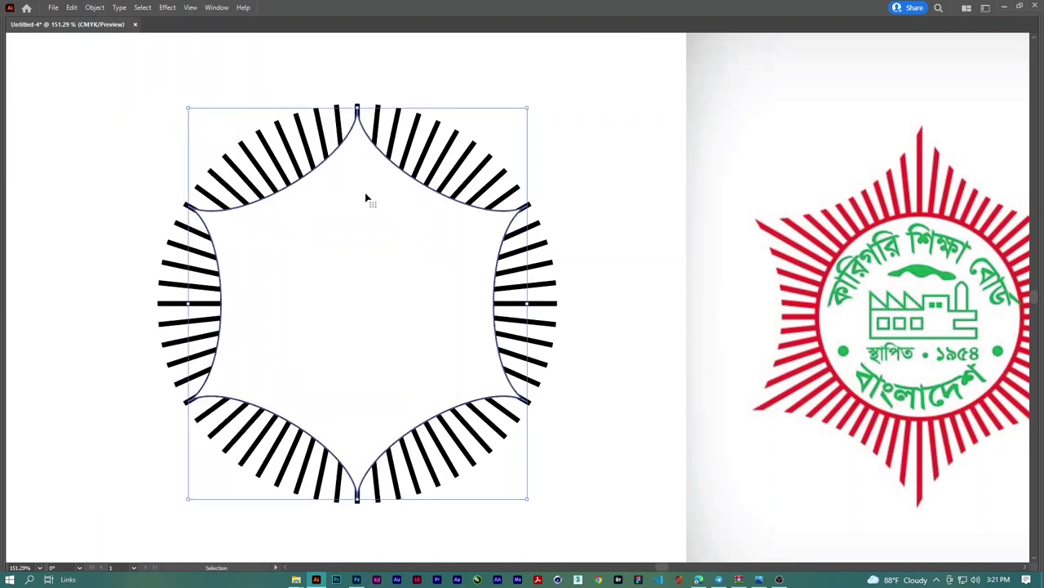
key("ctrl+3")
left_click_drag(171, 116, 536, 401)
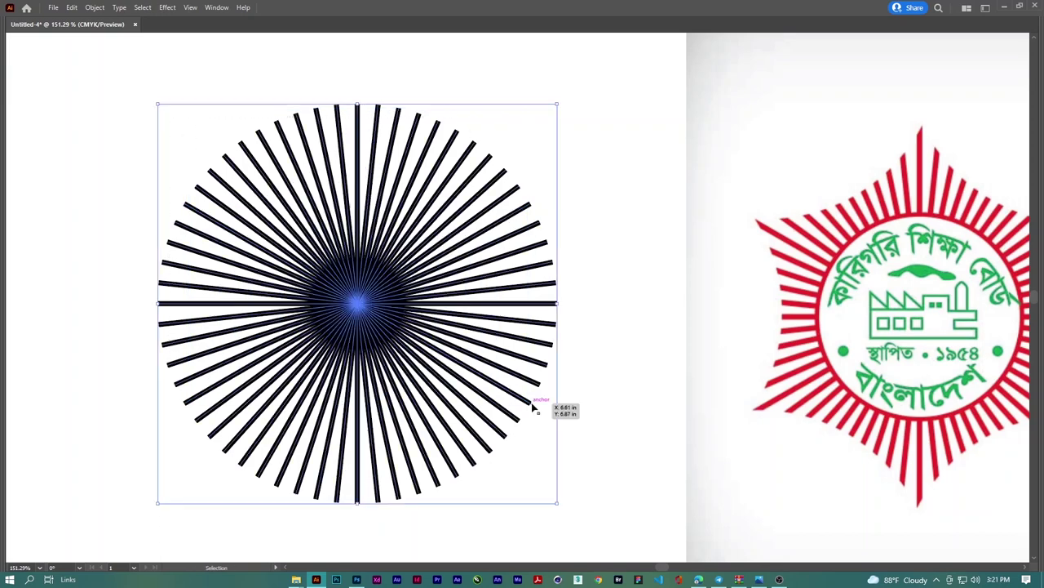
- Expand the rays into filled outlines and unite them into one starburst shape
key("Tab")
left_click(94, 8)
left_click(110, 139)
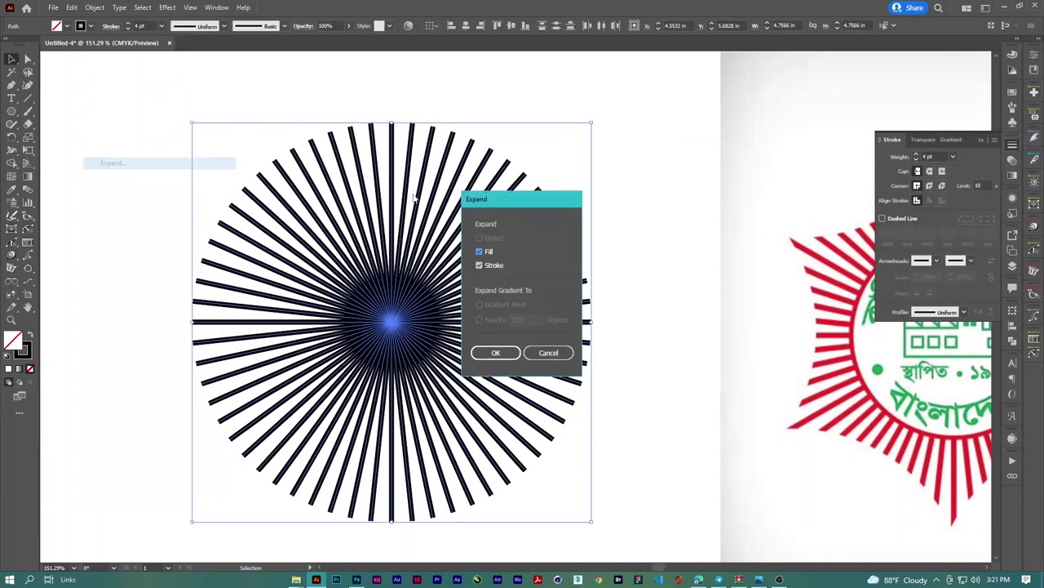
left_click(497, 352)
left_click(1012, 341)
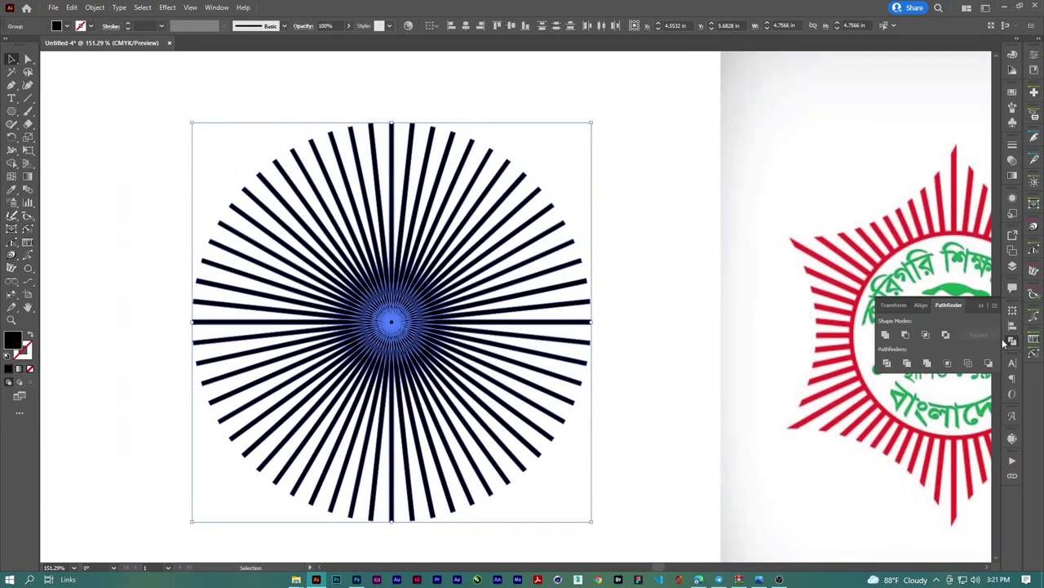
left_click(887, 334)
left_click(617, 119)
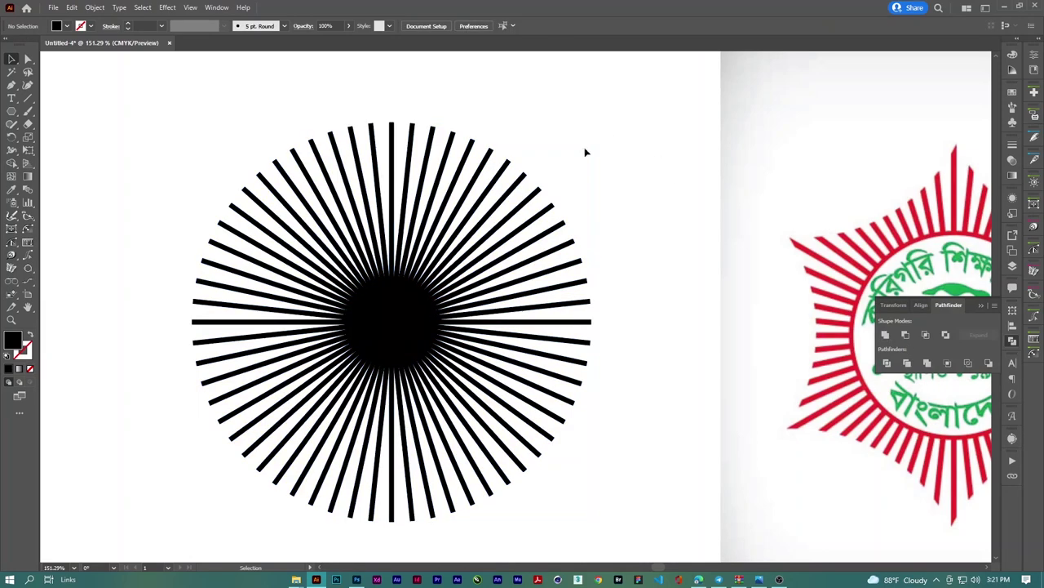
left_click(501, 193)
left_click(1011, 69)
- Adjust the merged rays' fill colour and paste the hidden star back in front
left_click_drag(966, 68, 909, 69)
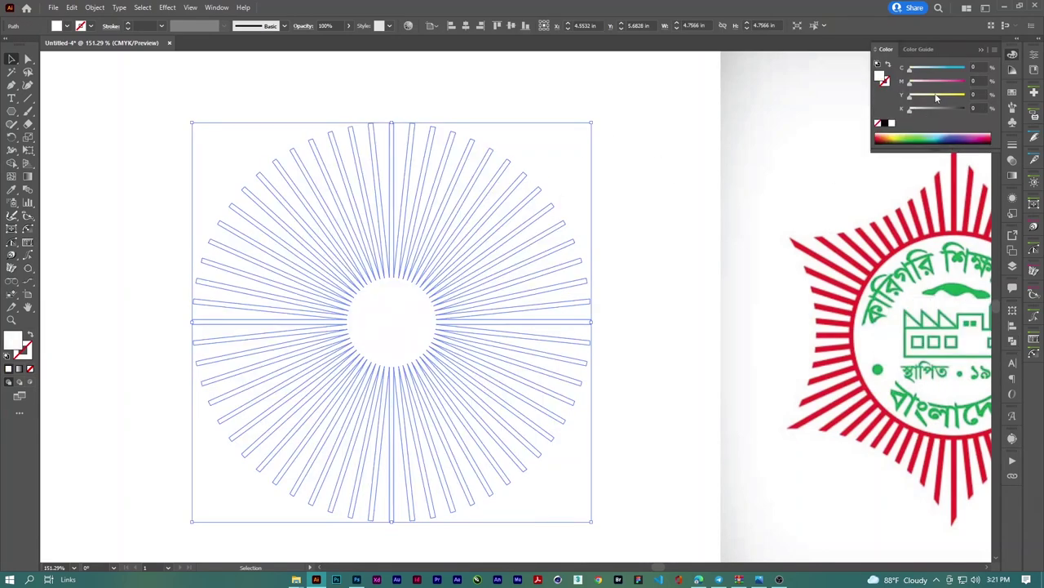
mouse_move(951, 108)
left_mouse_down()
mouse_move(911, 108)
mouse_move(966, 82)
left_mouse_up()
left_click(655, 193)
key("ctrl+f")
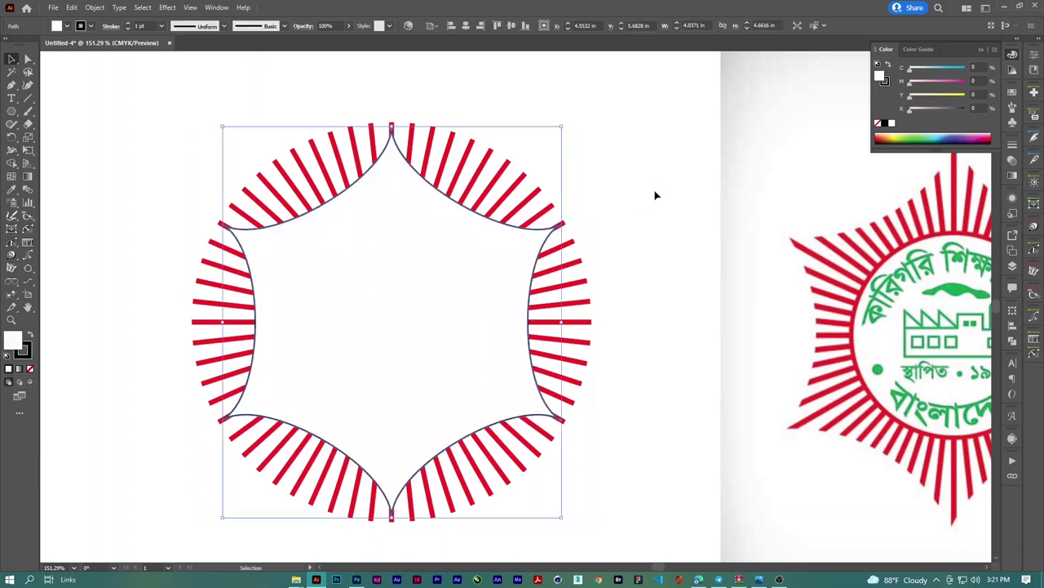
left_click(623, 177)
left_click_drag(602, 161, 281, 347)
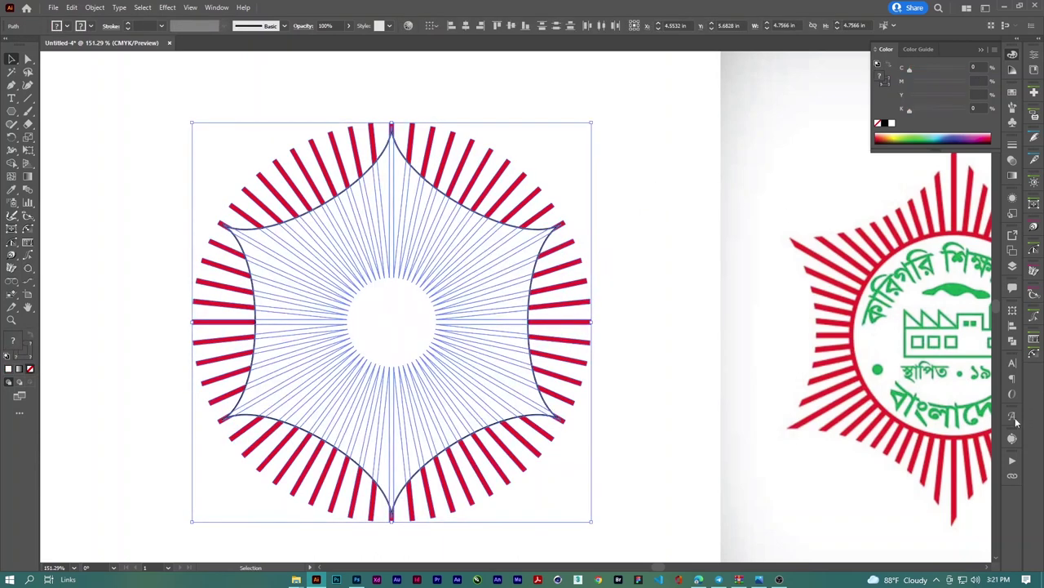
- Remove the hexagon's stroke and intersect it with the rays to clip them
left_click(1013, 343)
left_click(700, 250)
left_click(385, 252)
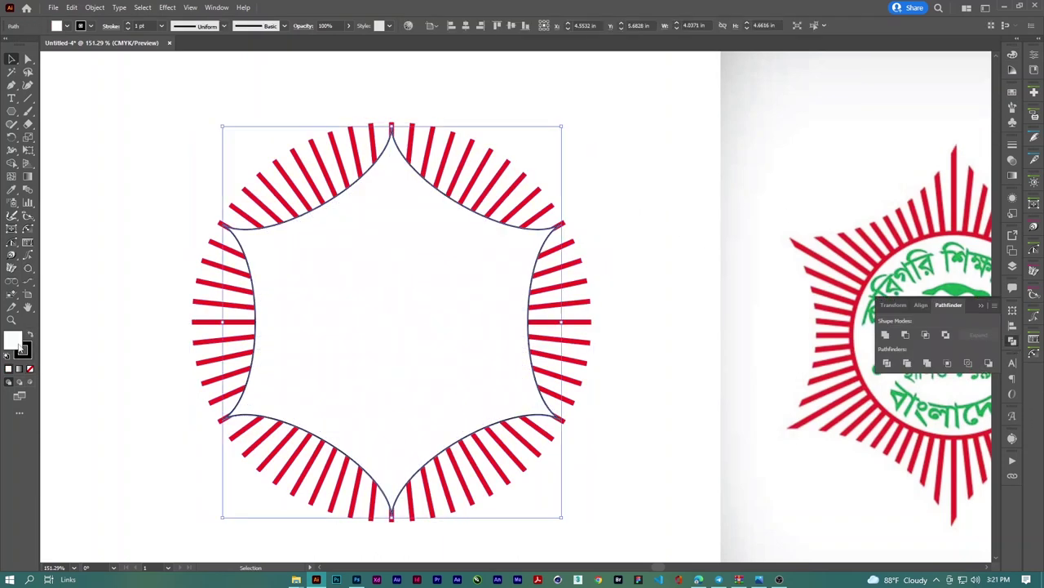
left_click_drag(154, 129, 653, 523)
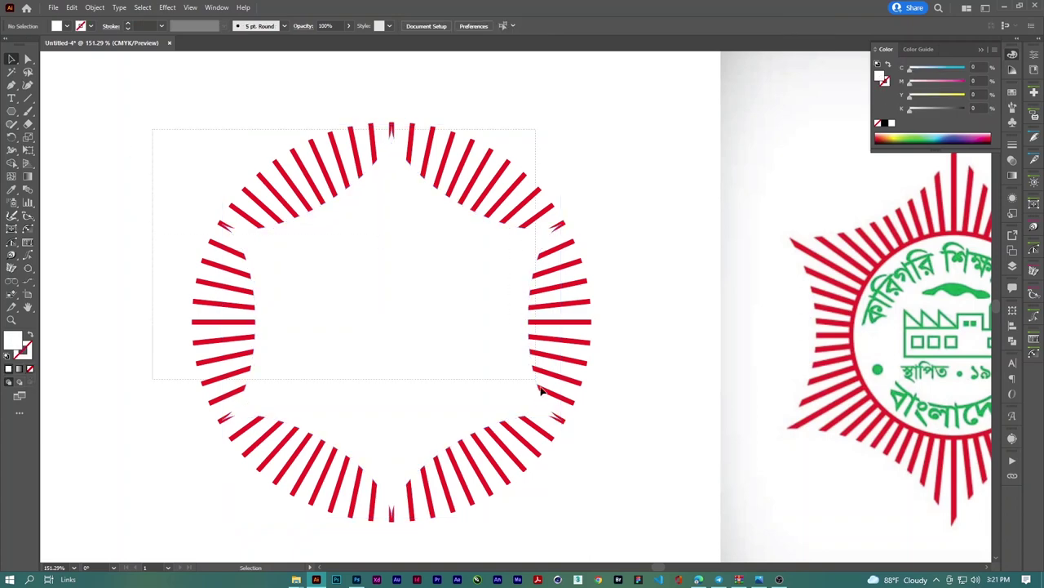
left_click(1013, 343)
left_click(926, 336)
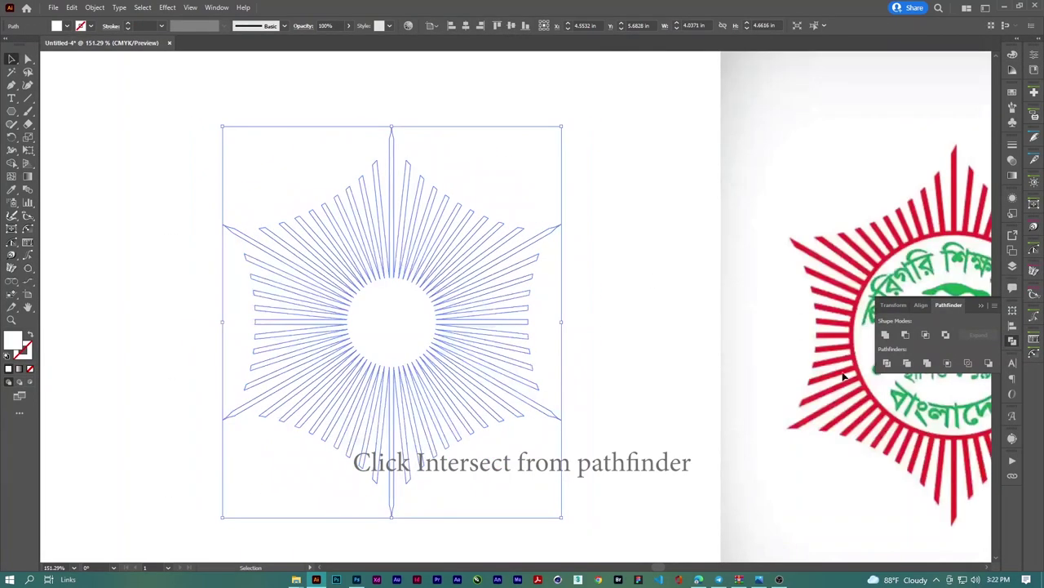
- Fill the clipped starburst solid red (M100 Y100)
left_click(1013, 63)
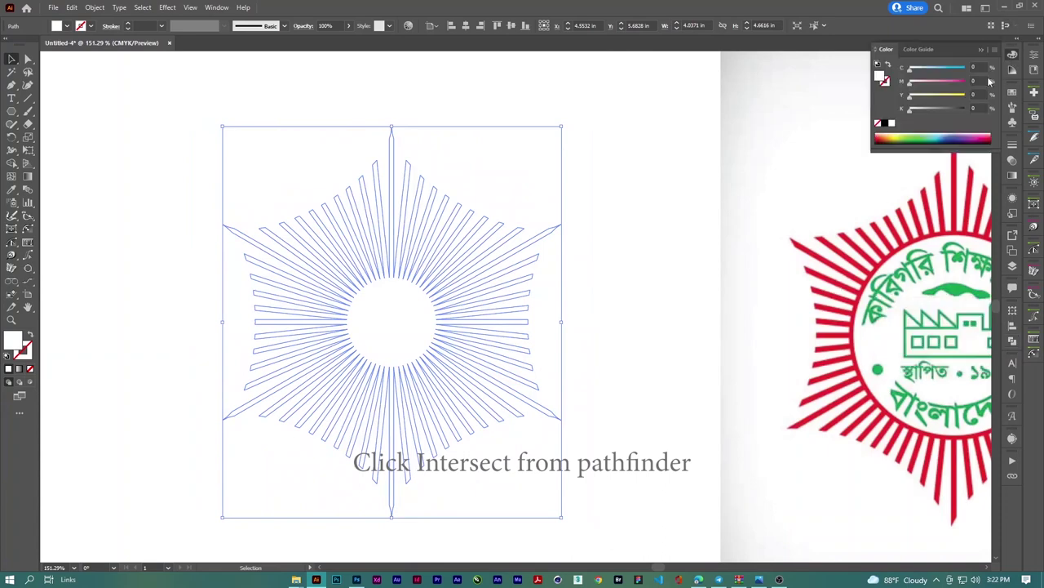
left_click_drag(910, 81, 967, 82)
left_click(965, 95)
left_click(662, 263)
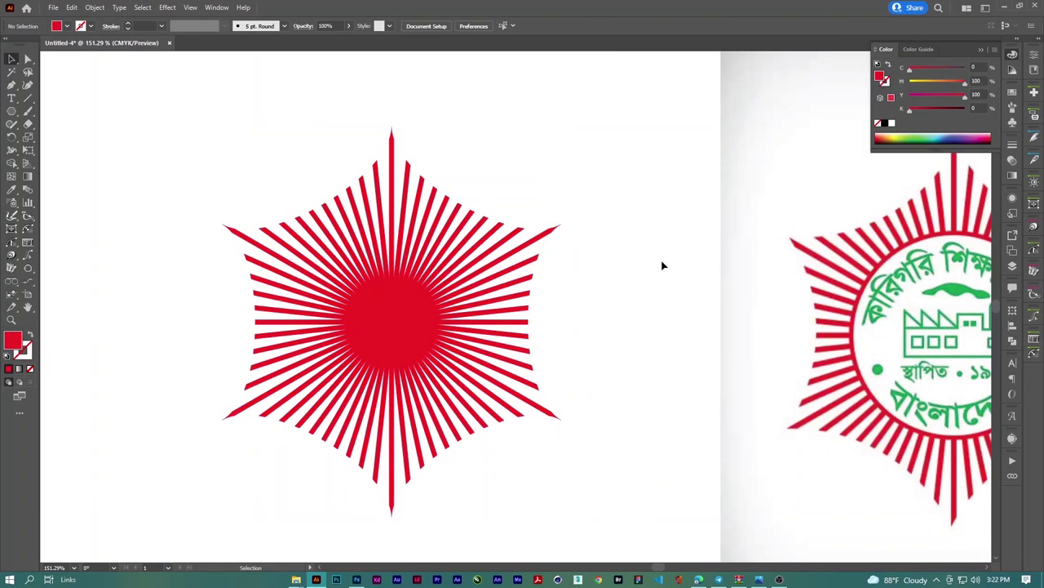
mouse_move(662, 263)
left_mouse_down()
mouse_move(620, 254)
mouse_move(657, 265)
left_mouse_up()
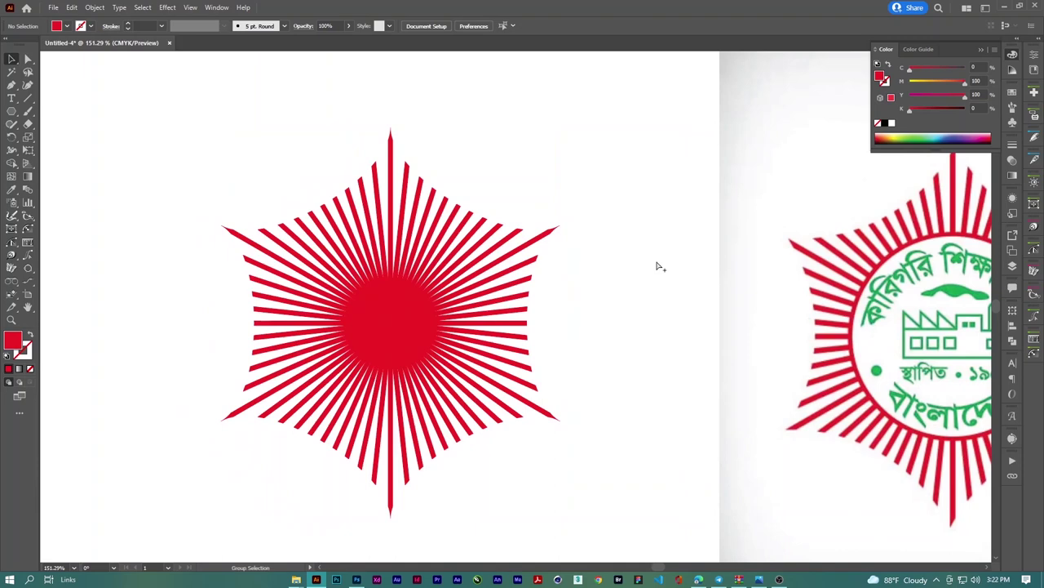
- Paste the white circle back over the centre with a 4 pt stroke sampled red from the starburst
key("ctrl+f")
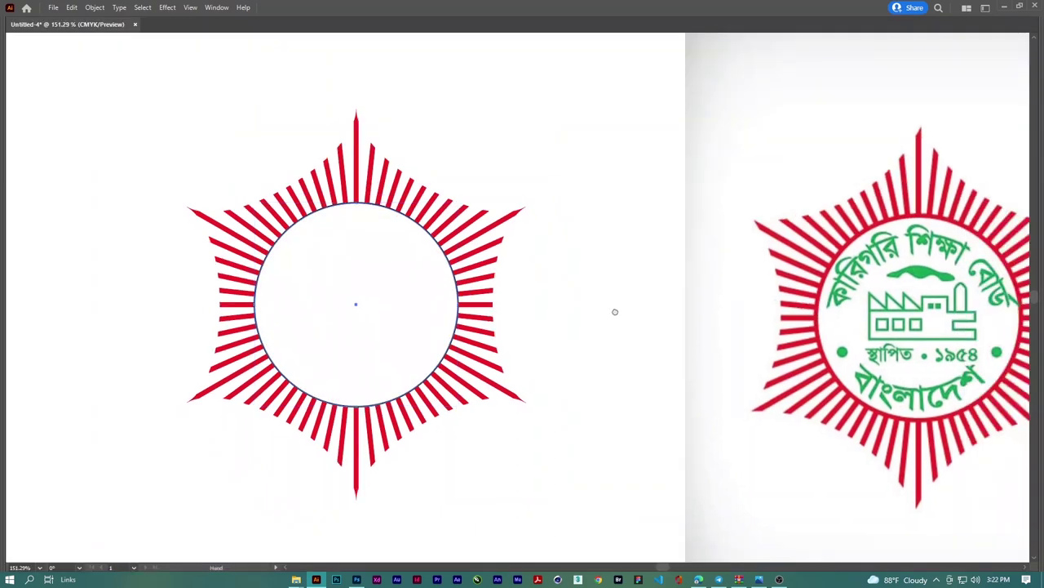
left_click(1012, 147)
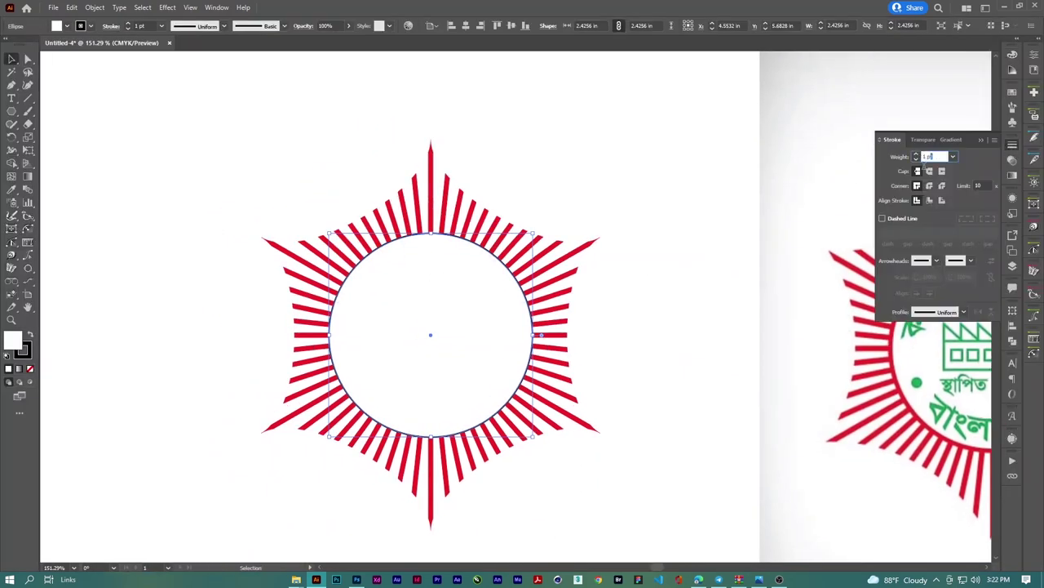
type("4")
key("Return")
left_click(23, 351)
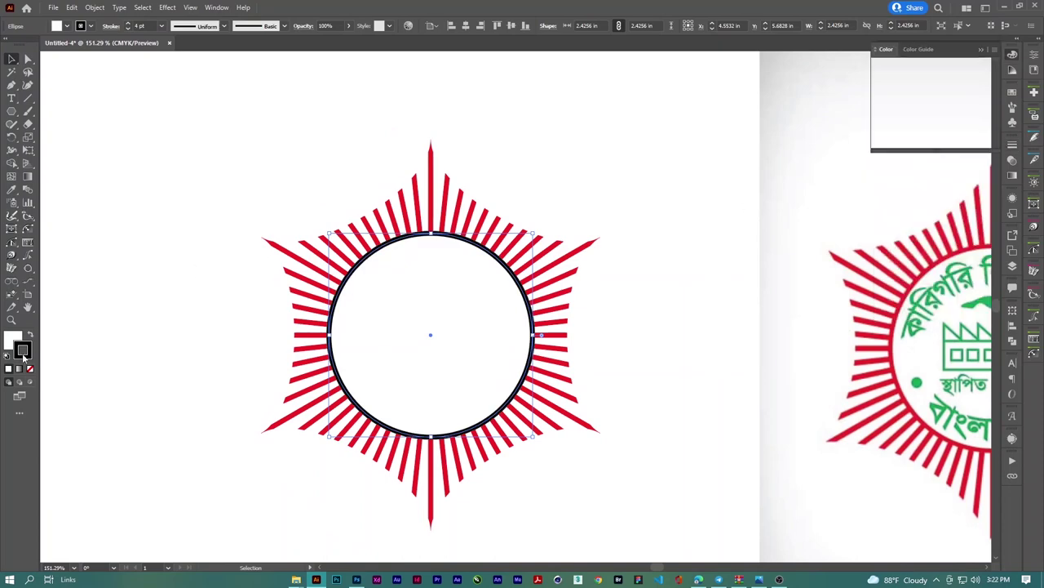
left_click(12, 189)
left_click(435, 174)
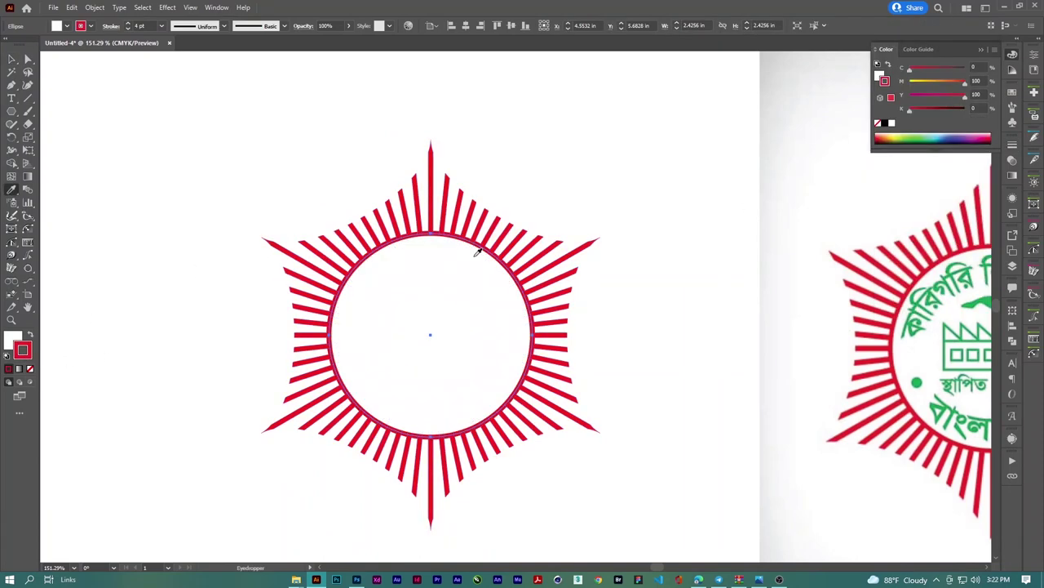
left_click(10, 59)
left_click(141, 123)
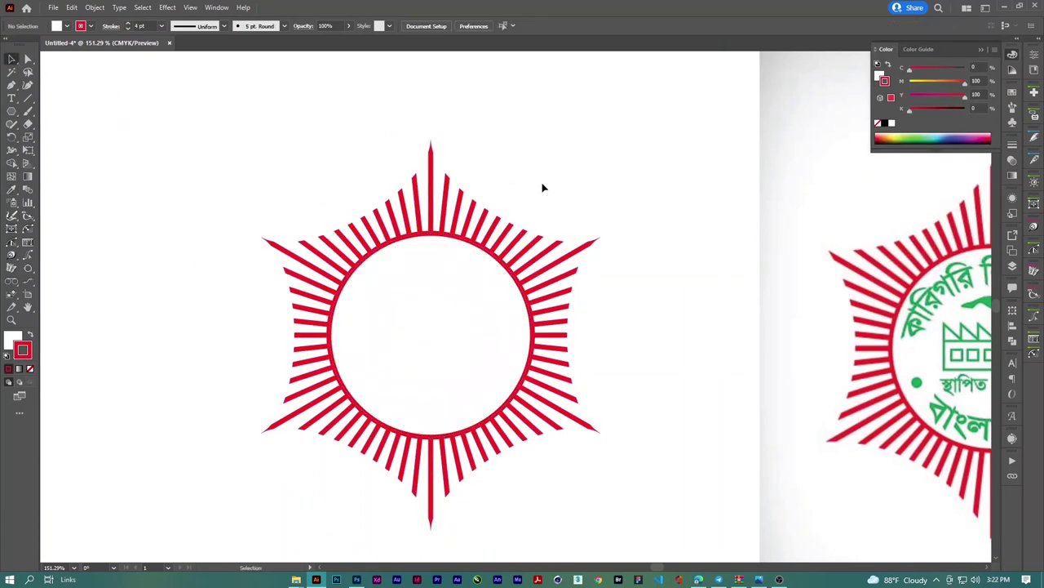
key("Tab")
- Zoom in on the starburst and shrink the pasted circle copy to 1.9 in
key("z")
left_click_drag(498, 168, 925, 521)
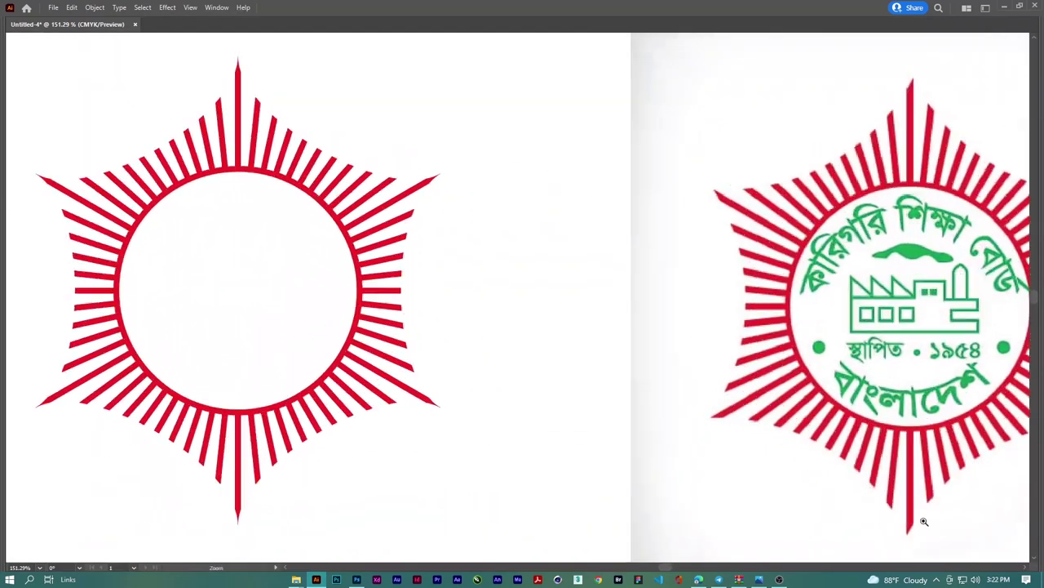
key("a")
left_click(274, 223)
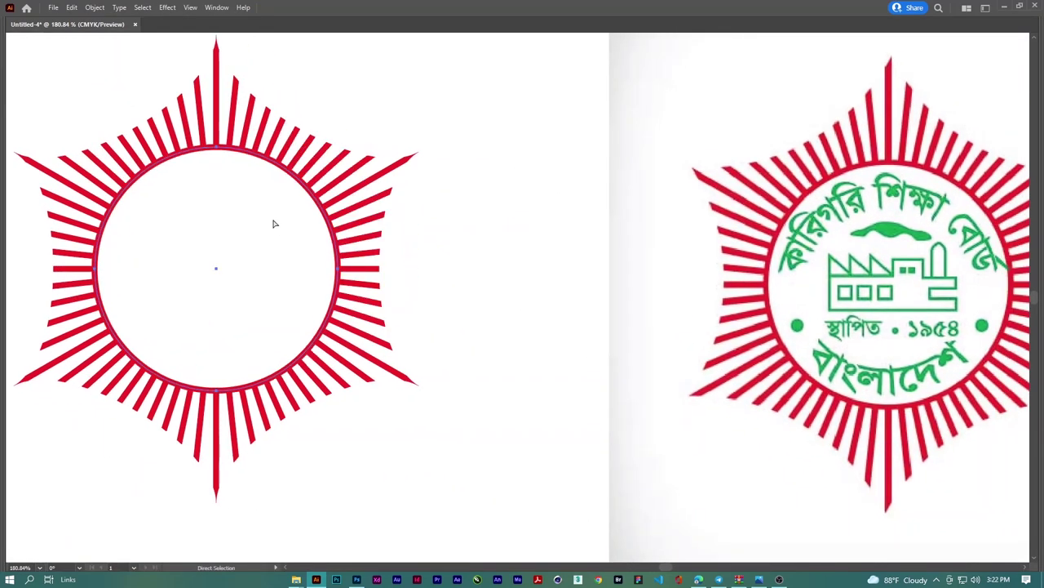
key("v")
left_click_drag(218, 149, 219, 174)
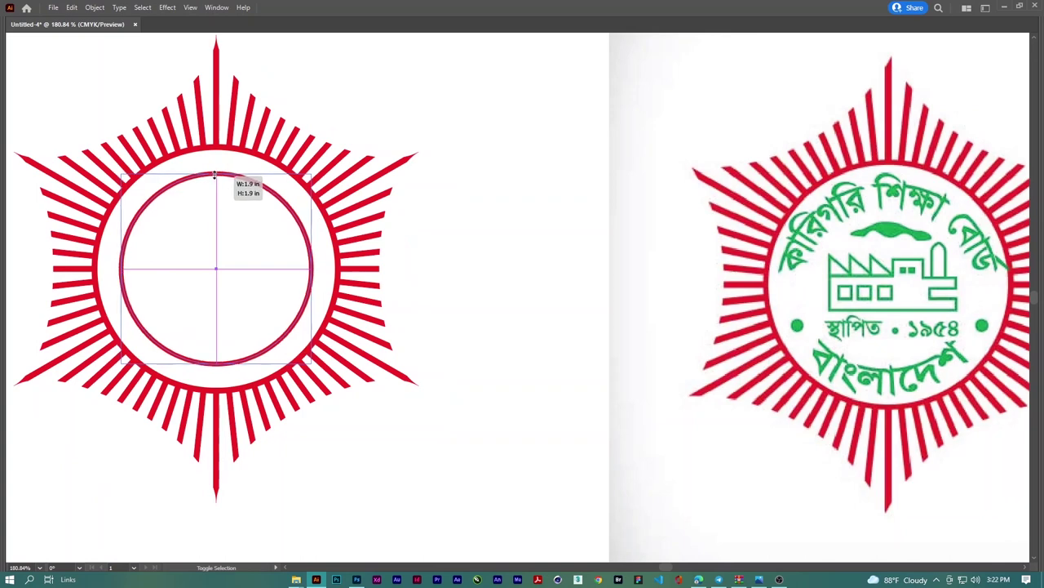
left_click_drag(220, 234, 302, 229)
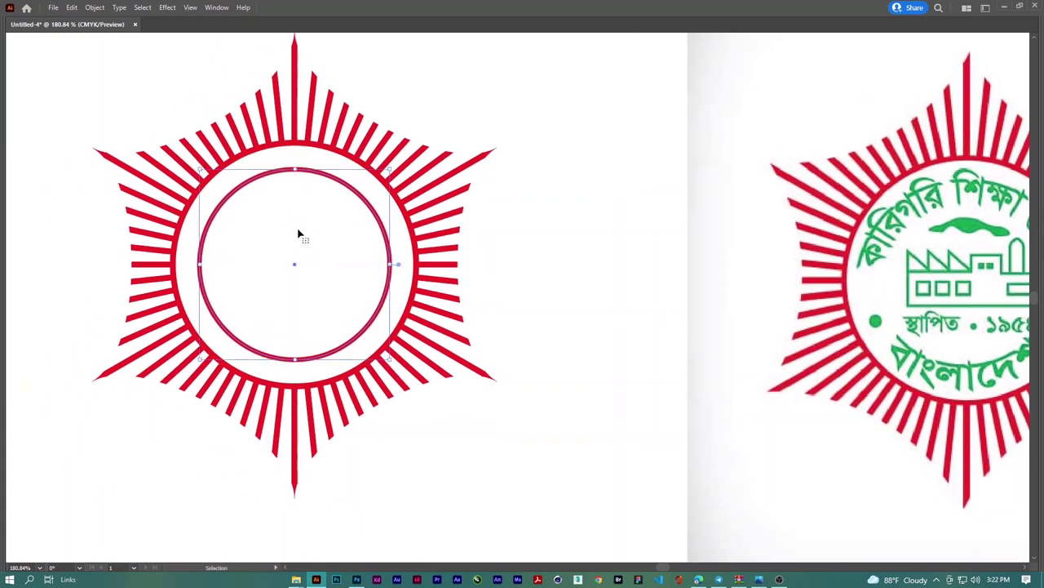
left_click_drag(413, 134, 458, 146)
- Show the rulers and drag a horizontal guide across the inner circle
key("ctrl+r")
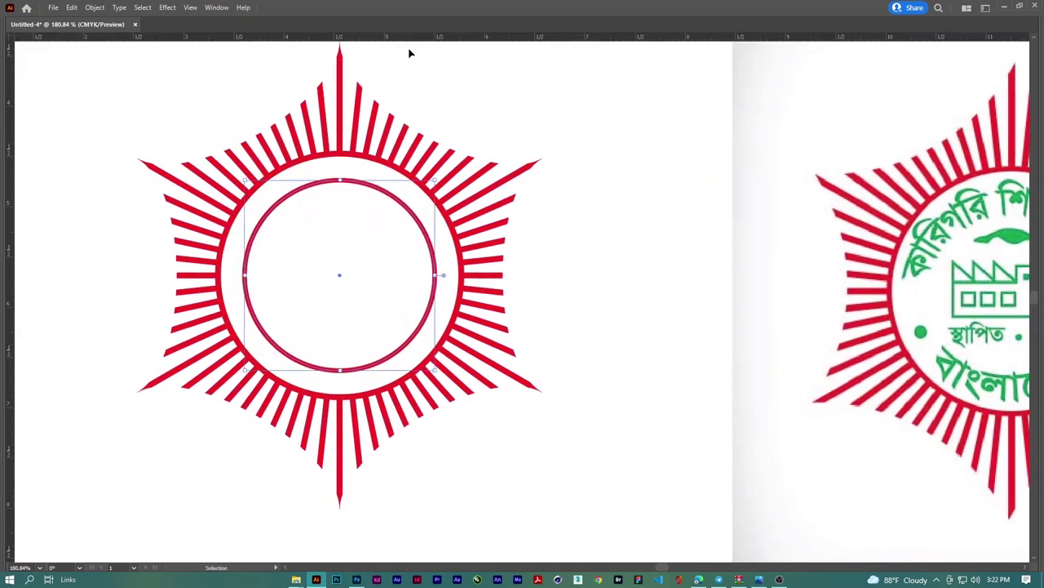
left_click_drag(410, 39, 341, 282)
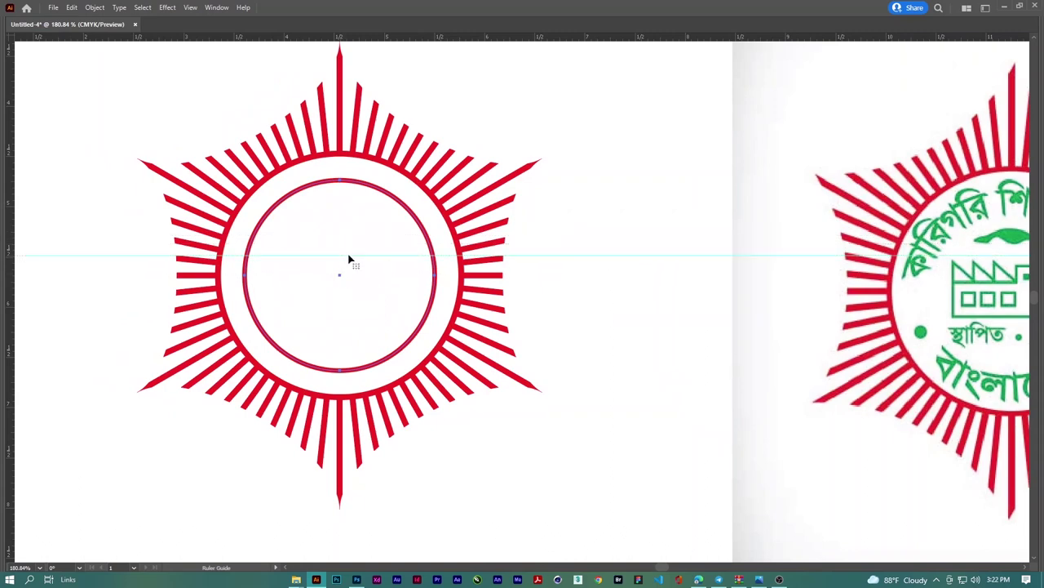
scroll(298, 224, "down", 2)
scroll(299, 223, "right", 3)
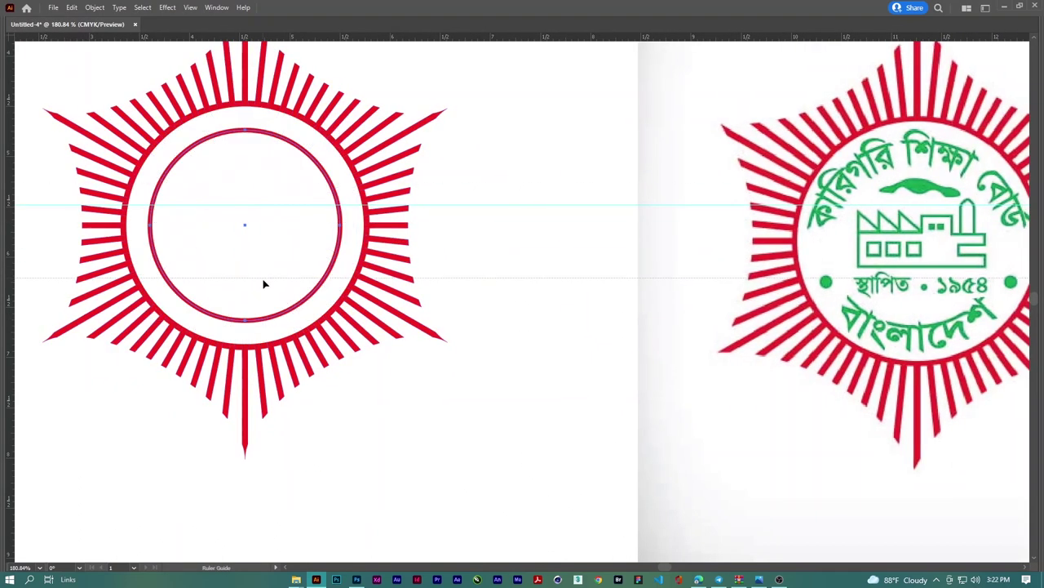
- Cut the inner circle at the guides with Scissors and delete its left arc
key("c")
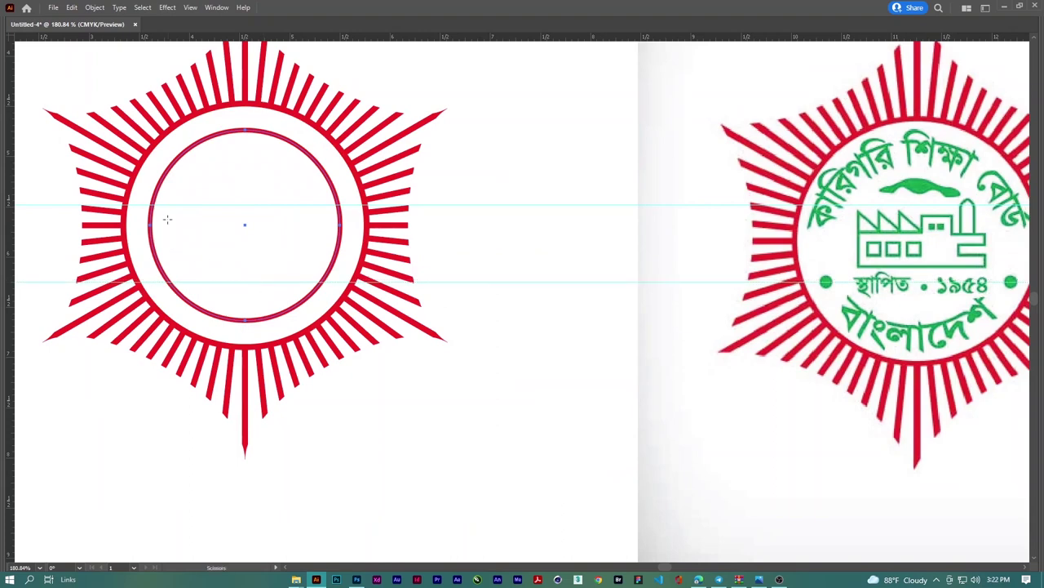
key("Tab")
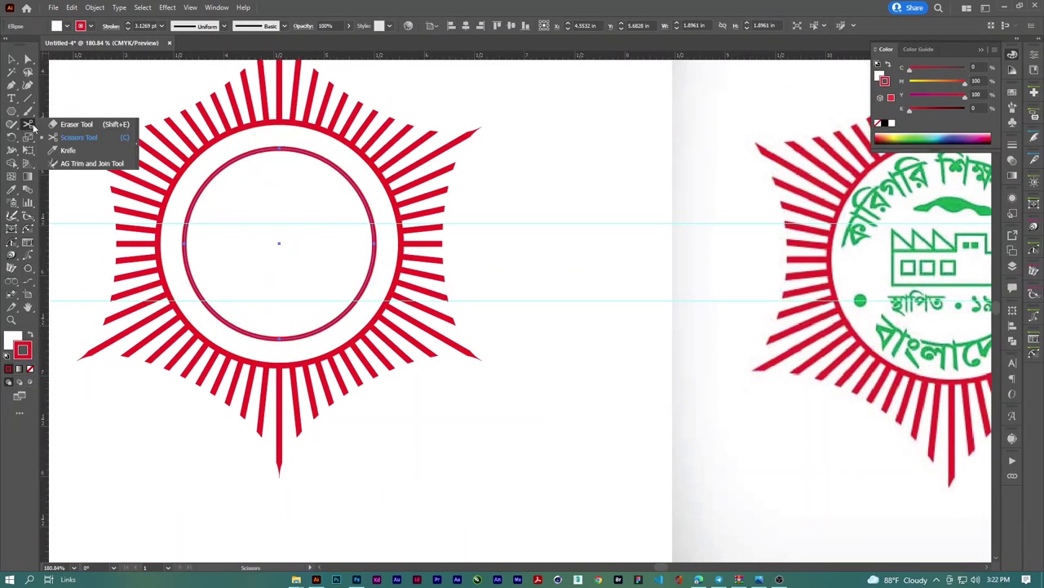
left_click(181, 222)
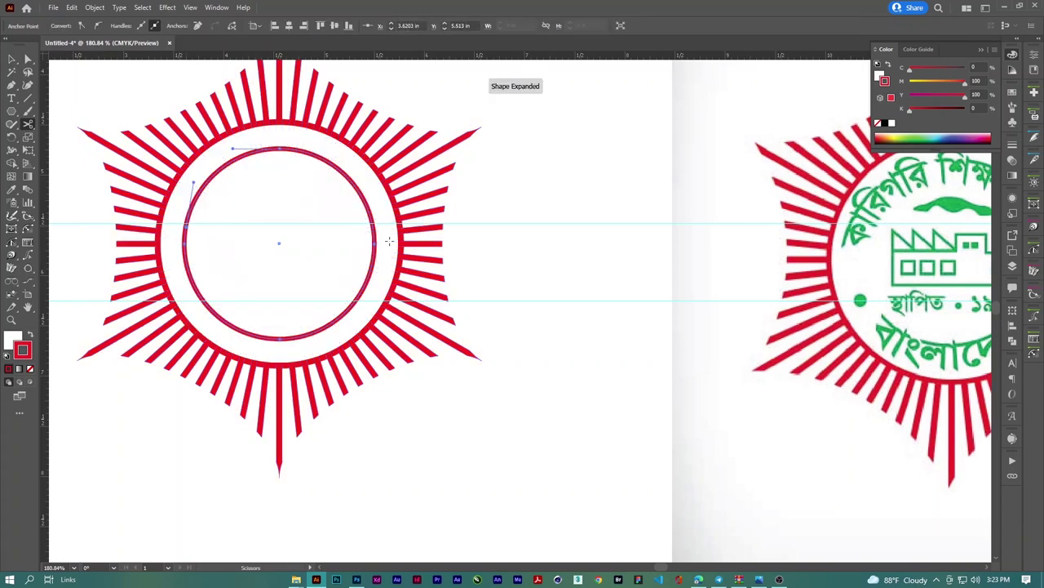
left_click(348, 301)
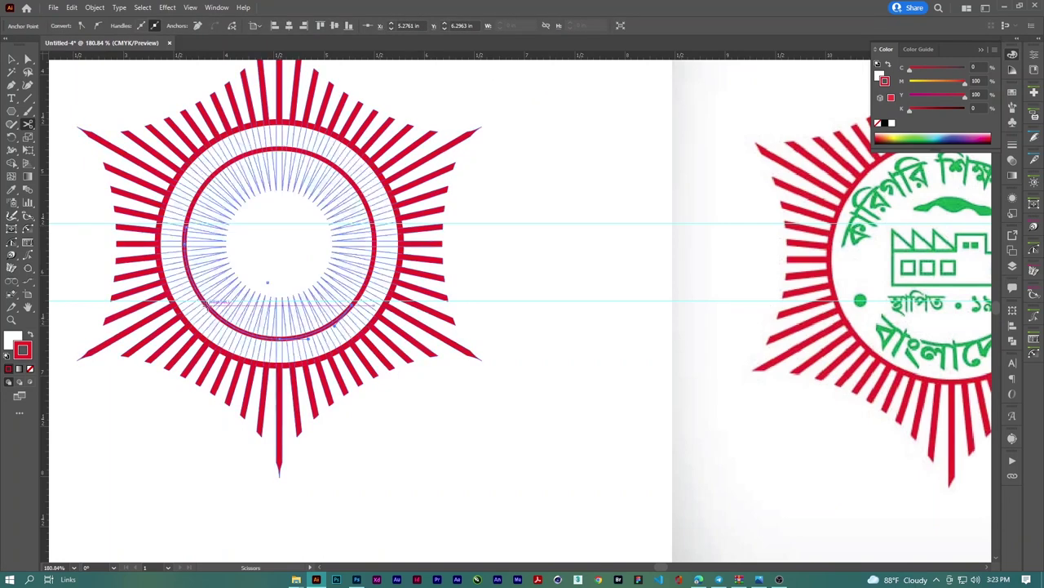
left_click(187, 265)
key("v")
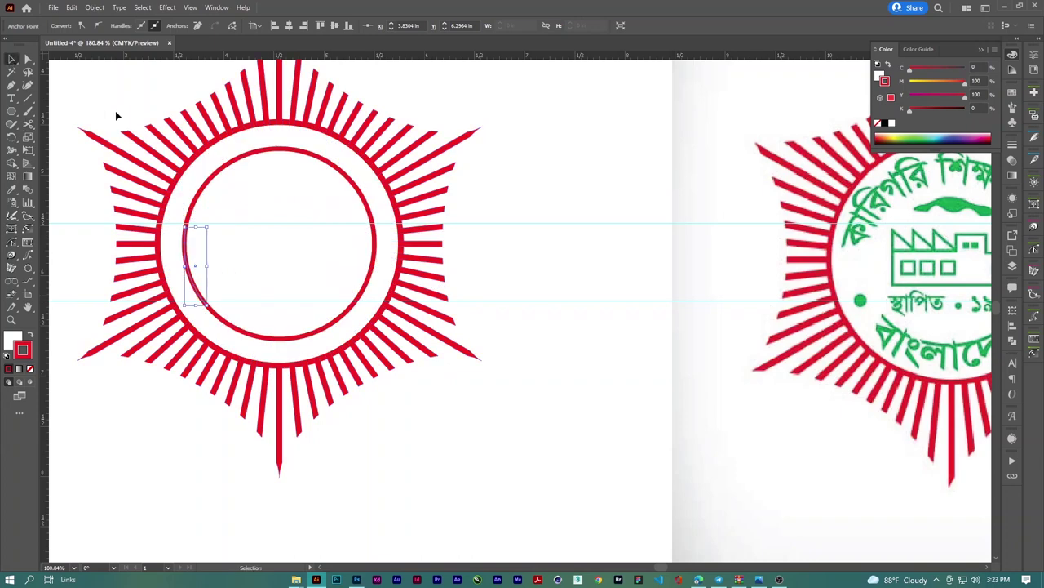
left_click(190, 268)
key("Delete")
- Delete the right arc and start placeholder path text along the top arc
left_click(372, 260)
key("Delete")
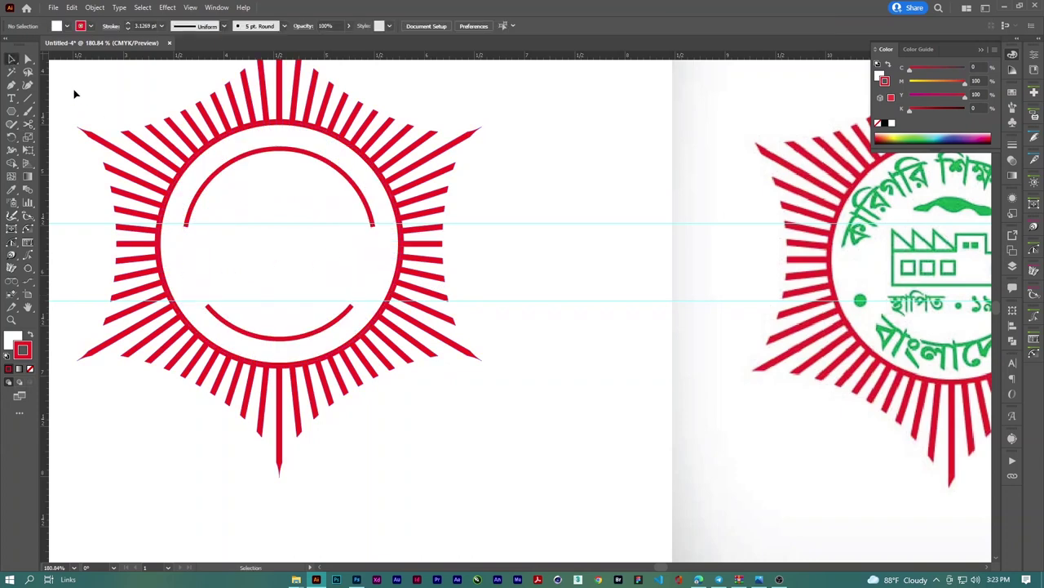
key("t")
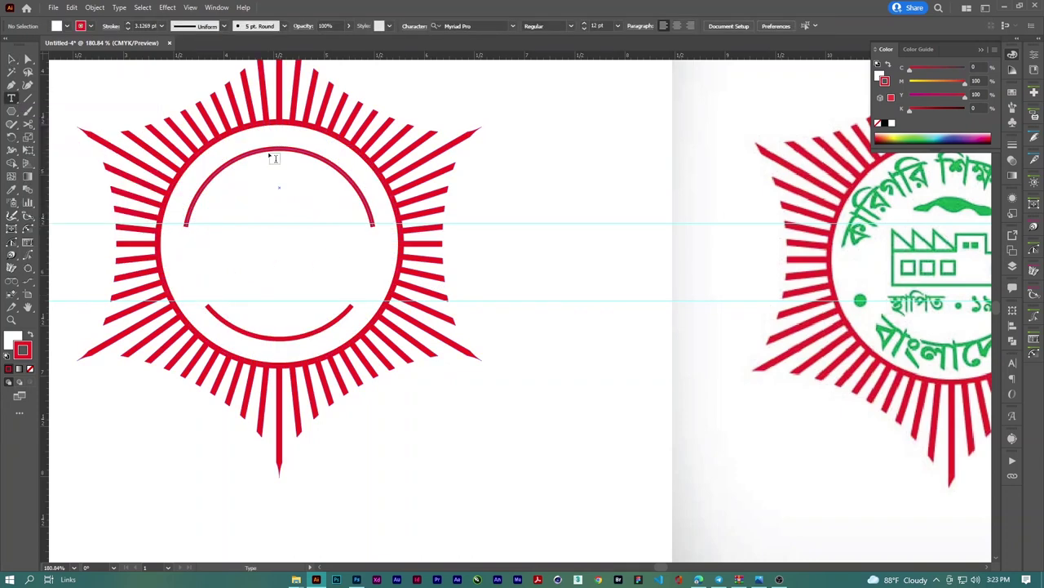
left_click(274, 158)
key("ctrl+z")
left_click(249, 153)
- Set the arc text to SutonnyMJ Bold and enter the Bengali board name
left_click(393, 25)
type("suto")
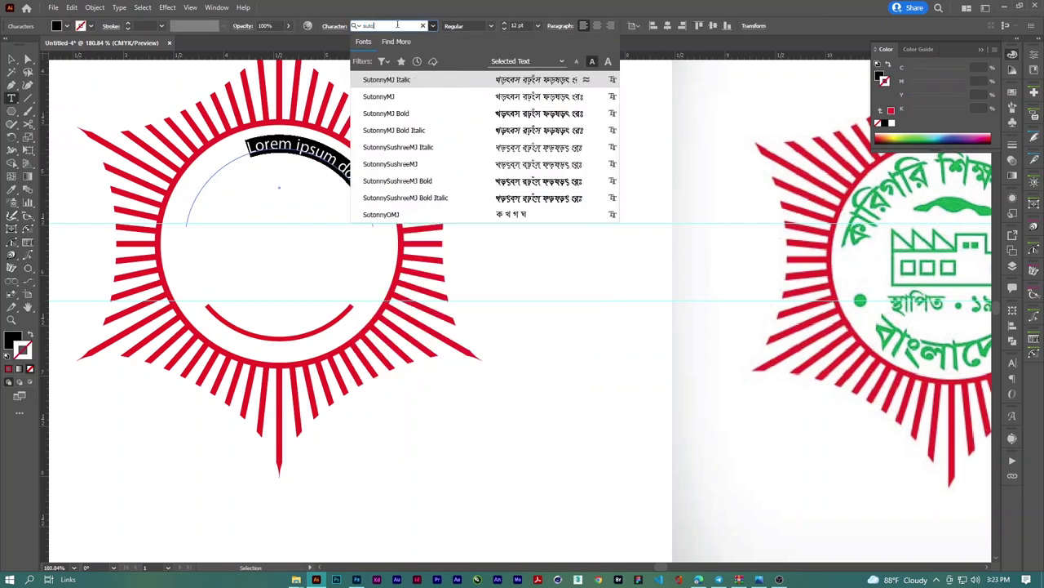
left_click(416, 114)
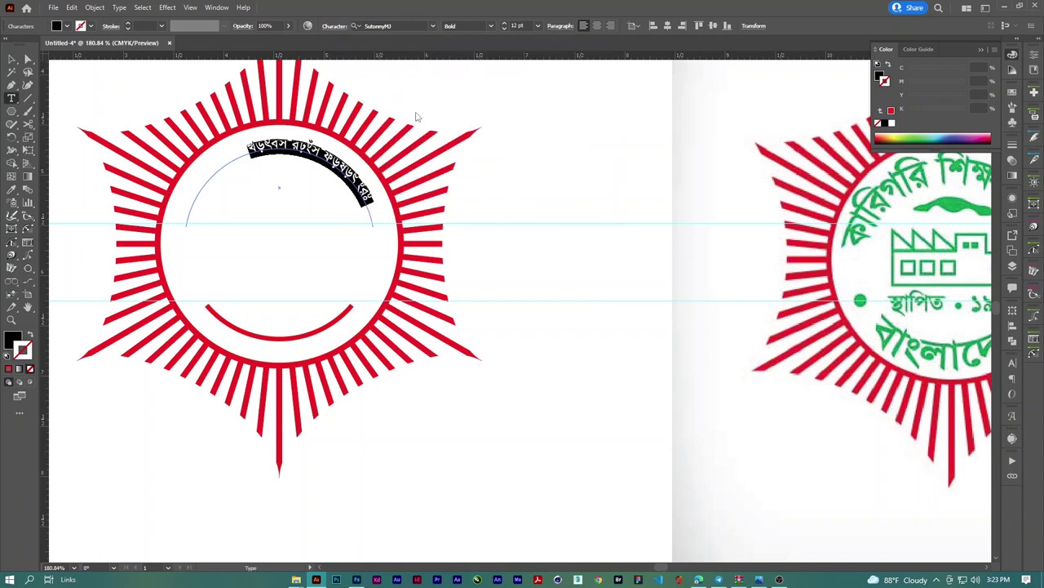
type("K")
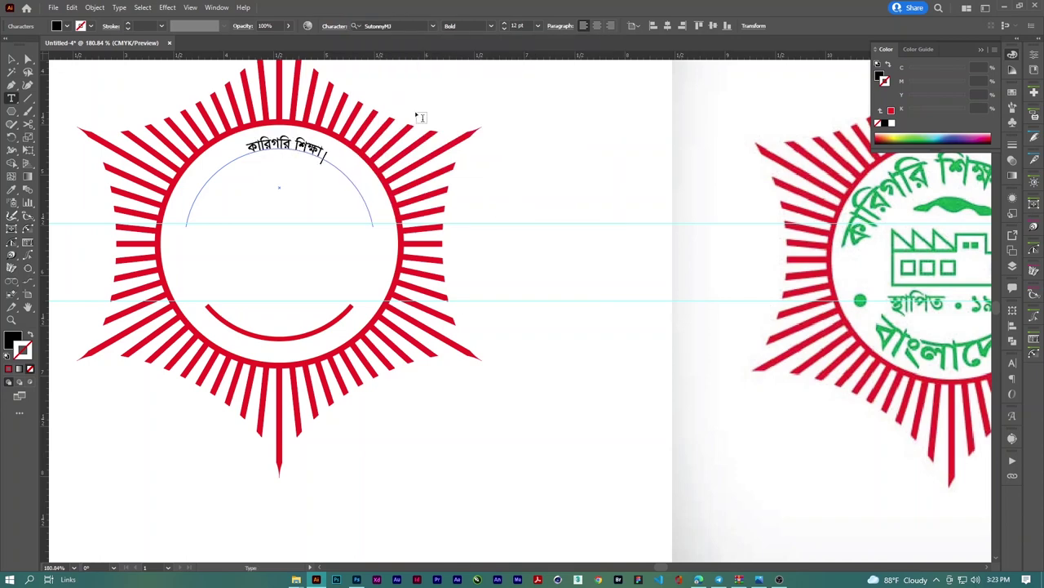
key("ctrl+a")
key("Escape")
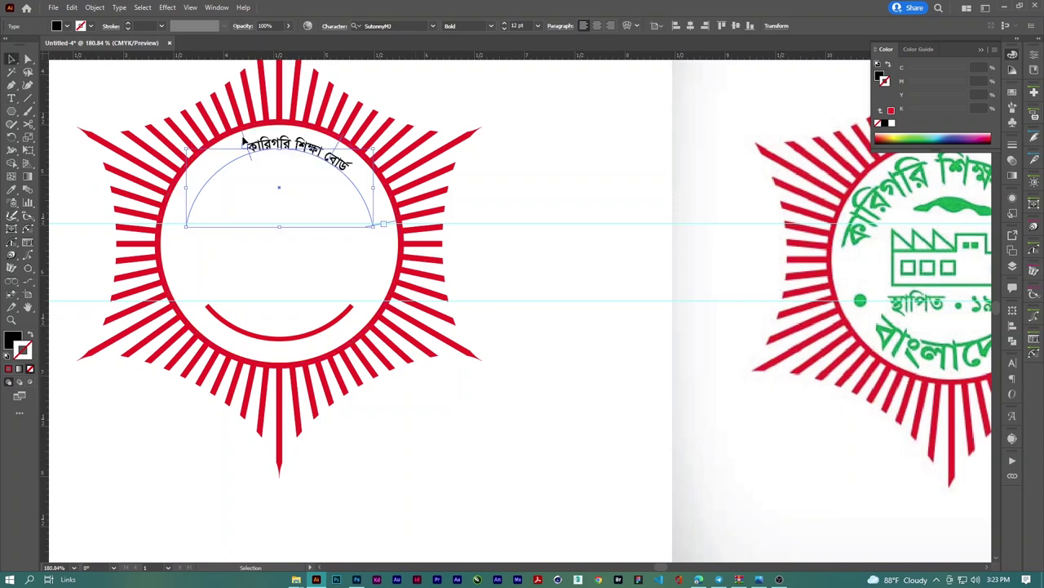
- Centre the arc title and enlarge it to 24 pt
left_click(596, 26)
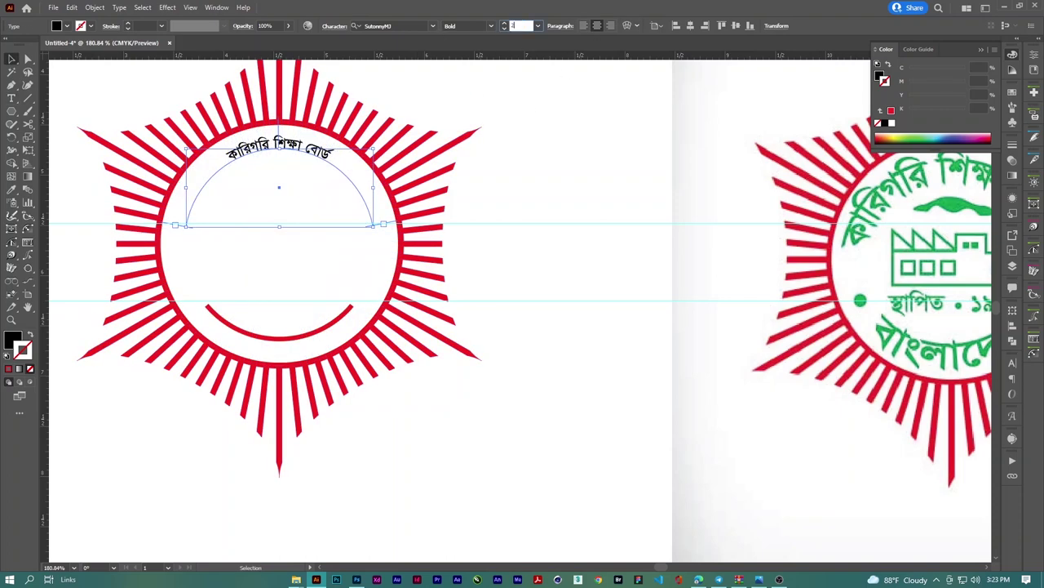
type("24")
key("Return")
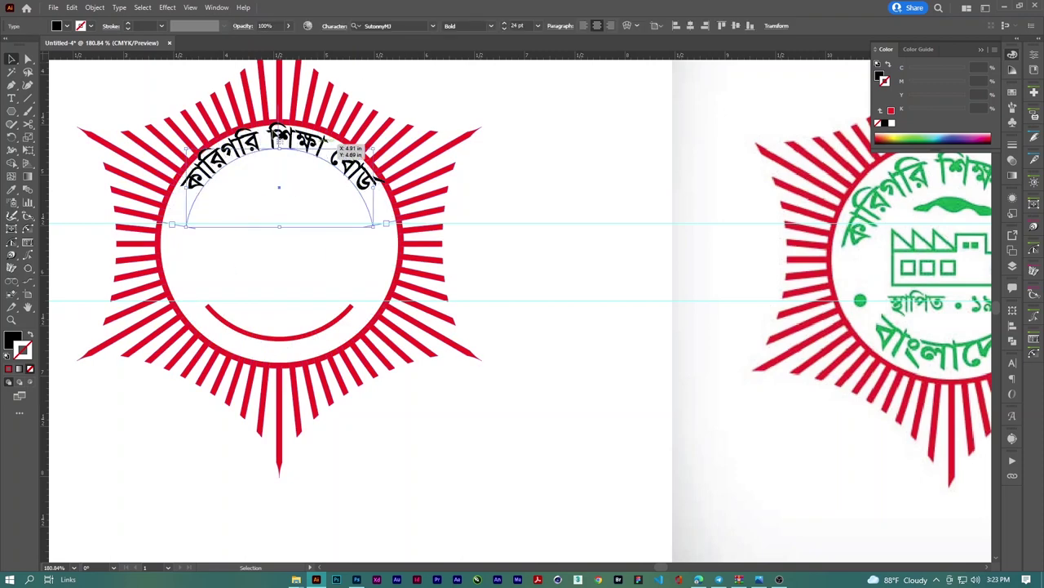
left_click(119, 8)
mouse_move(149, 111)
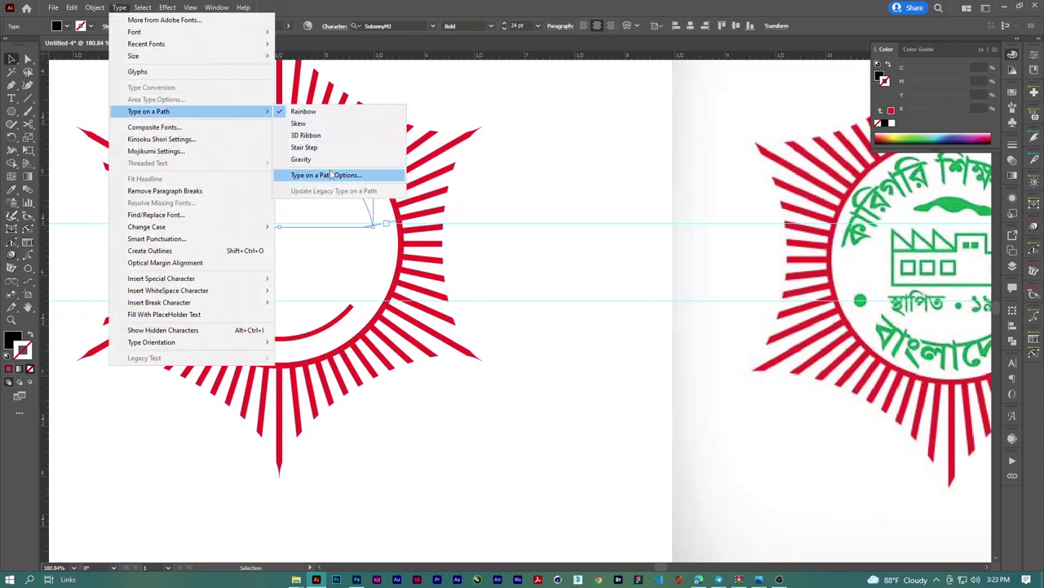
- Set the upper title's Type on a Path Options Align to Path to Center
left_click(334, 172)
left_click_drag(774, 151, 541, 122)
left_click(582, 161)
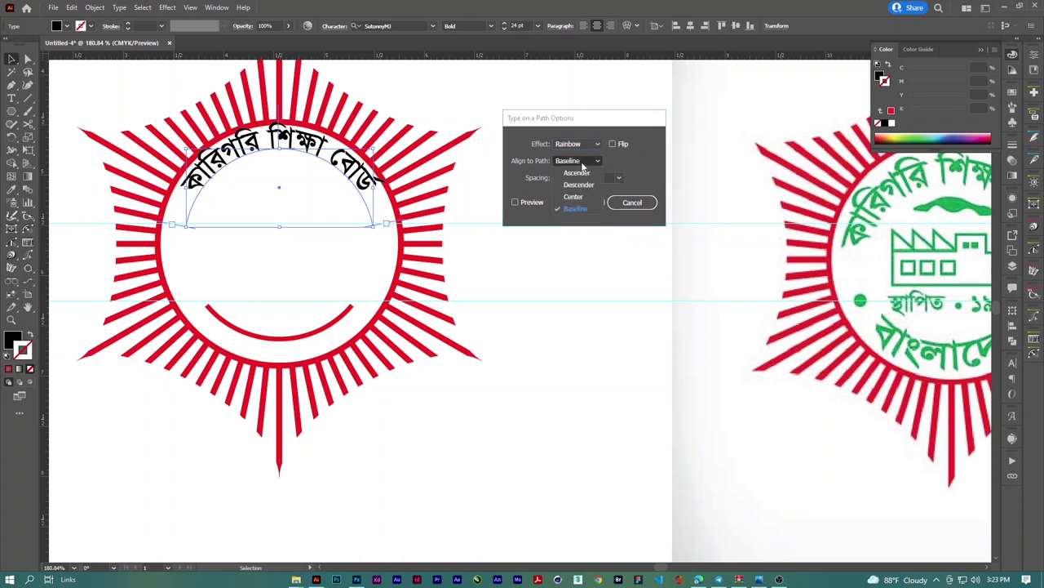
left_click(582, 161)
left_click(582, 161)
left_click(575, 198)
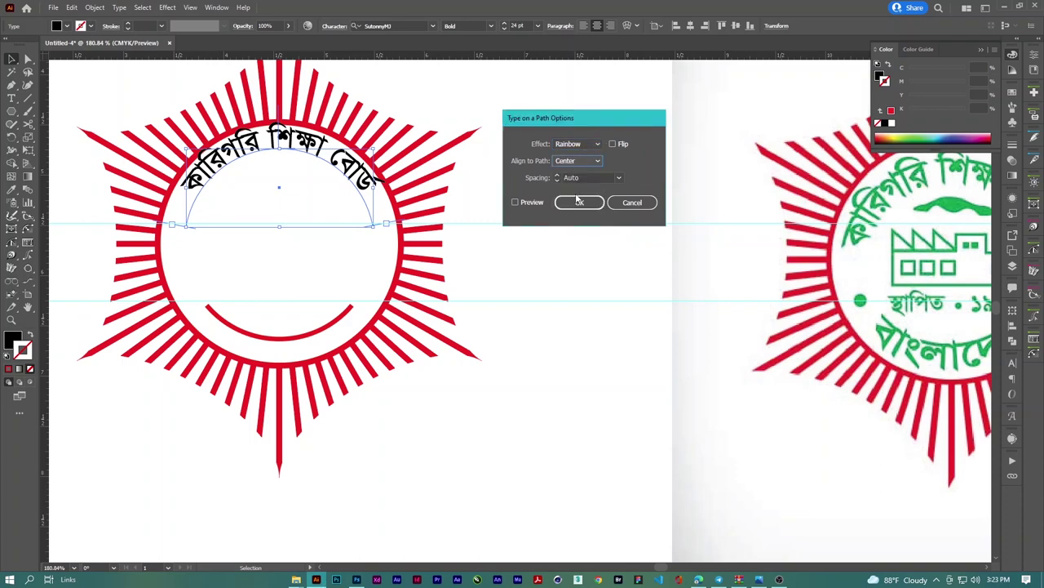
left_click(532, 202)
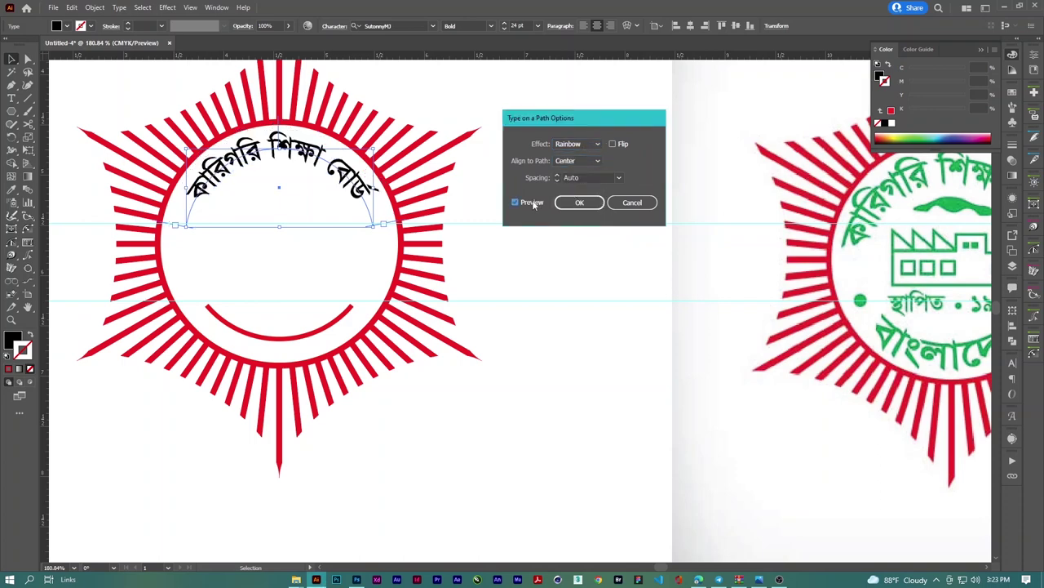
left_click(578, 203)
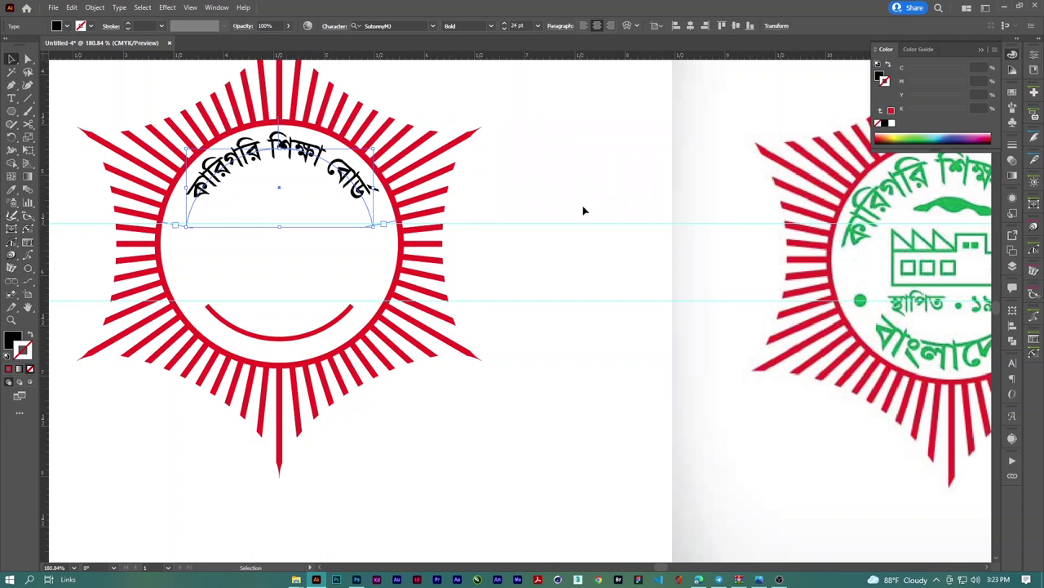
- Select only the upper arc title and enlarge it to 25 pt
left_click(341, 325, "shift")
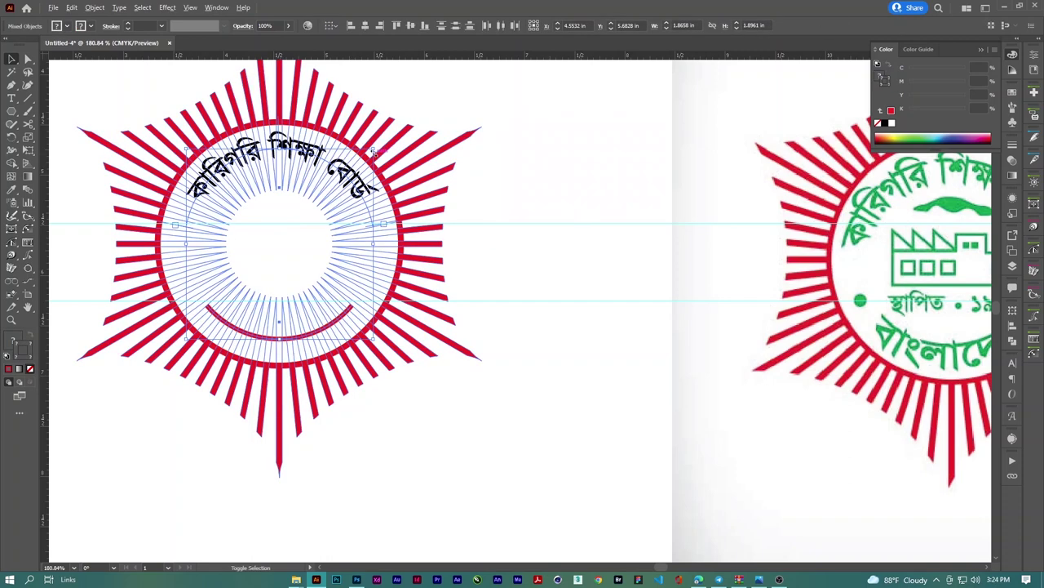
left_click(372, 155, "shift")
left_click(372, 155, "shift")
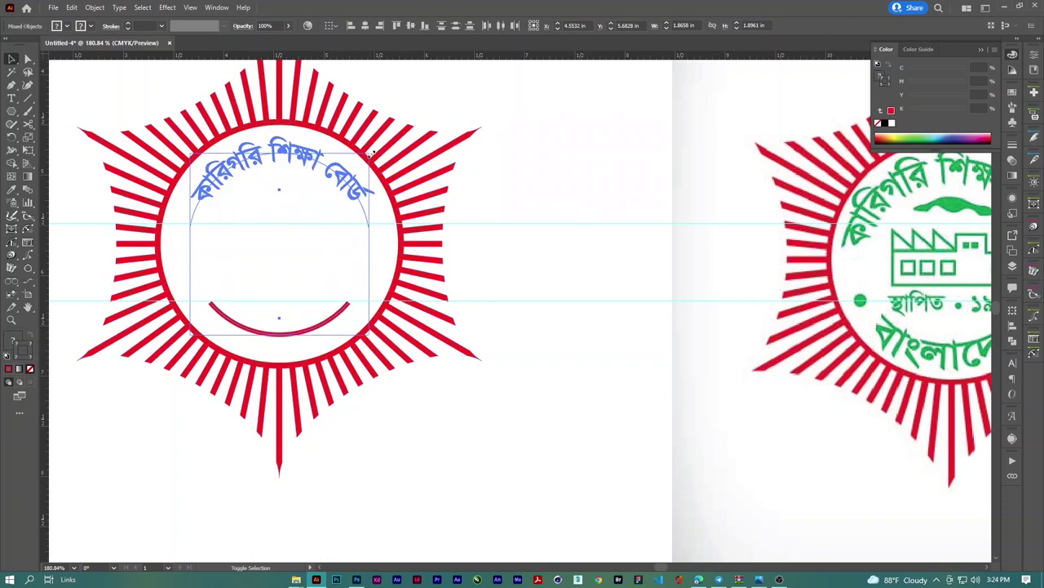
left_click(534, 207)
left_click(278, 175)
left_click(522, 25)
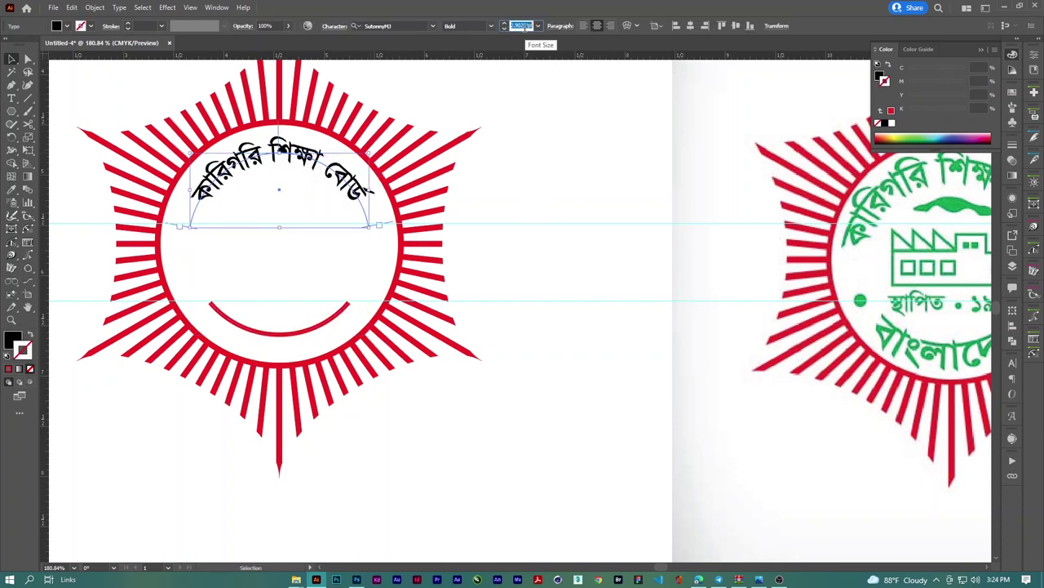
type("25")
key("Return")
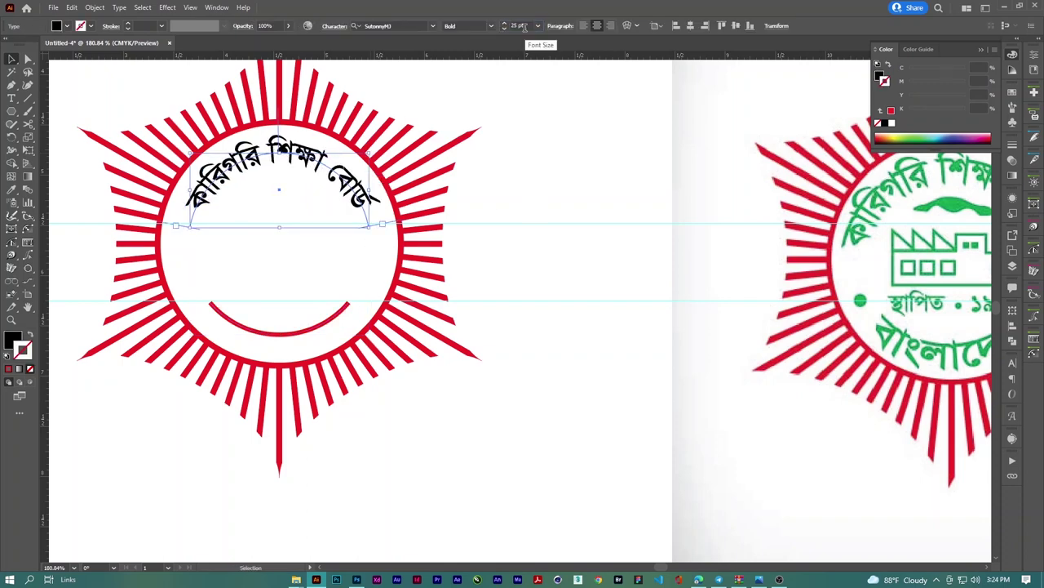
key("u")
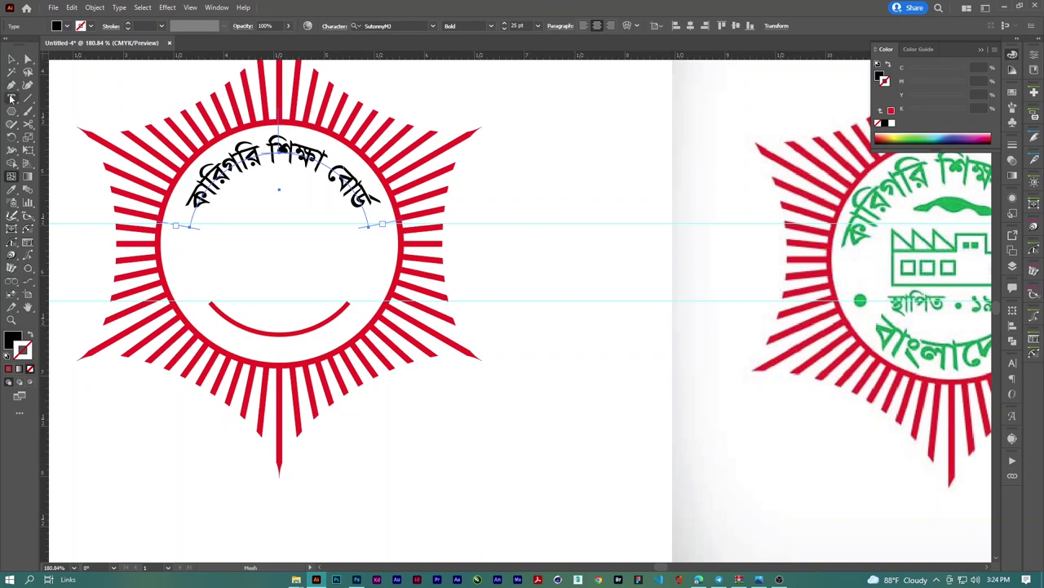
left_click(12, 98)
- Type বাংলাদেশ on the lower arc and slide it to the bottom centre
left_click(279, 332)
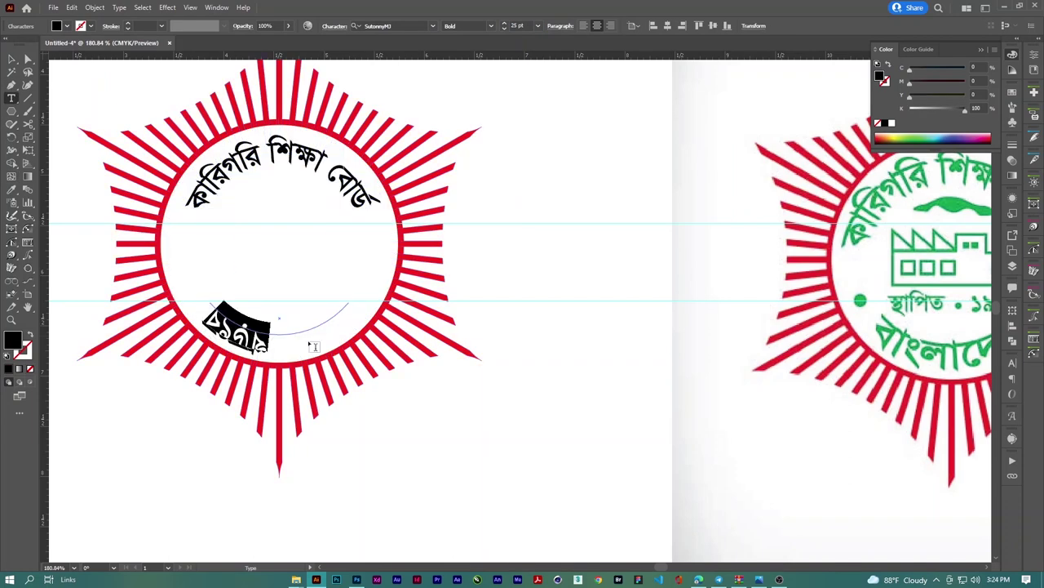
type("evsjv‡`k")
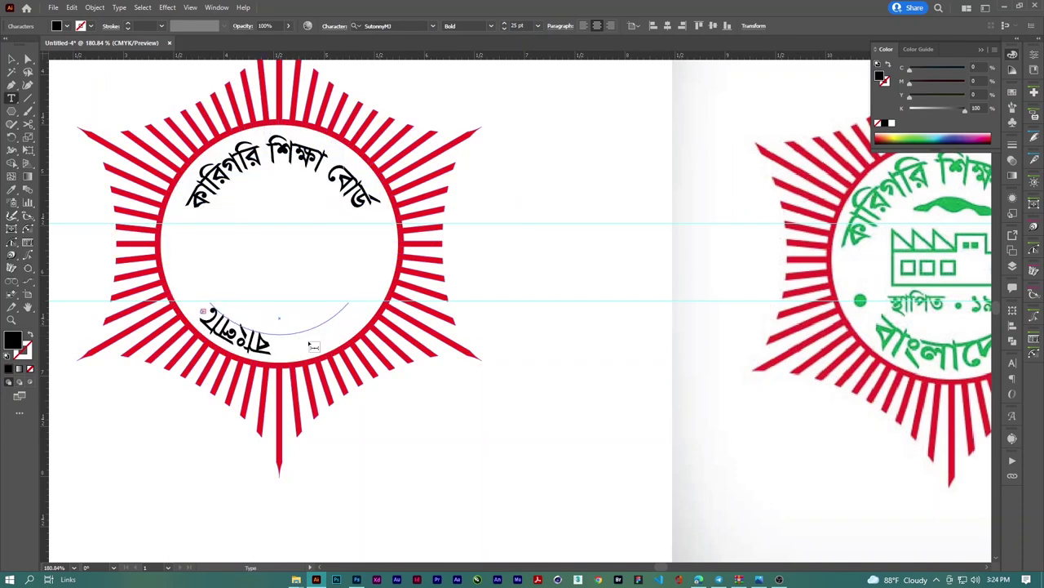
key("Escape")
left_click_drag(278, 362, 448, 249)
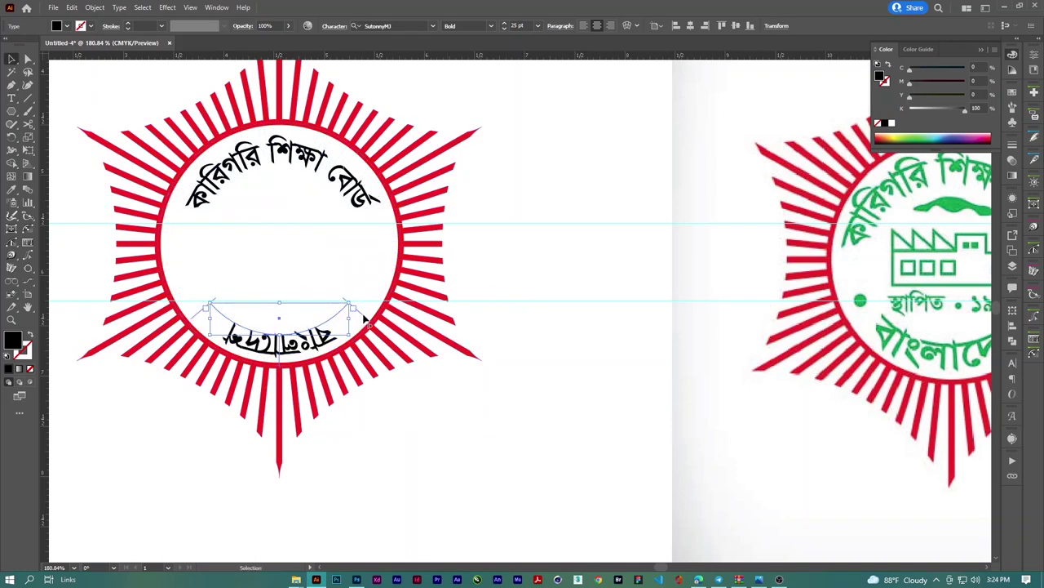
- Set the lower text's path options to Center alignment with Flip enabled
left_click(119, 7)
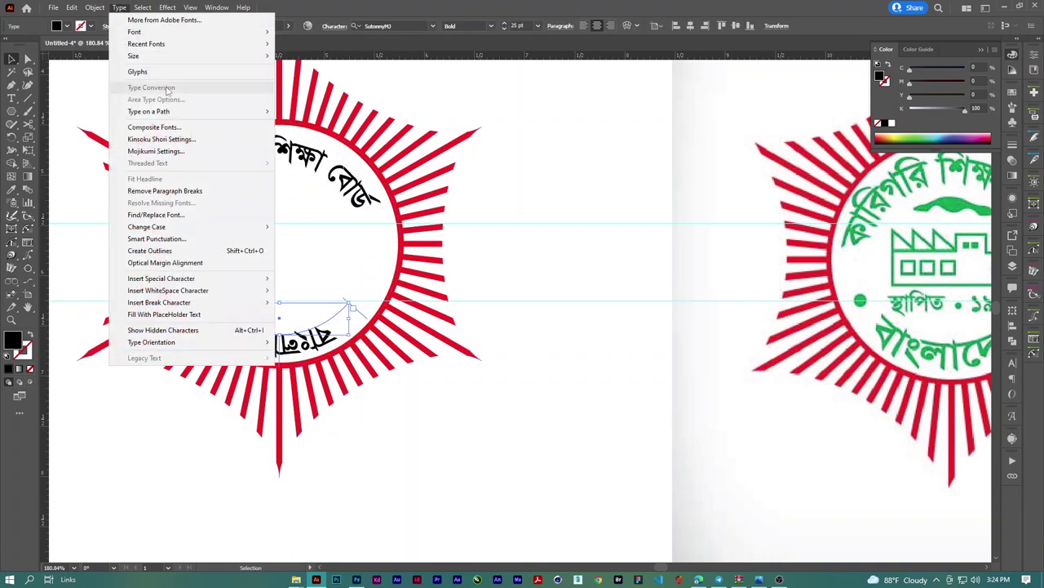
left_click(326, 176)
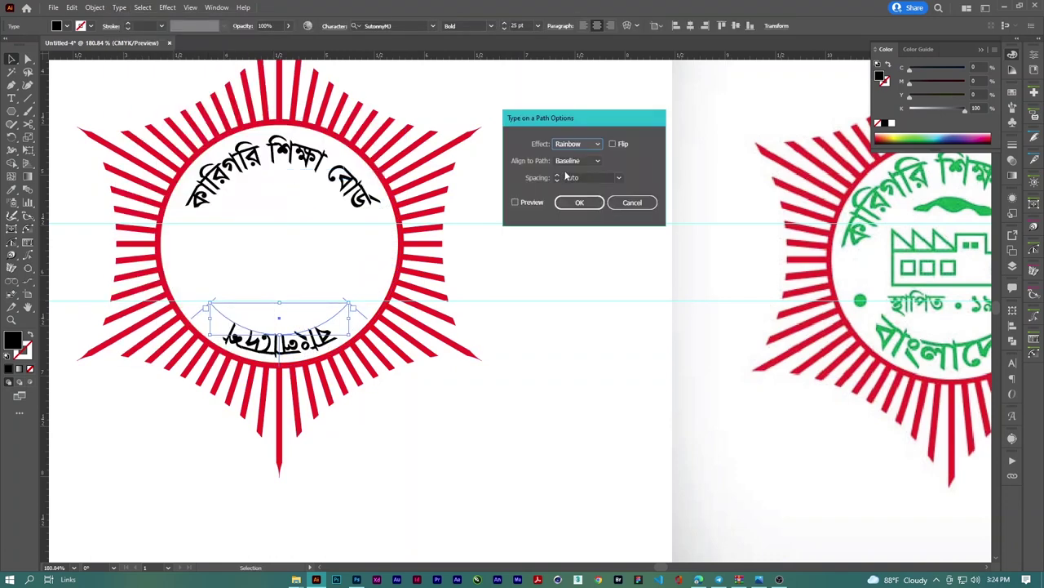
left_click(574, 162)
left_click(575, 197)
left_click(527, 203)
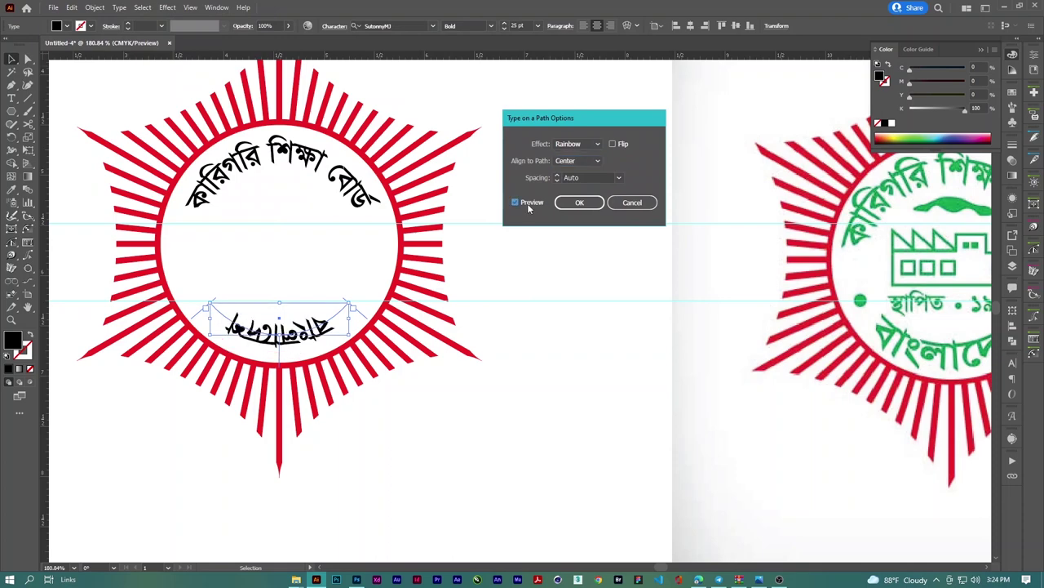
left_click(614, 144)
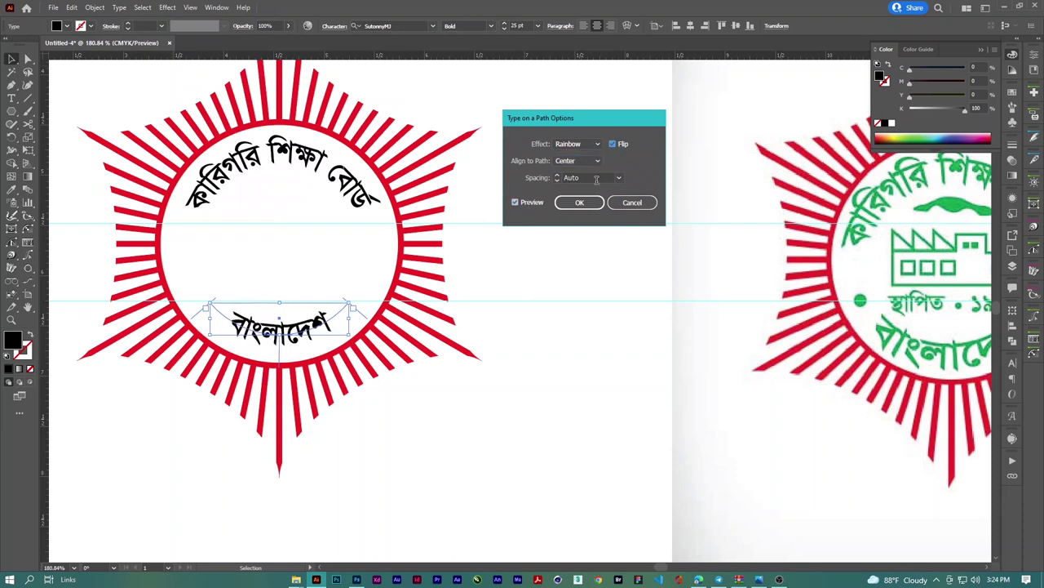
left_click(580, 203)
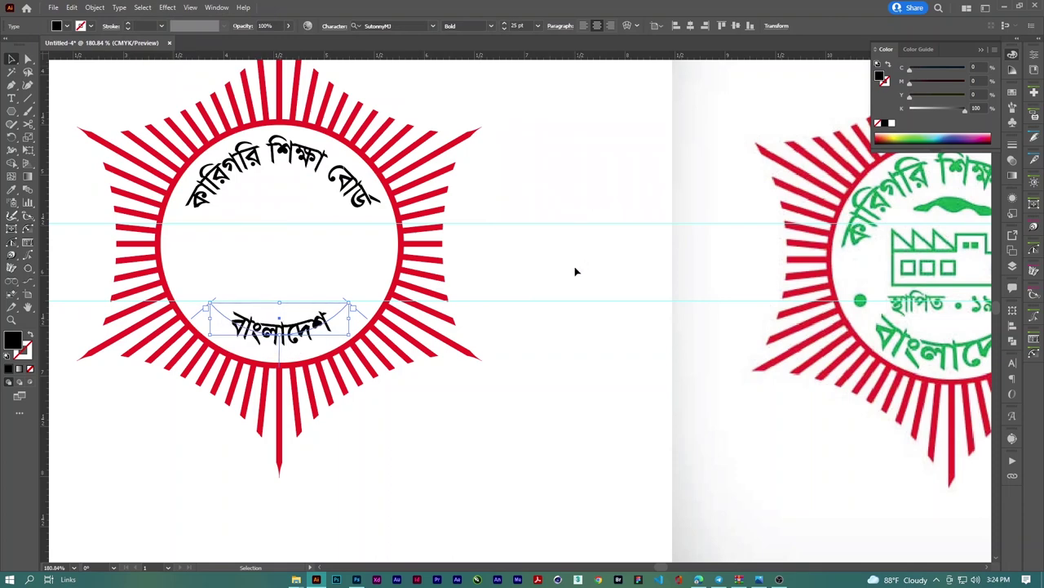
- Enlarge বাংলাদেশ to 30 pt
scroll(560, 247, "down", 1)
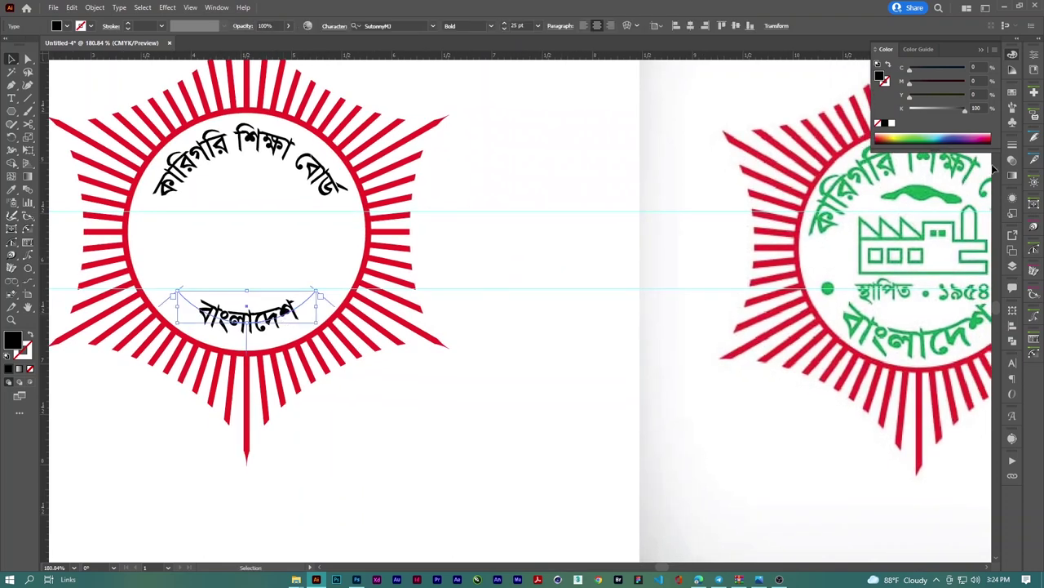
left_click(528, 26)
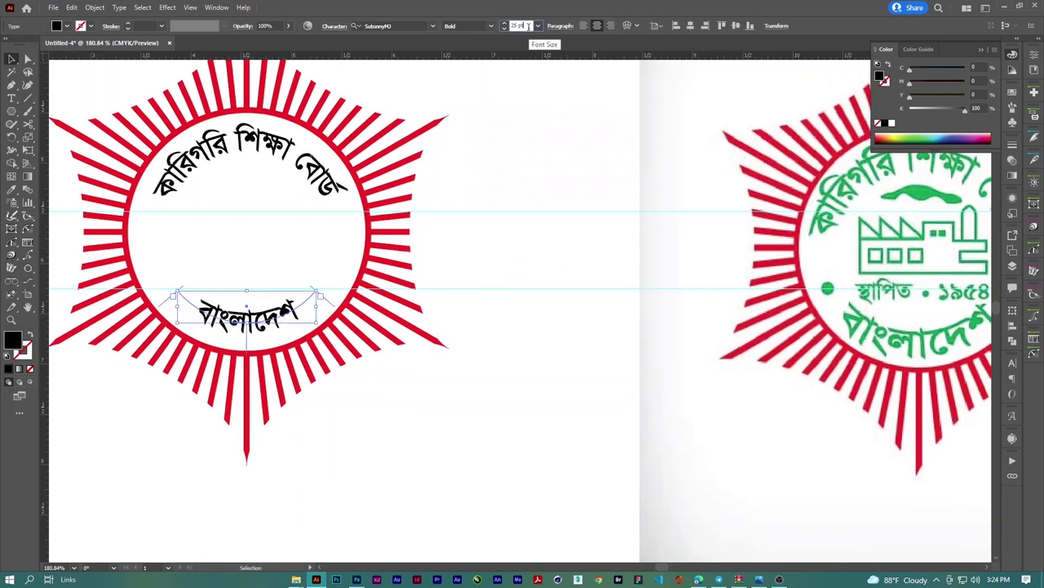
key("Return")
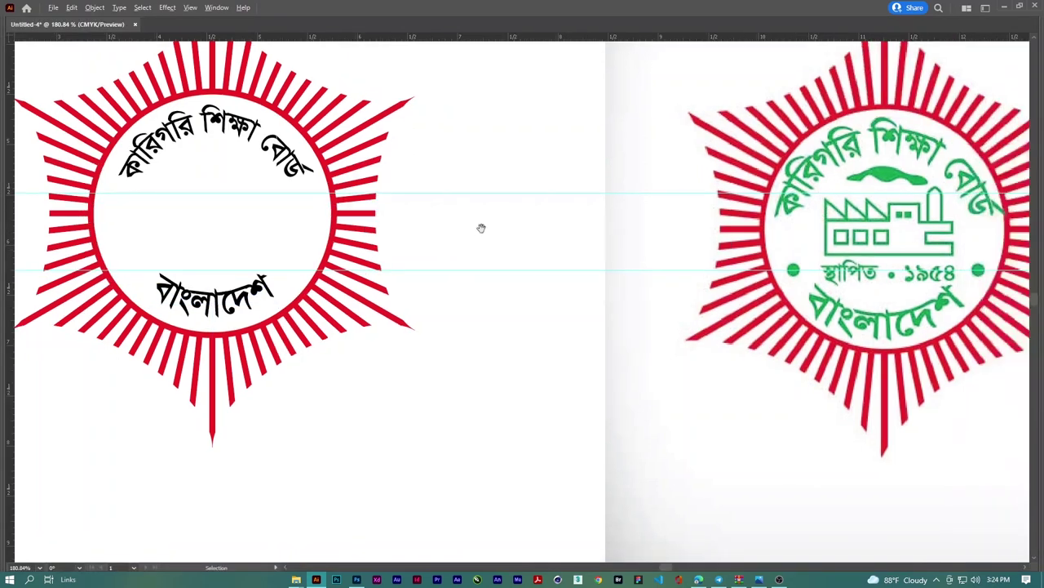
left_click(280, 158, "shift")
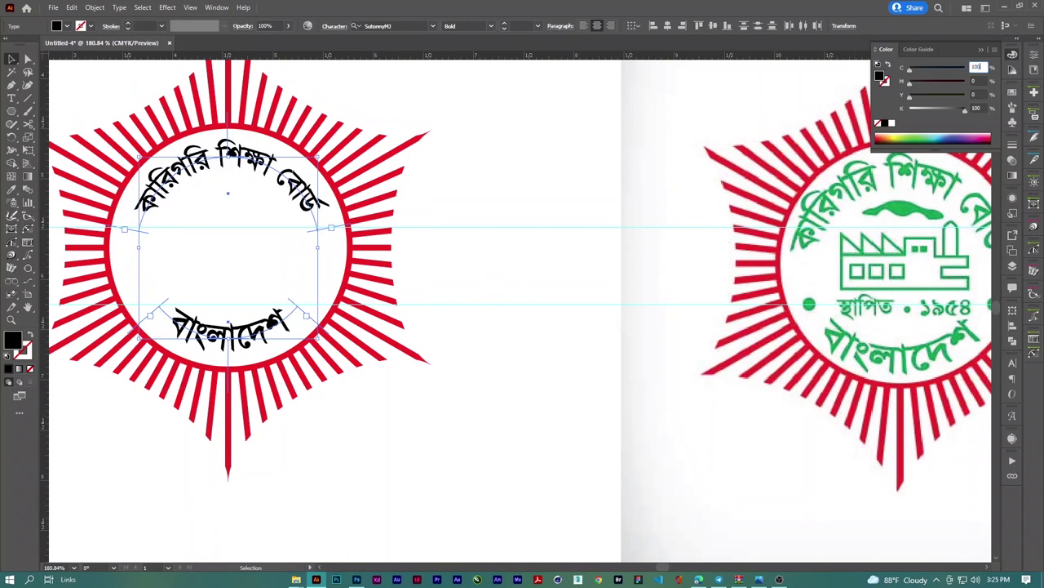
- Fill both arc titles with C 100, M 0, Y 100, K 20 green, then deselect
key("Tab")
key("Tab")
type("10")
key("Return")
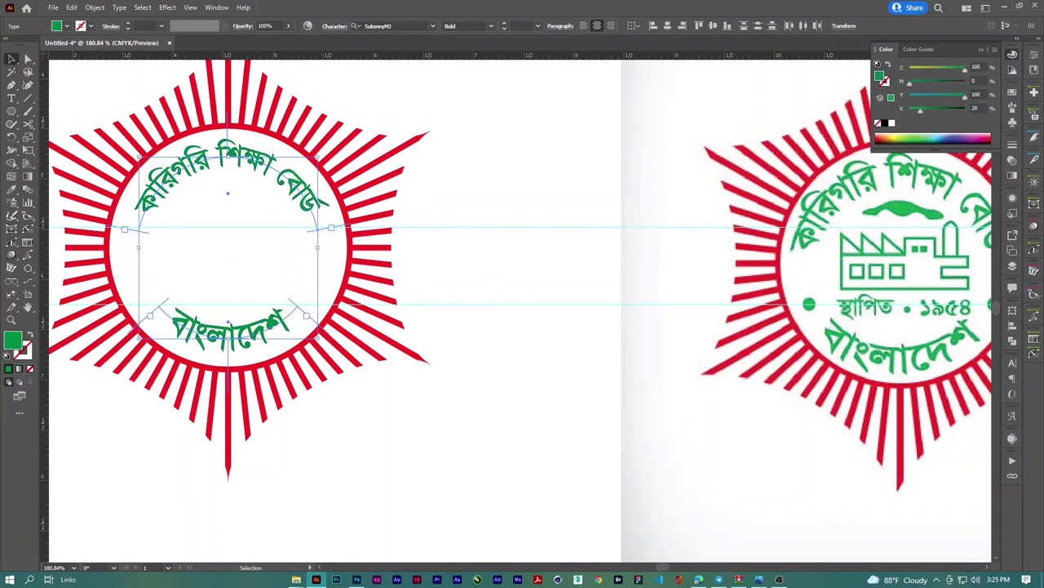
left_click(587, 258)
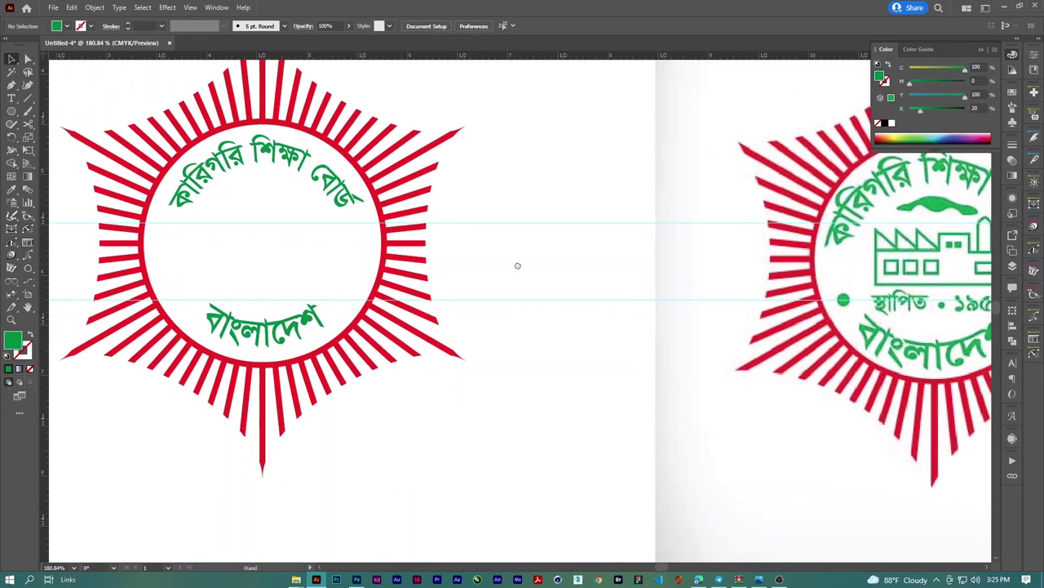
mouse_move(586, 256)
left_mouse_down()
mouse_move(496, 264)
mouse_move(537, 259)
left_mouse_up()
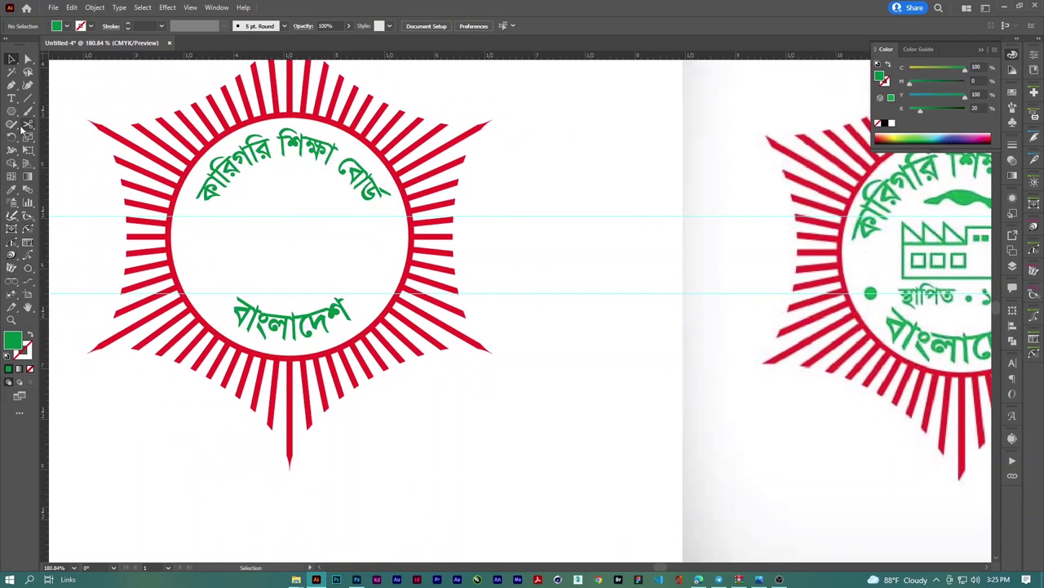
left_click_drag(12, 111, 44, 140)
- Draw a 0.141 in green dot left inside the ring and Alt-drag a copy to the right
left_click(44, 139)
left_click_drag(217, 291, 222, 297)
key("i")
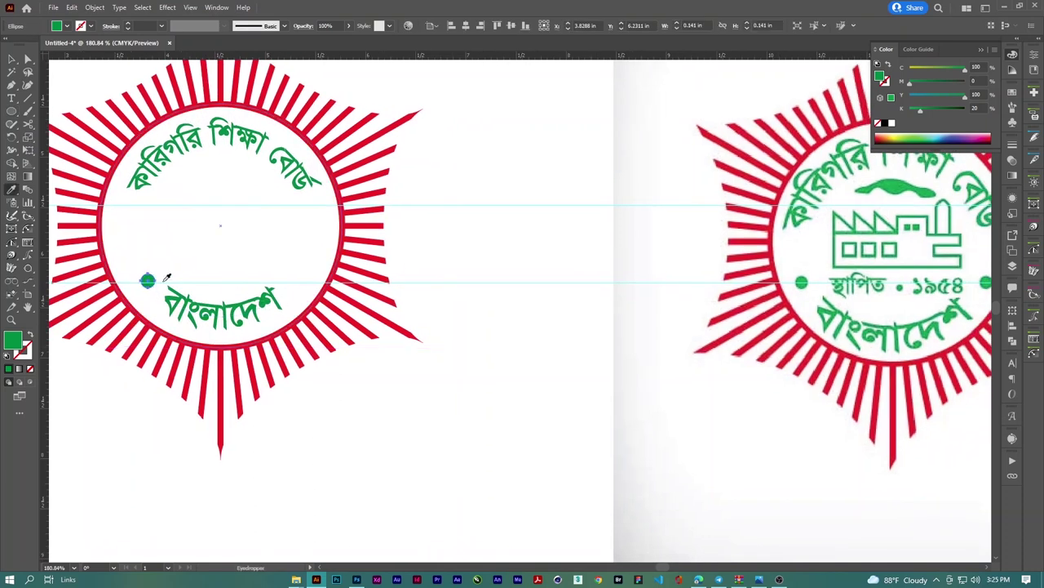
key("v")
left_click_drag(149, 281, 303, 285)
left_click_drag(147, 281, 140, 281)
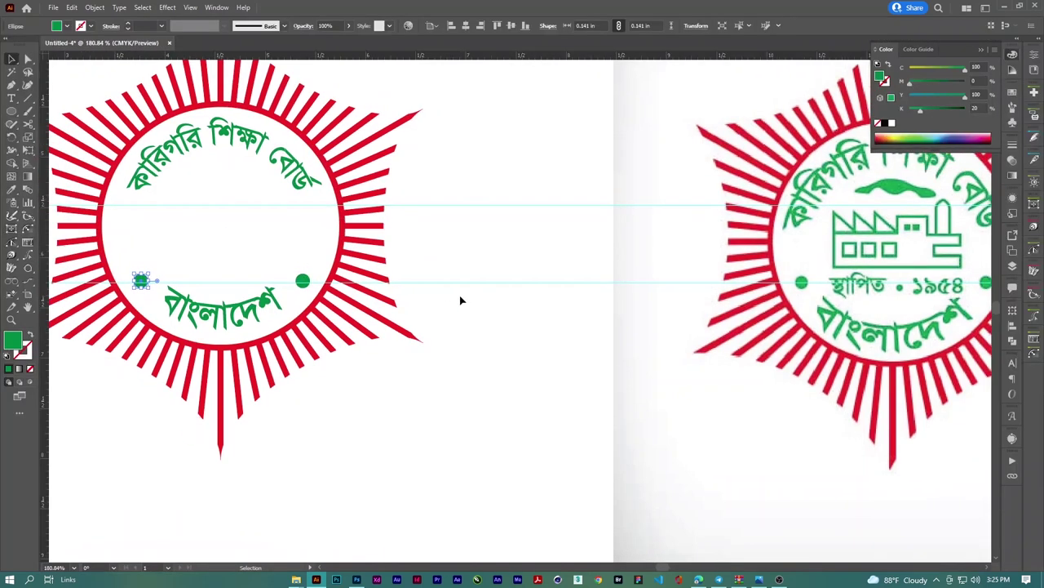
mouse_move(460, 299)
left_mouse_down()
mouse_move(524, 287)
mouse_move(508, 284)
left_mouse_up()
- Type the smaller SutonnyMJ date line স্থাপিত : ১৯৫৪ beside the emblem
key("t")
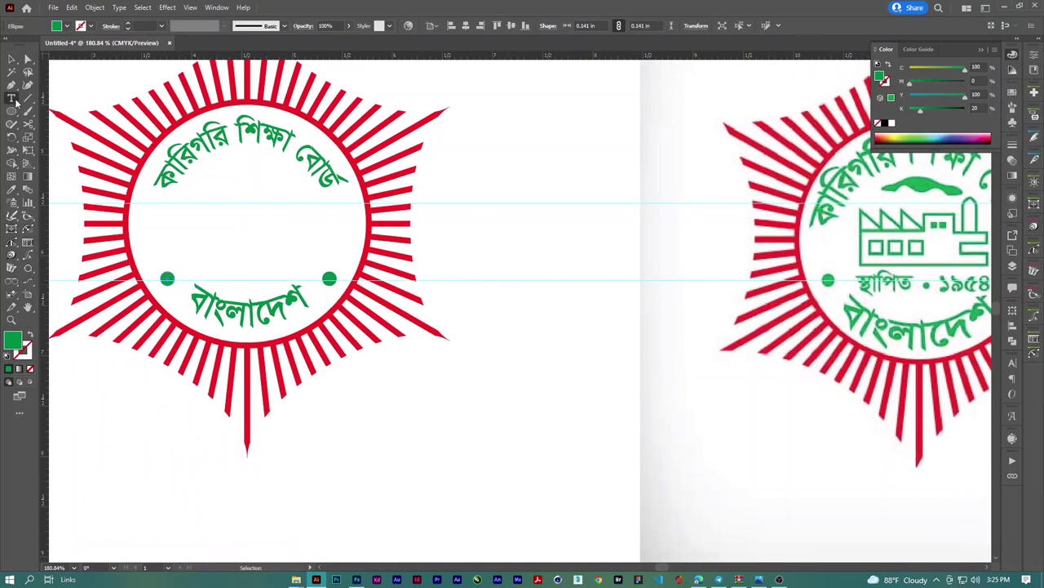
left_click(396, 243)
key("ctrl+shift+comma")
key("ctrl+shift+comma")
key("ctrl+shift+comma")
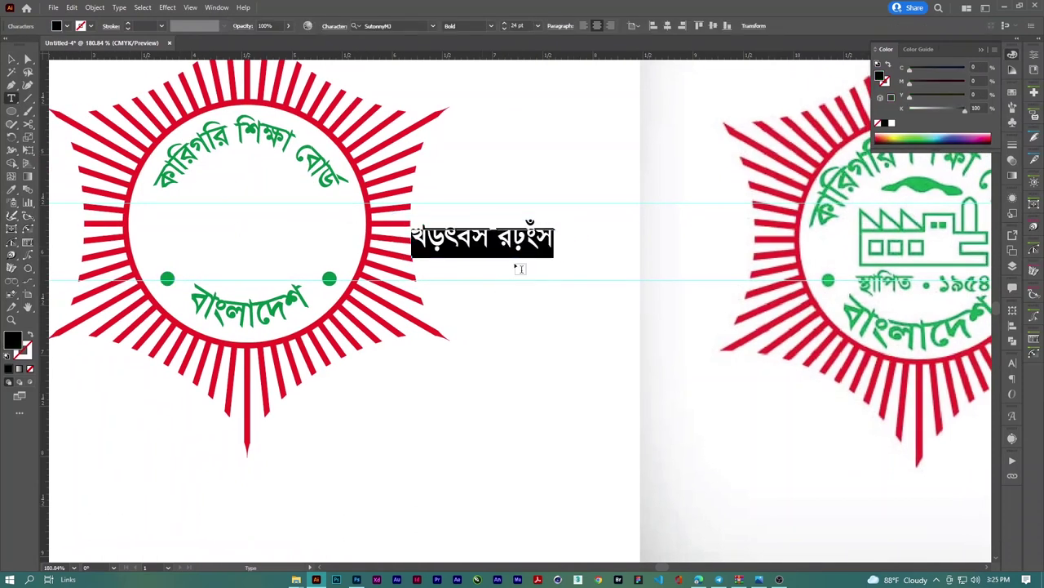
key("ctrl+shift+comma")
key("ctrl+shift+comma")
key("ctrl+shift+comma")
type("bAvL")
key("ctrl+a")
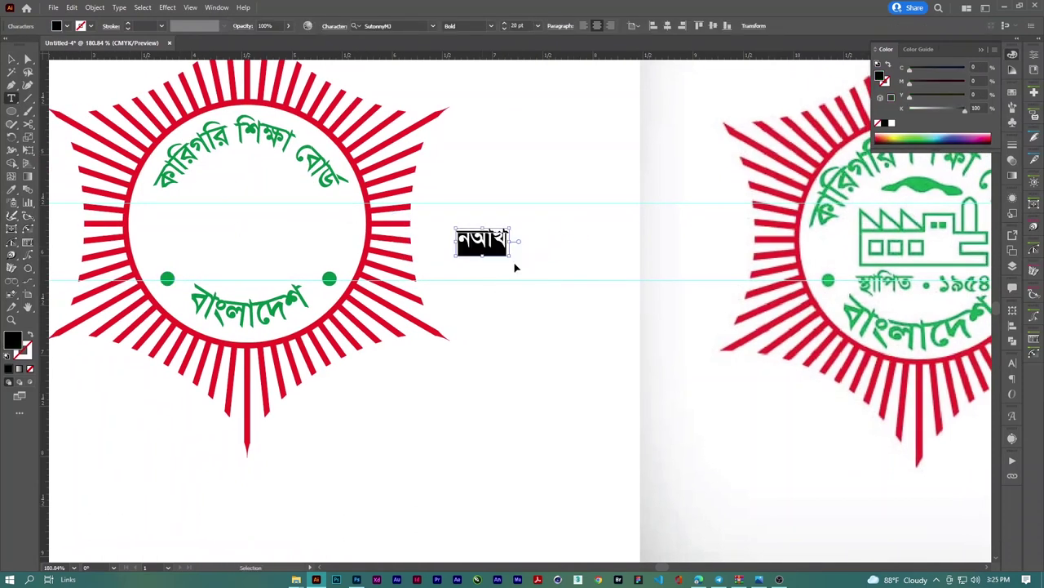
type("b")
key("BackSpace")
type("imM")
key("BackSpace")
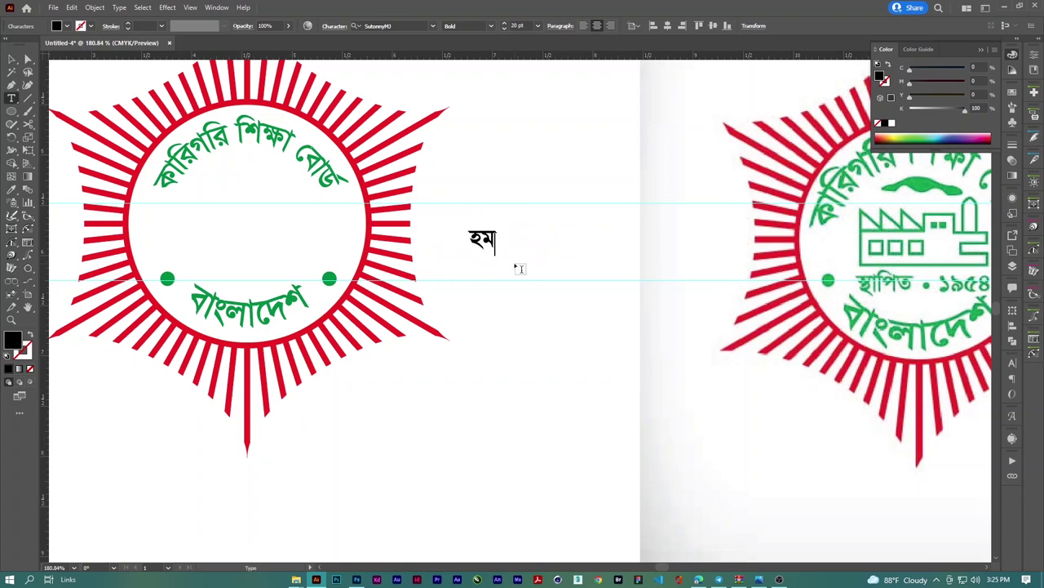
key("ctrl+a")
type("ngKfdrk")
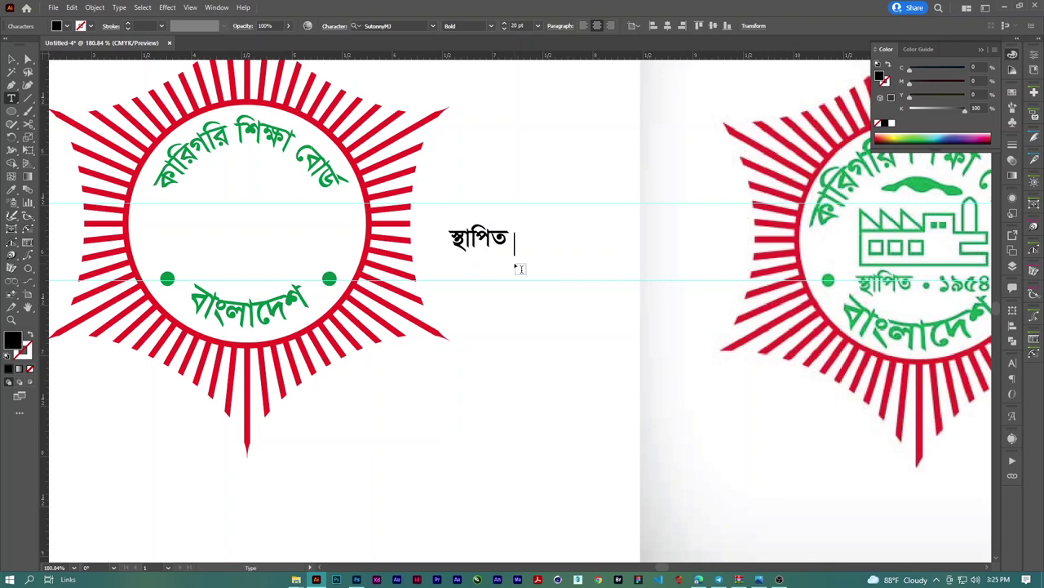
type(" ড")
key("BackSpace")
type(": ")
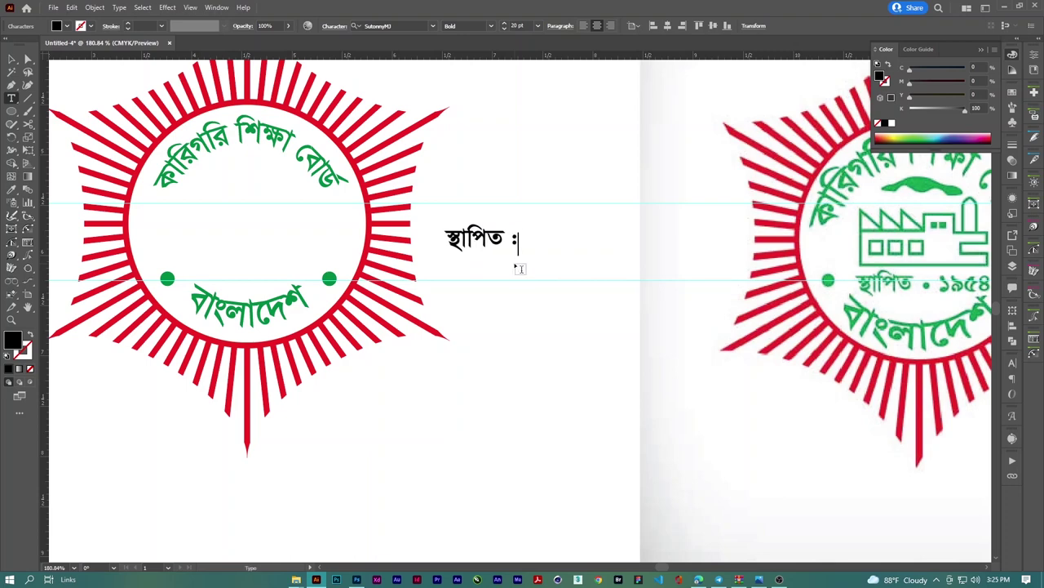
type("1954")
key("Escape")
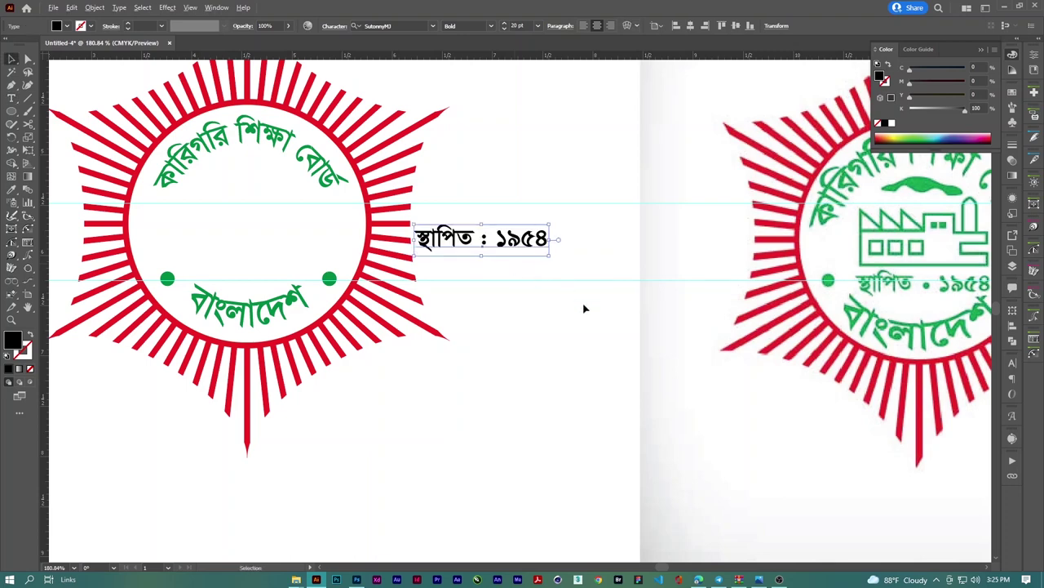
- Move the date text into the centre of the circle
mouse_move(582, 305)
left_mouse_down()
mouse_move(478, 301)
mouse_move(602, 317)
left_mouse_up()
mouse_move(571, 260)
left_mouse_down()
mouse_move(341, 286)
mouse_move(369, 281)
mouse_move(359, 270)
left_mouse_up()
key("ctrl+shift+a")
- Give the date text the dots' green colour and enlarge it slightly
key("n")
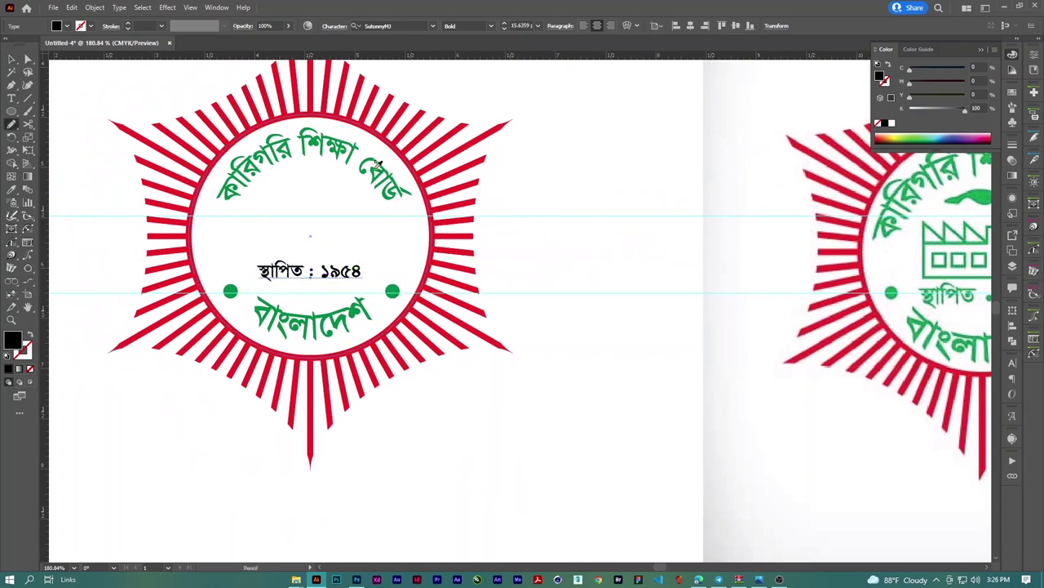
key("i")
left_click(378, 164)
key("ctrl+z")
left_click(395, 291)
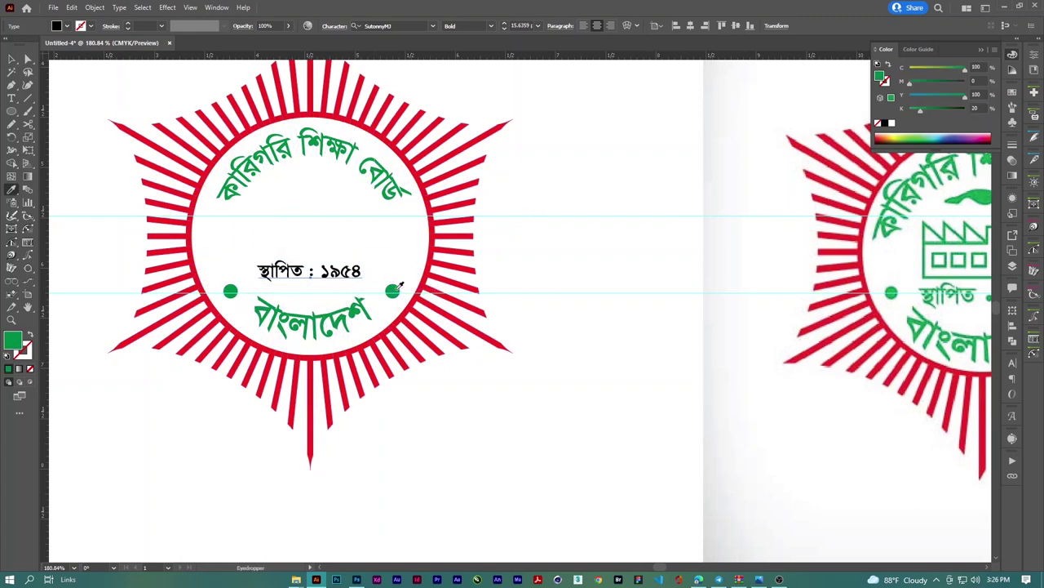
key("v")
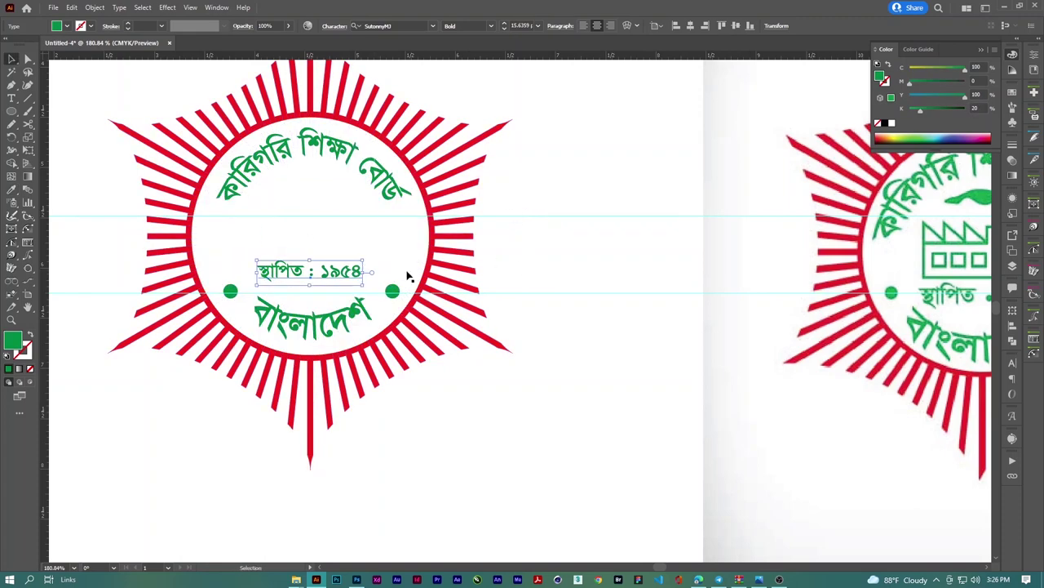
mouse_move(363, 283)
left_mouse_down()
mouse_move(298, 215)
mouse_move(289, 231)
left_mouse_up()
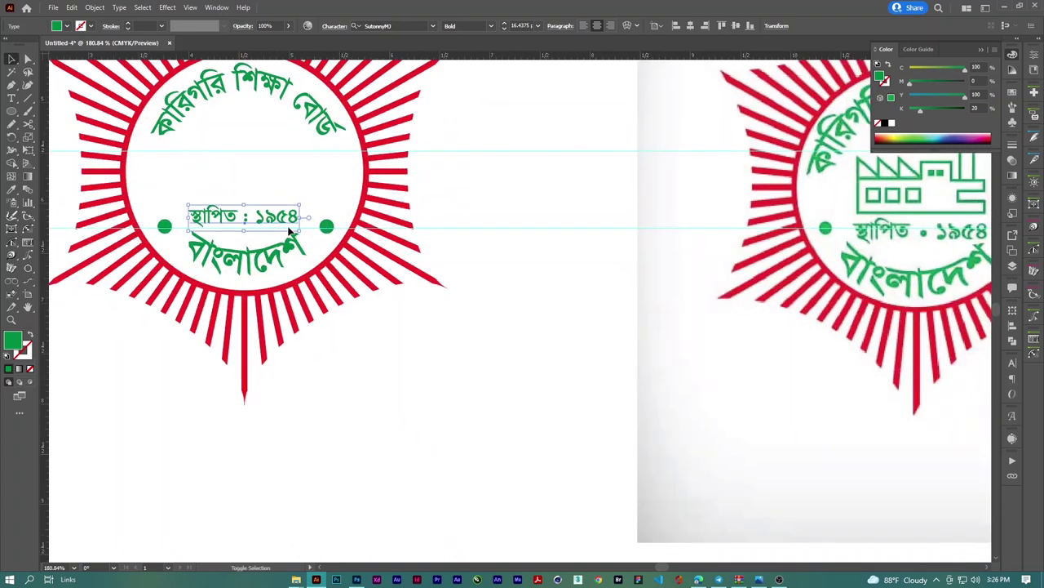
- Raise both green dots level with the date line and nudge the text down
scroll(496, 263, "up", 5)
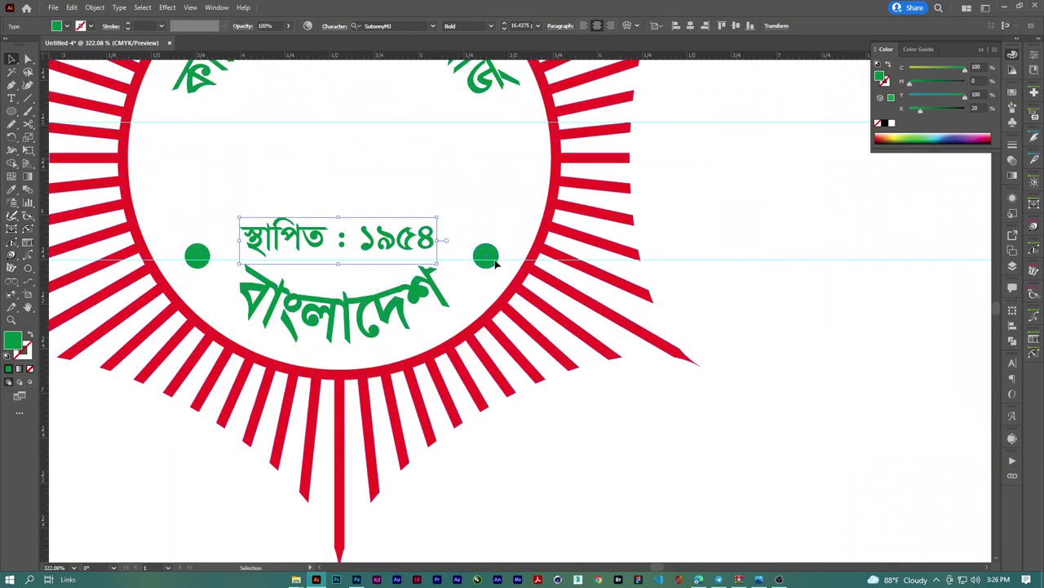
left_click(486, 257)
left_click(197, 256, "shift")
left_click_drag(486, 256, 494, 251)
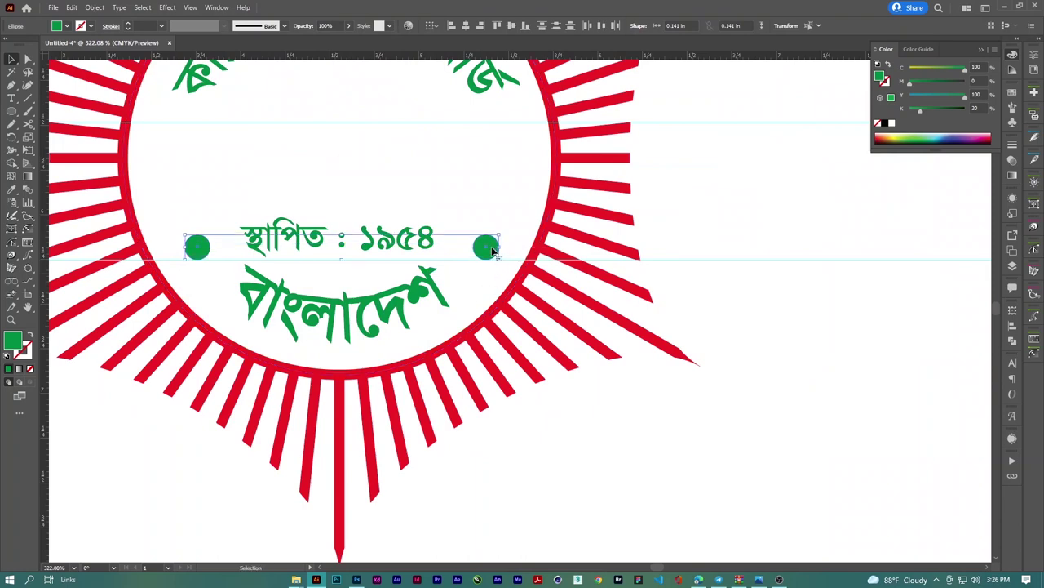
scroll(425, 287, "up", 1)
scroll(417, 282, "up", 4)
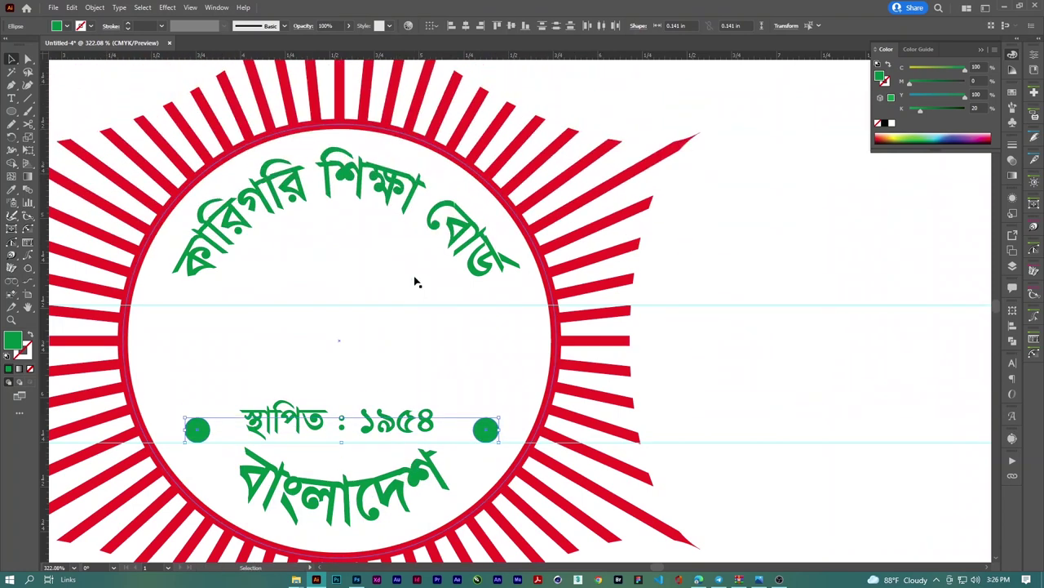
scroll(415, 282, "down", 2)
scroll(414, 282, "down", 2)
left_click_drag(404, 277, 406, 284)
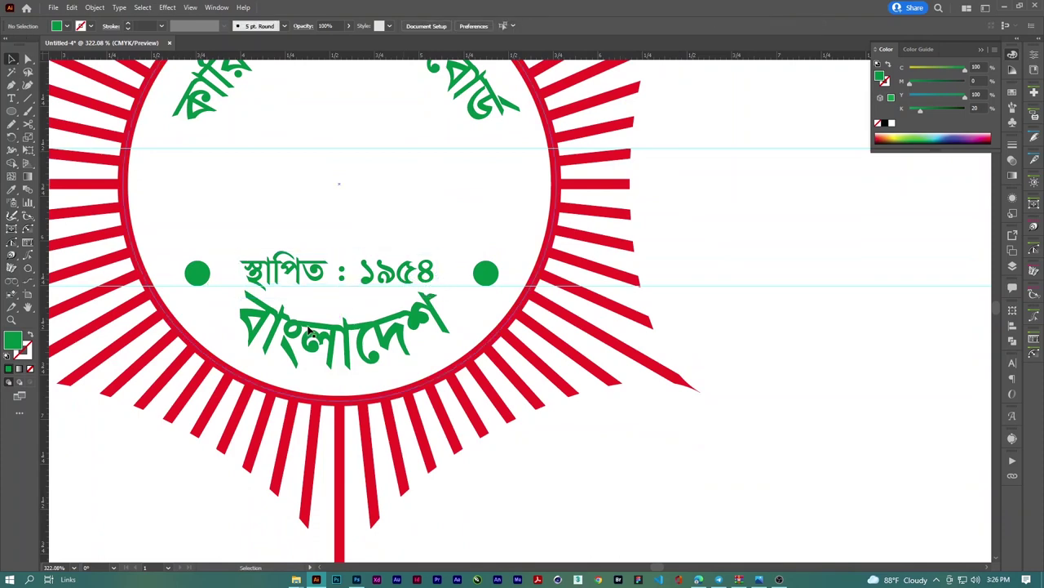
left_click(338, 180)
left_click(377, 278)
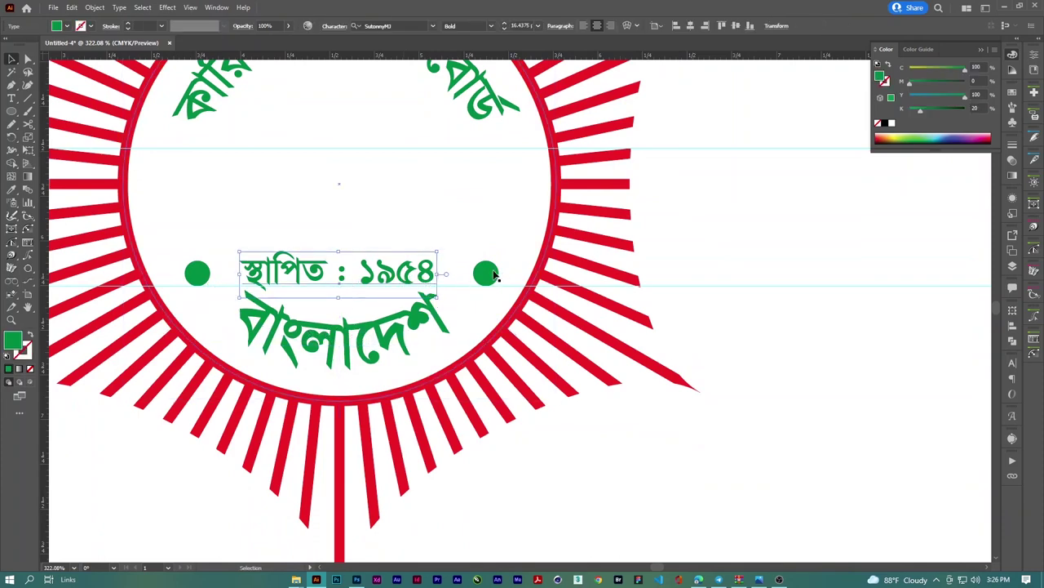
left_click(486, 274)
left_click_drag(486, 275, 487, 276)
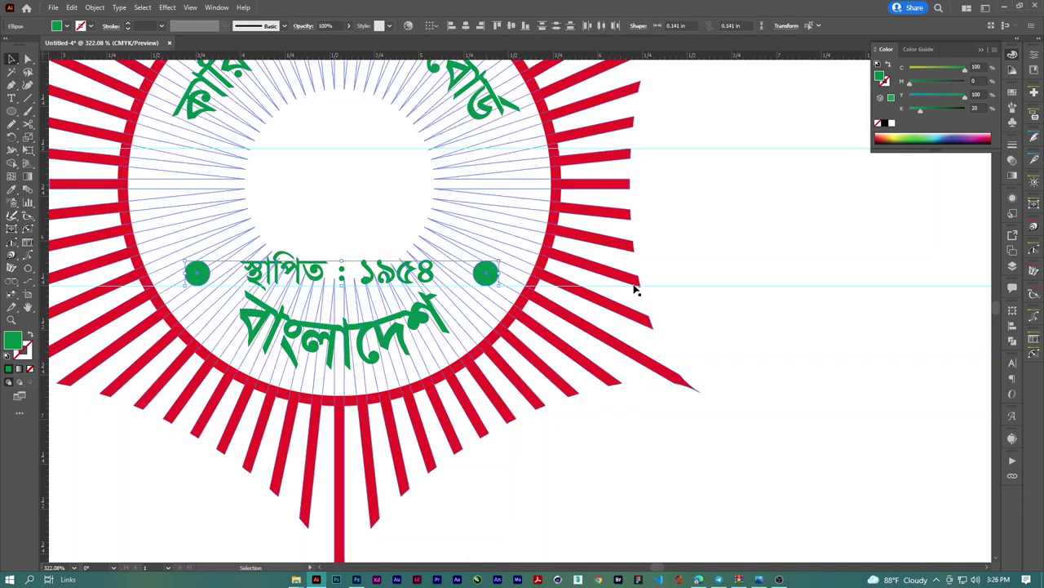
- Shrink the right green dot beside the date line using the Scale options
left_click(462, 291)
left_click(486, 274)
key("y")
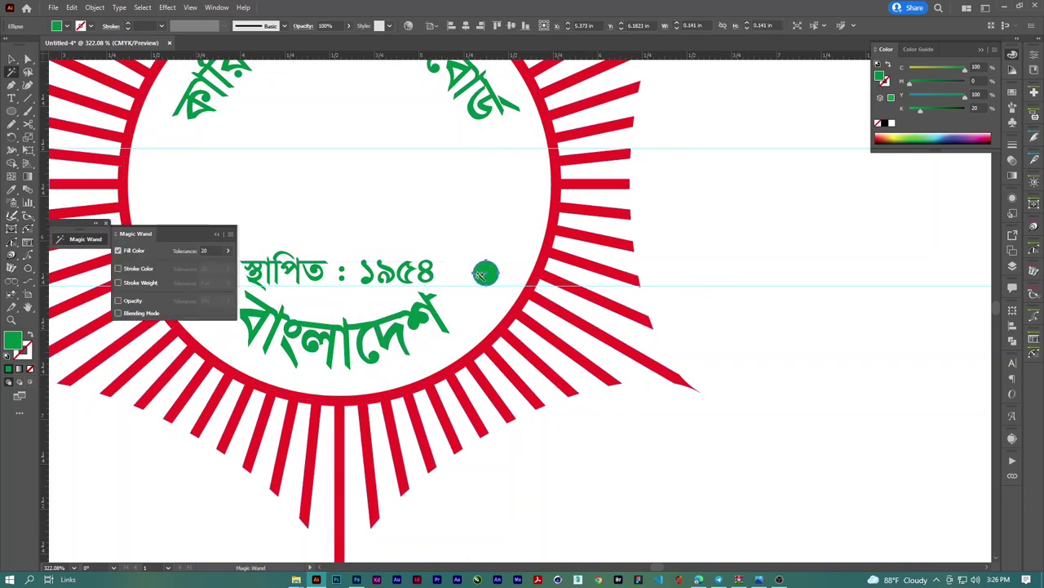
left_click(216, 235)
left_click(105, 223)
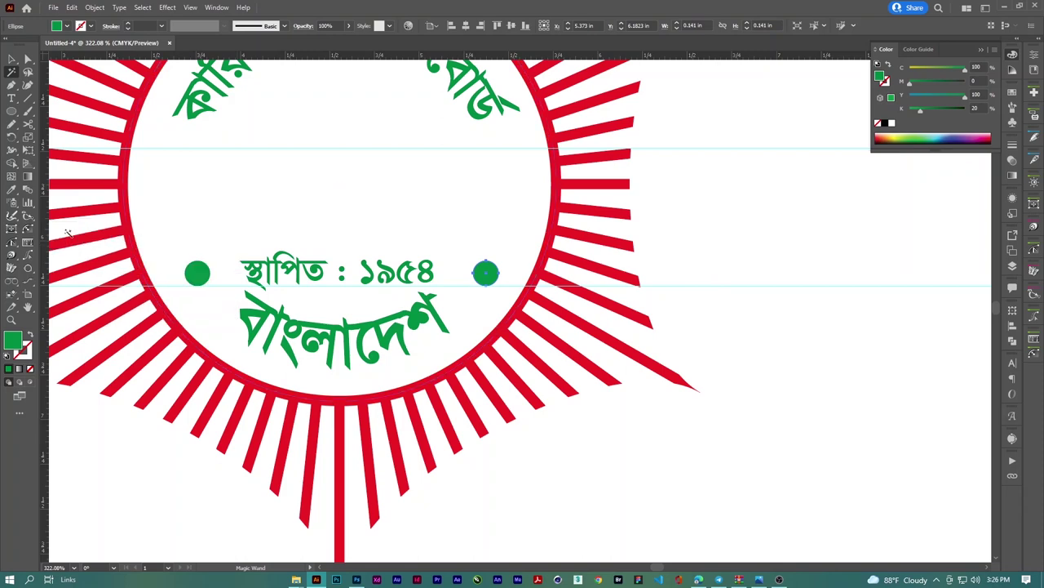
key("s")
key("Return")
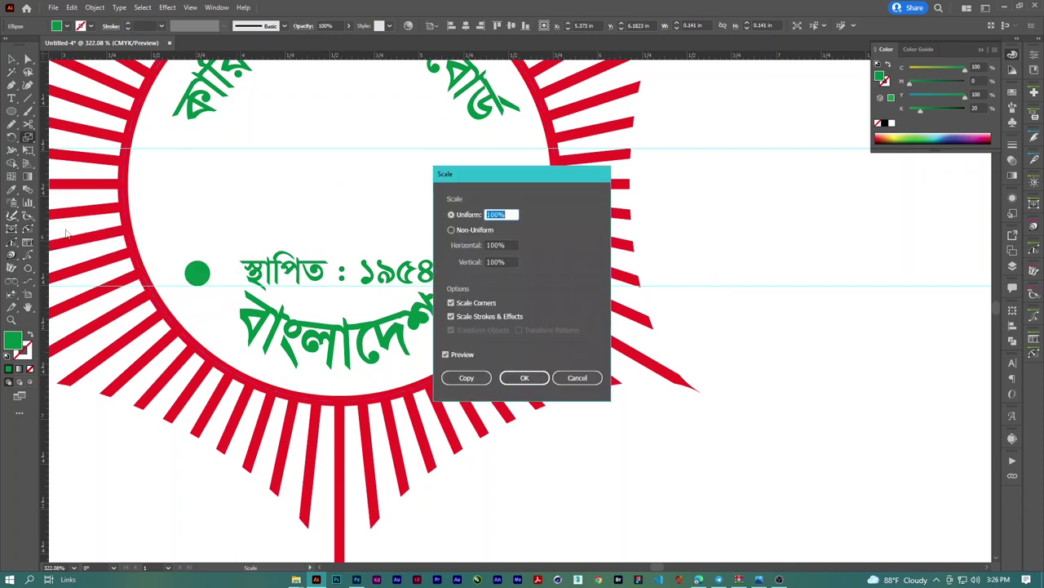
key("Return")
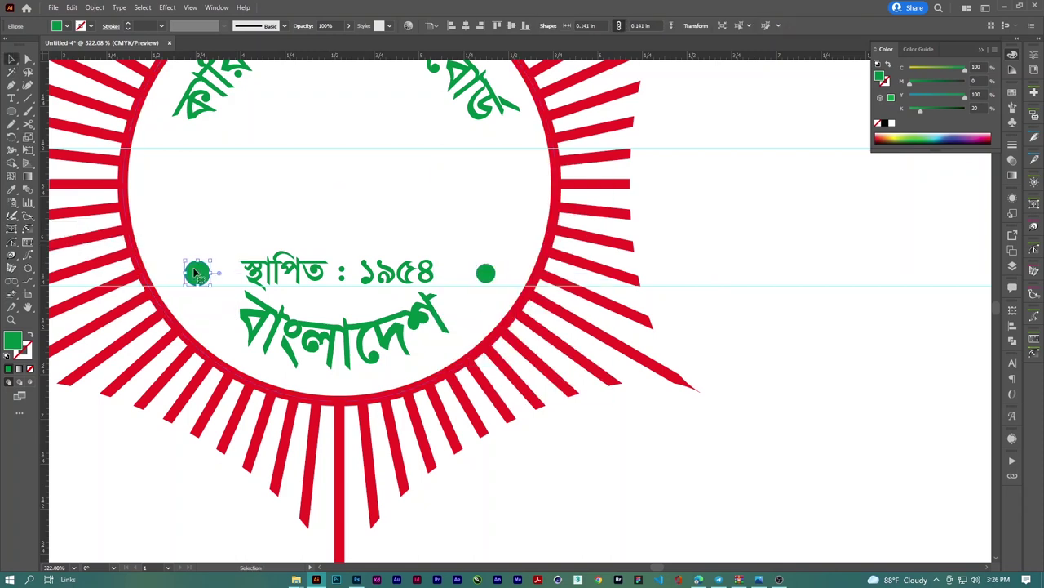
- Shrink the left green dot by the same amount and view the emblem without panels
left_click(196, 273)
key("v")
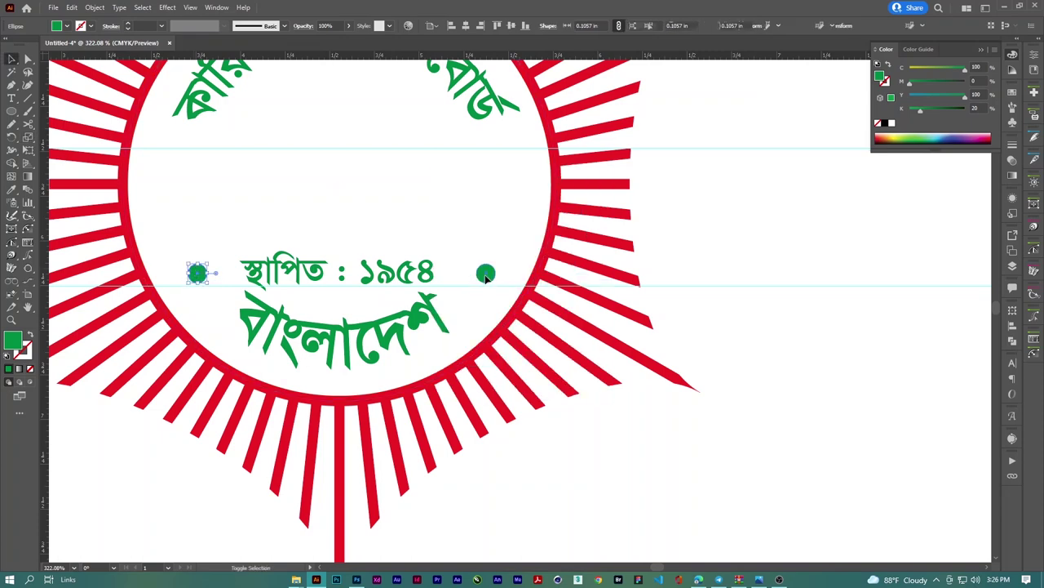
left_click(488, 273, "shift")
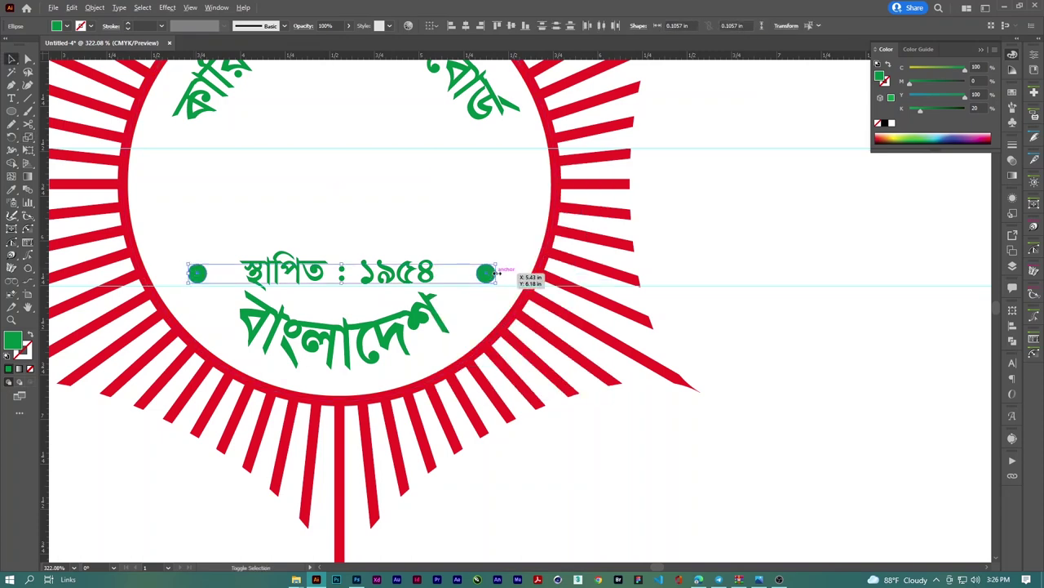
left_click(749, 300)
scroll(571, 294, "down", 3)
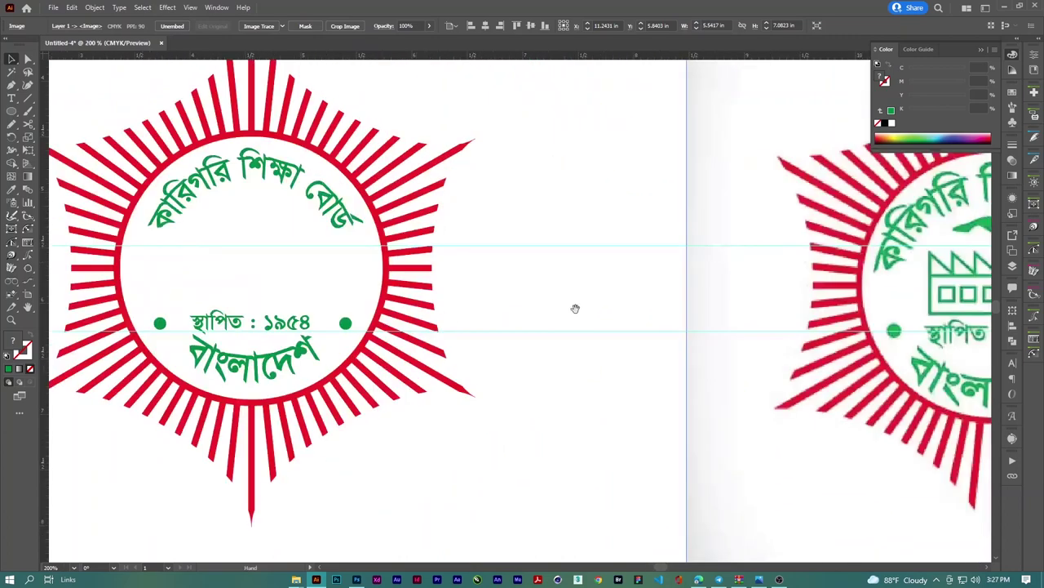
scroll(408, 294, "right", 2)
scroll(523, 304, "down", 2)
scroll(554, 270, "left", 2)
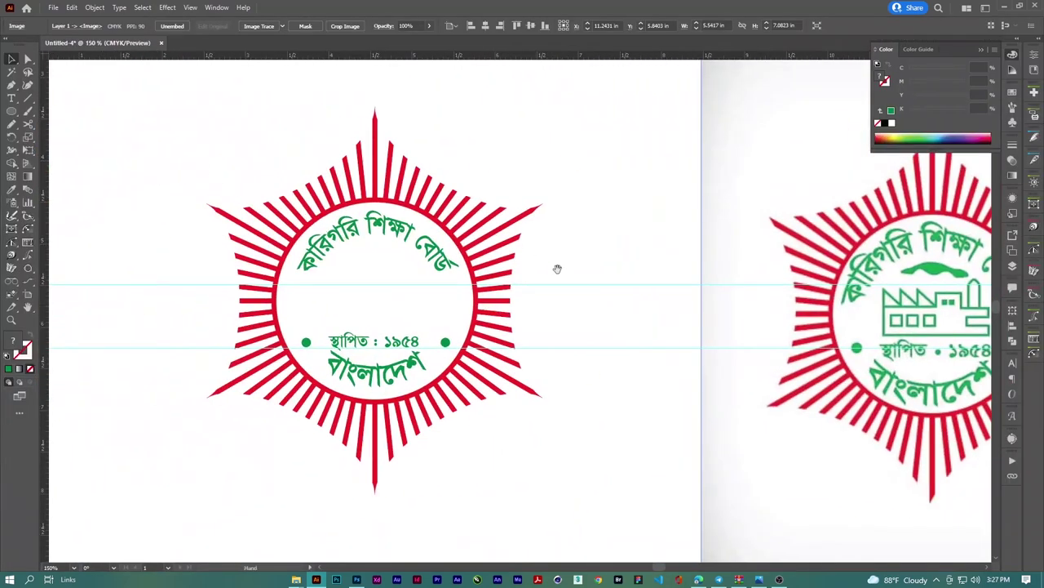
scroll(511, 275, "right", 2)
key("Tab")
scroll(503, 305, "left", 1)
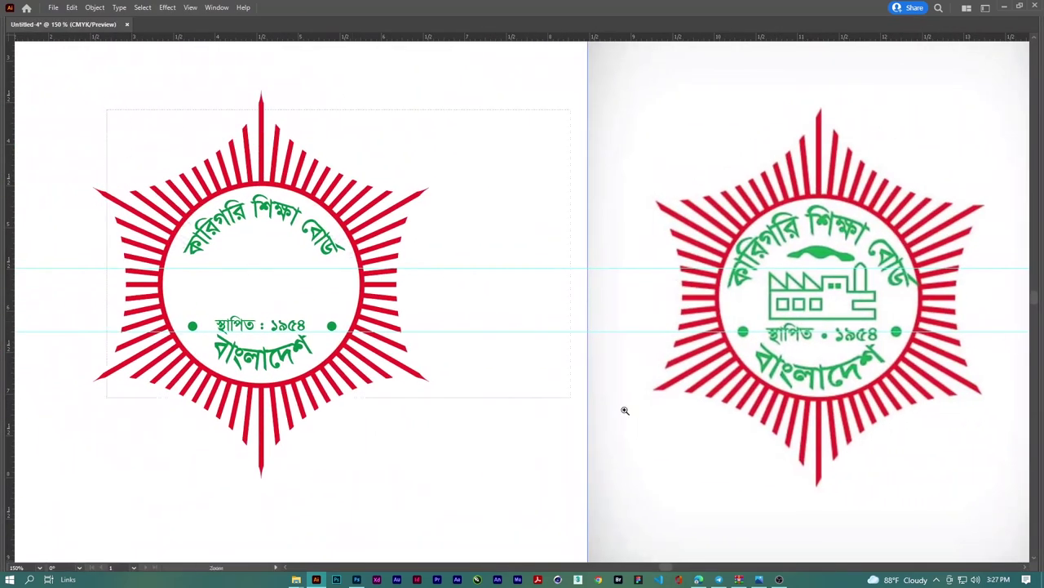
scroll(625, 412, "up", 1)
left_click_drag(795, 444, 775, 426)
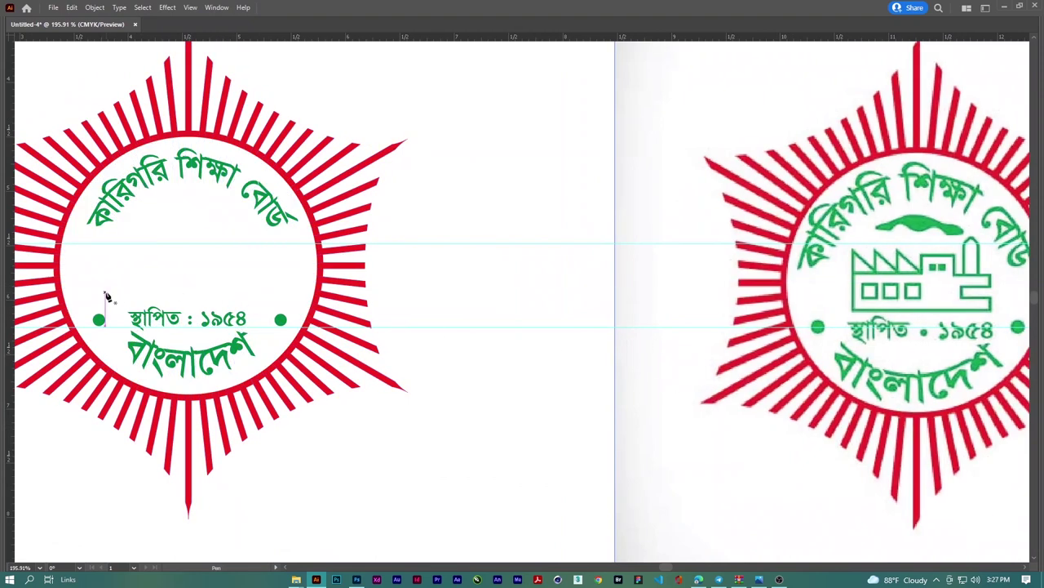
- Pen-draw the factory's left wall and its sawtooth roof peaks and valleys
mouse_move(124, 292)
left_mouse_down()
mouse_move(128, 232)
mouse_move(124, 299)
mouse_move(141, 247)
left_mouse_up()
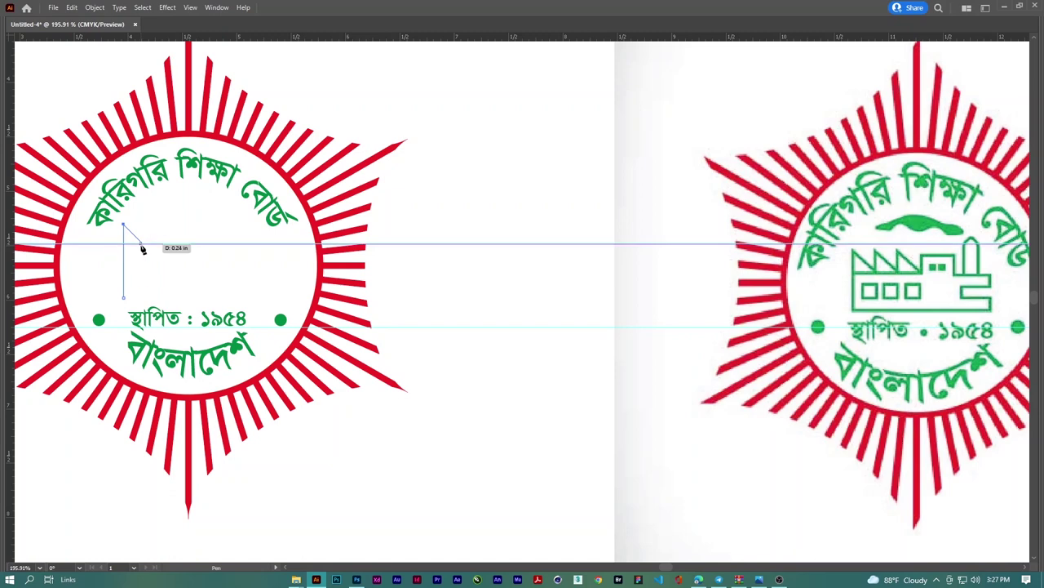
left_click_drag(142, 227, 155, 239)
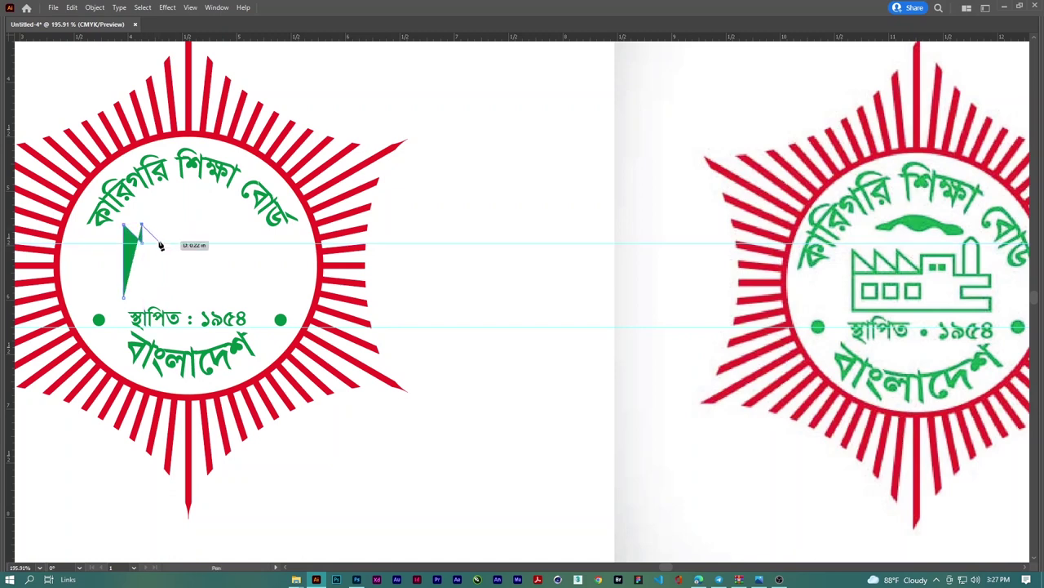
left_click(151, 241)
left_click_drag(160, 223, 171, 235)
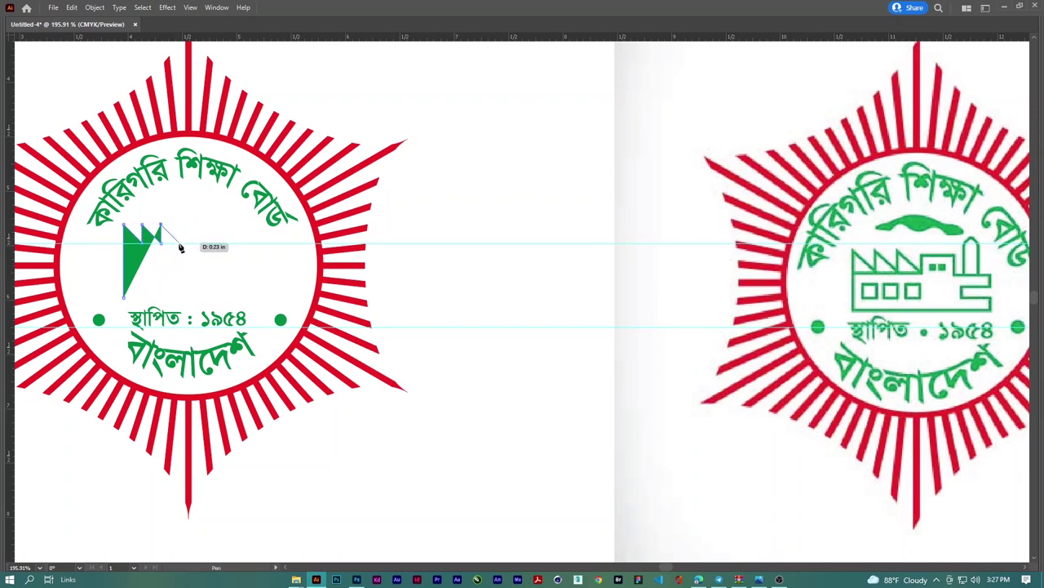
left_click(180, 241)
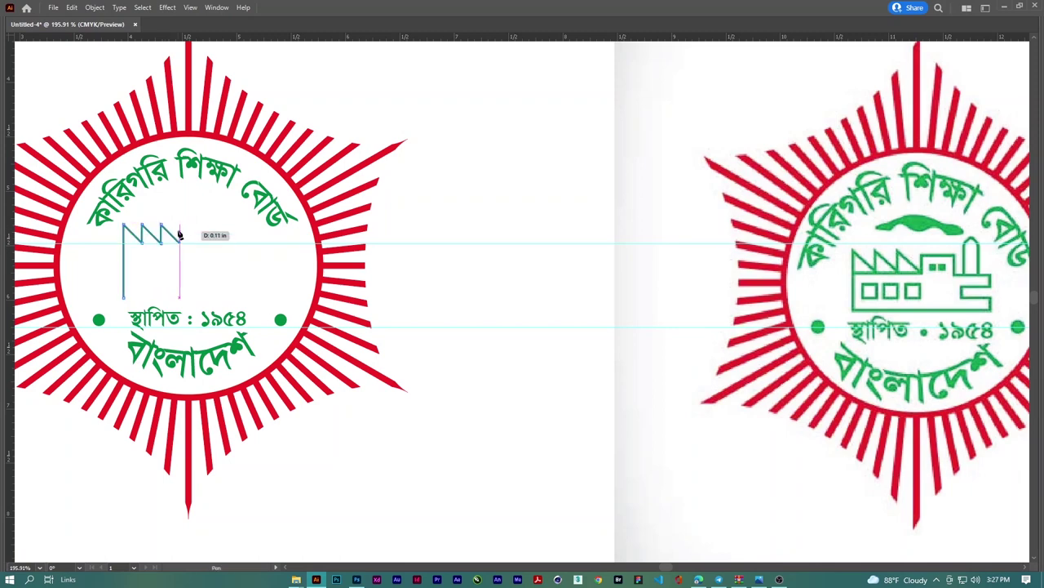
left_click(179, 223)
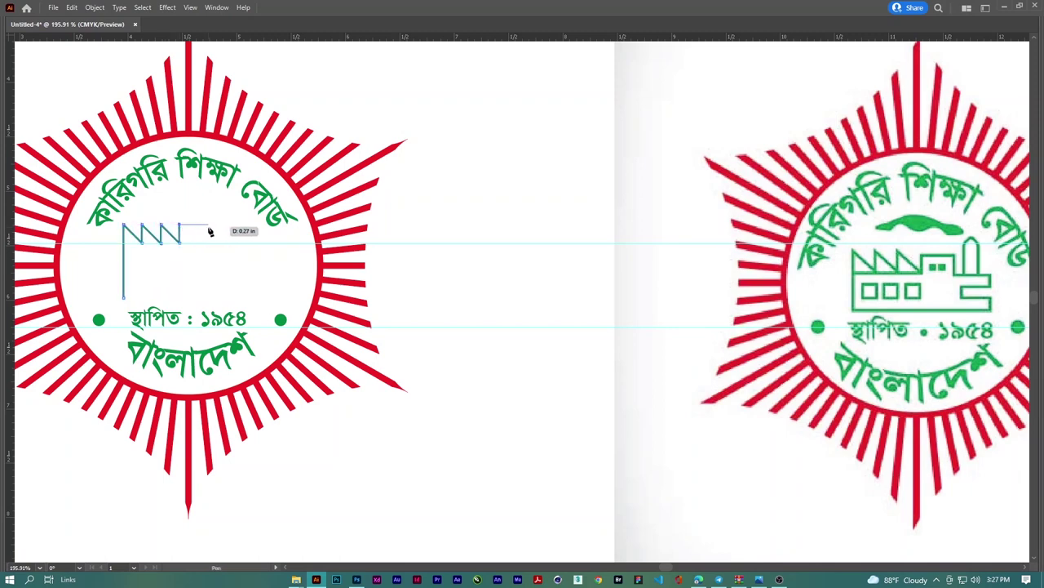
- Trace the stepped right side and close the outline back at its starting point
left_click(209, 225)
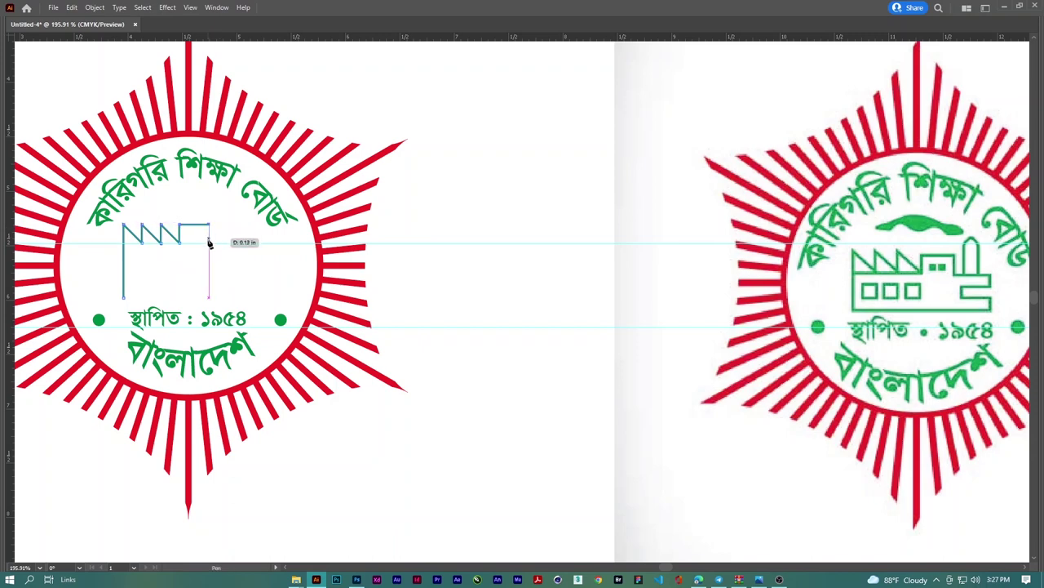
left_click(209, 243)
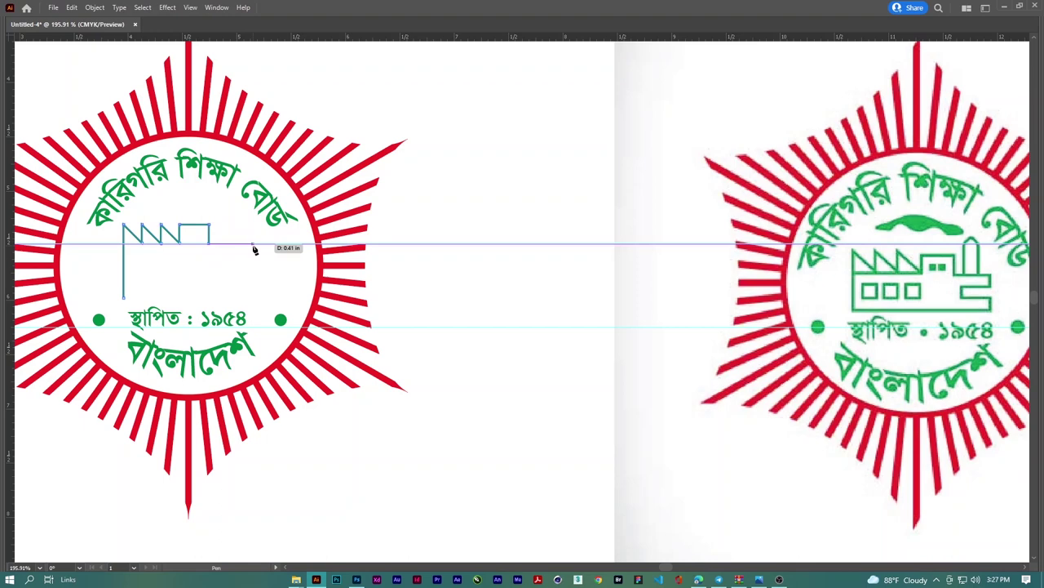
left_click(253, 244)
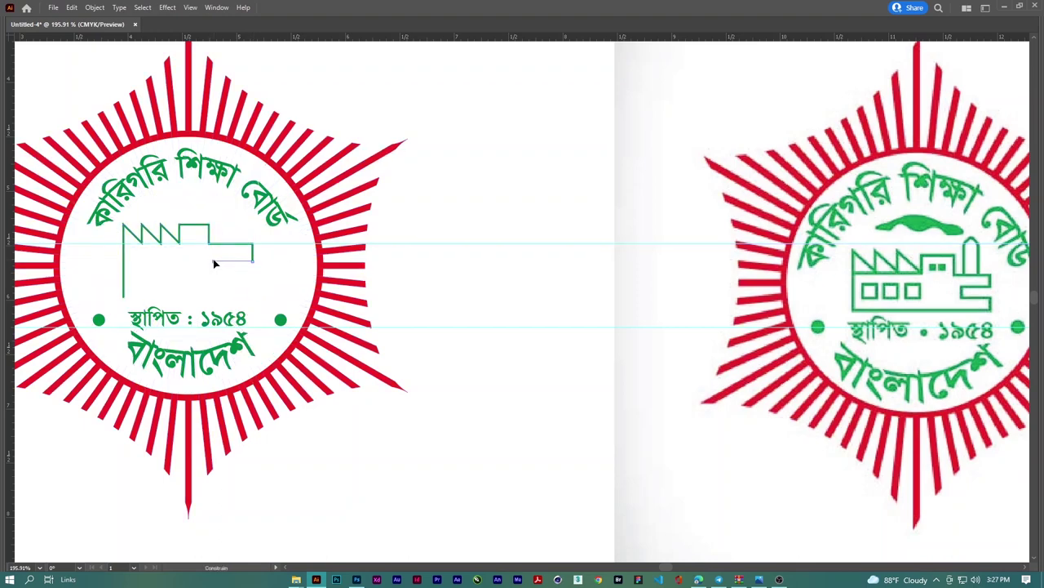
left_click(214, 263)
left_click(253, 274)
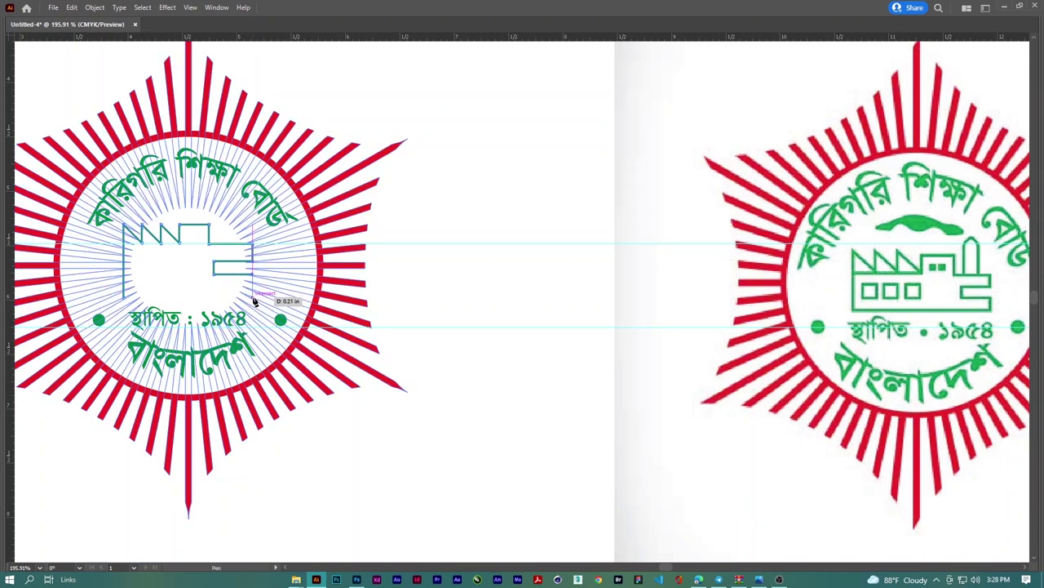
left_click(252, 298)
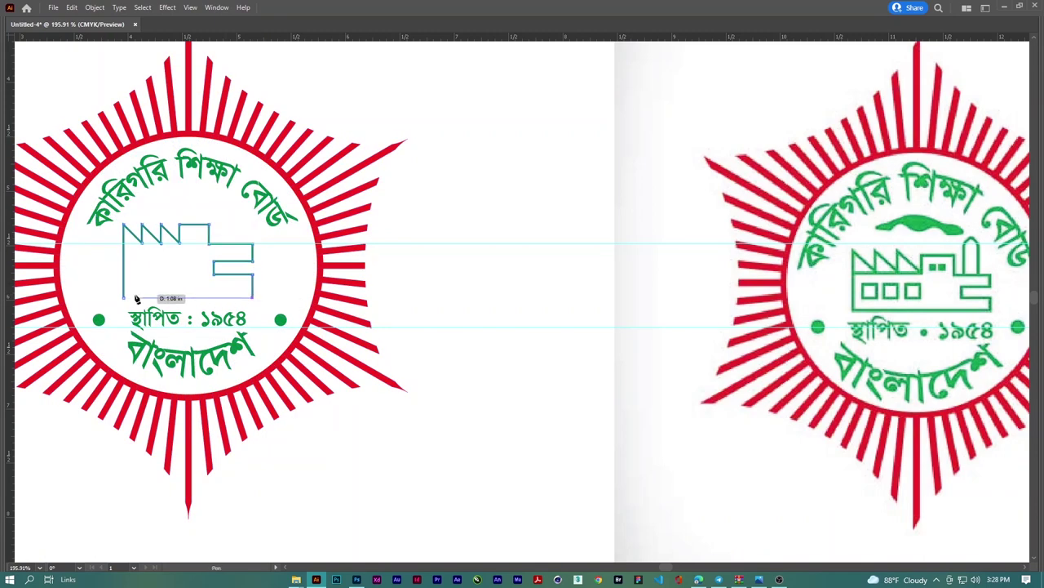
left_click(122, 298)
- Nudge the factory outline's right-side corner slightly downward
scroll(410, 281, "right", 2)
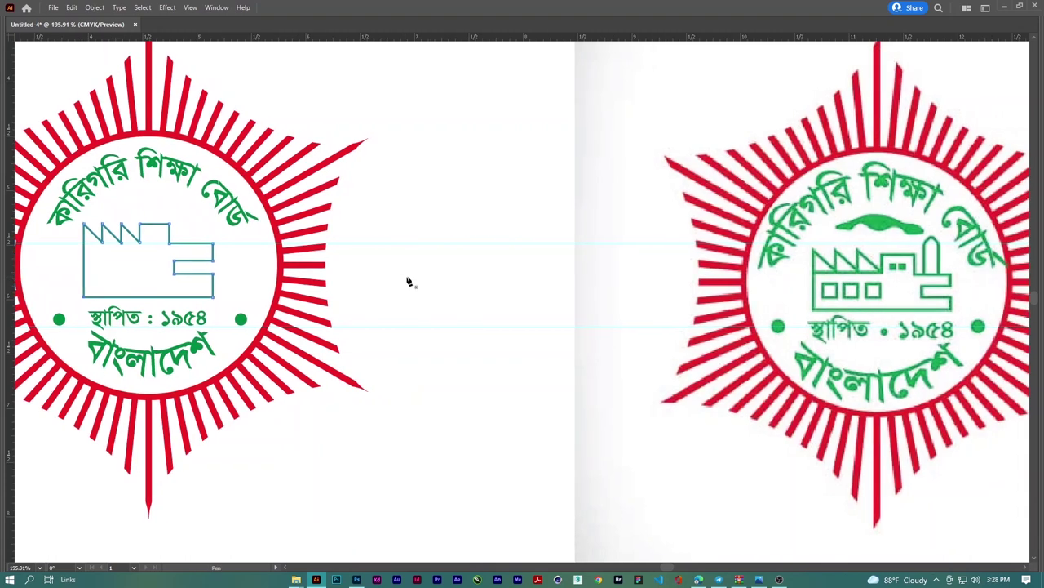
left_click_drag(213, 278, 214, 281)
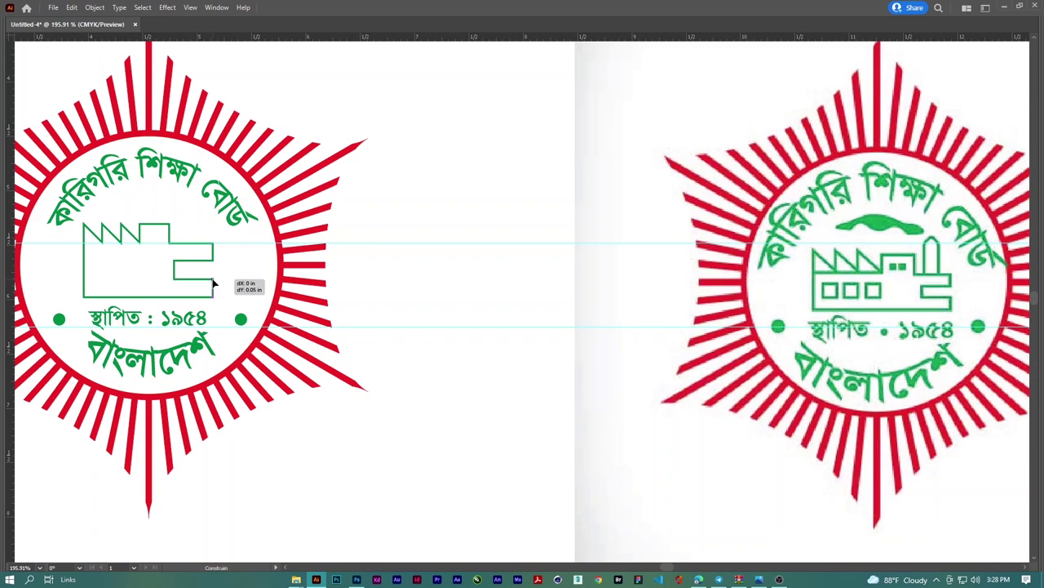
left_click_drag(214, 283, 214, 284)
scroll(431, 288, "left", 2)
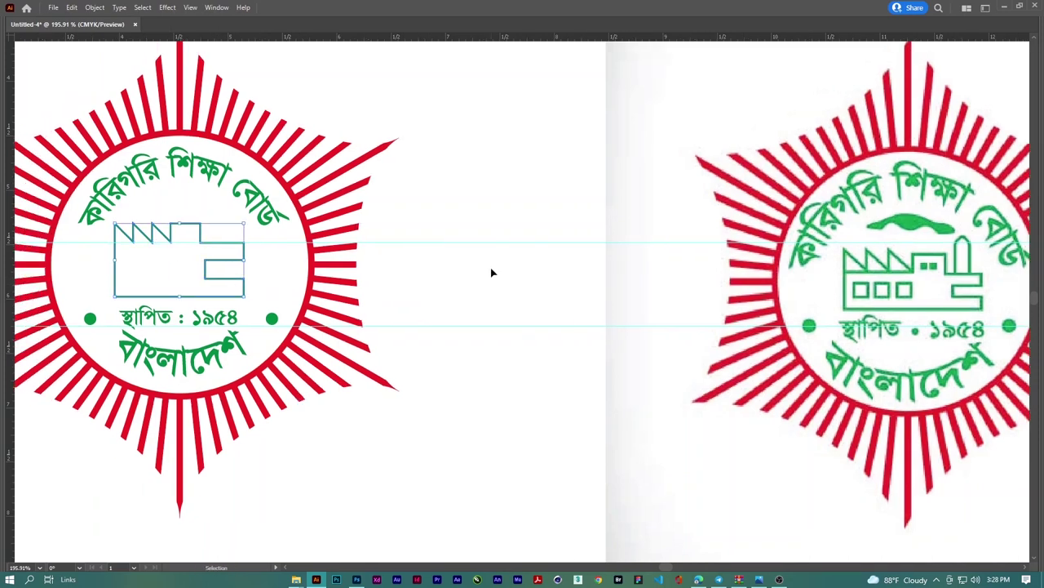
- Set the factory outline's stroke weight to 2 pt
key("Tab")
left_click(1012, 147)
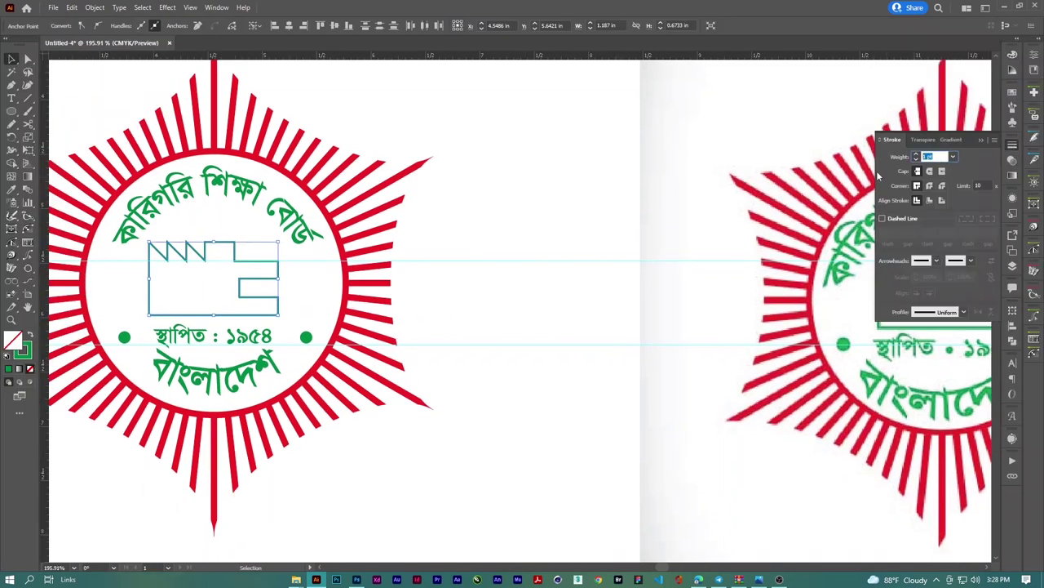
type("2")
key("Return")
key("Tab")
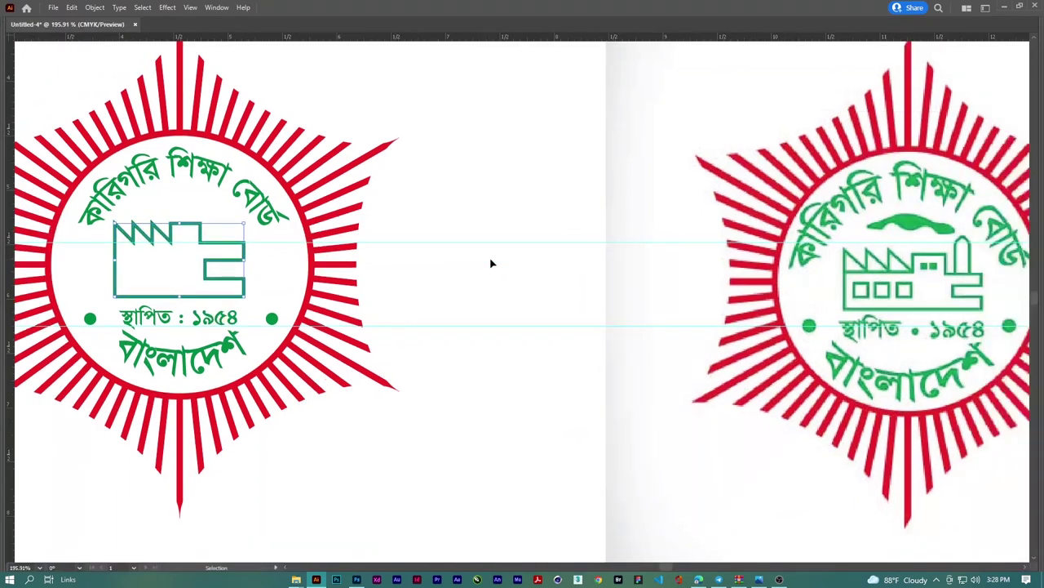
mouse_move(490, 261)
left_mouse_down()
mouse_move(548, 292)
mouse_move(501, 299)
mouse_move(536, 303)
left_mouse_up()
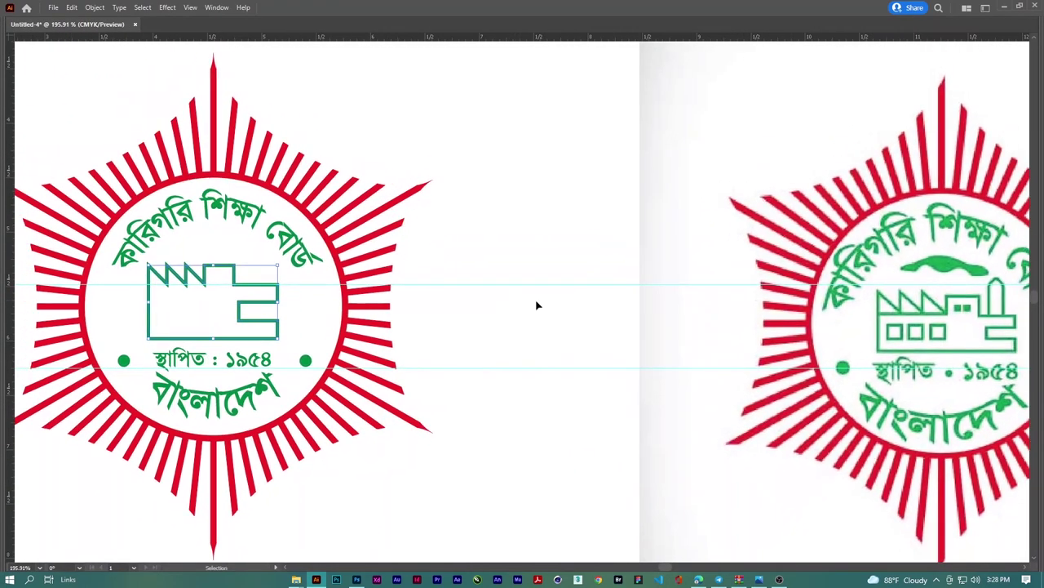
- Color the outline the emblem's green and duplicate the small square as a second window
key("ctrl+F10")
key("Tab")
key("Tab")
left_click(213, 383)
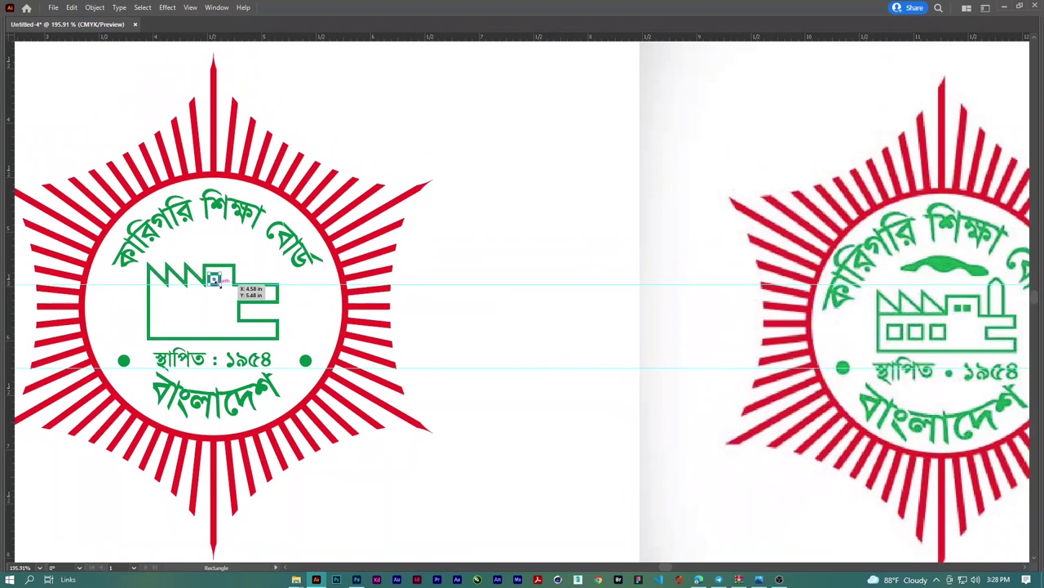
scroll(323, 337, "up", 5)
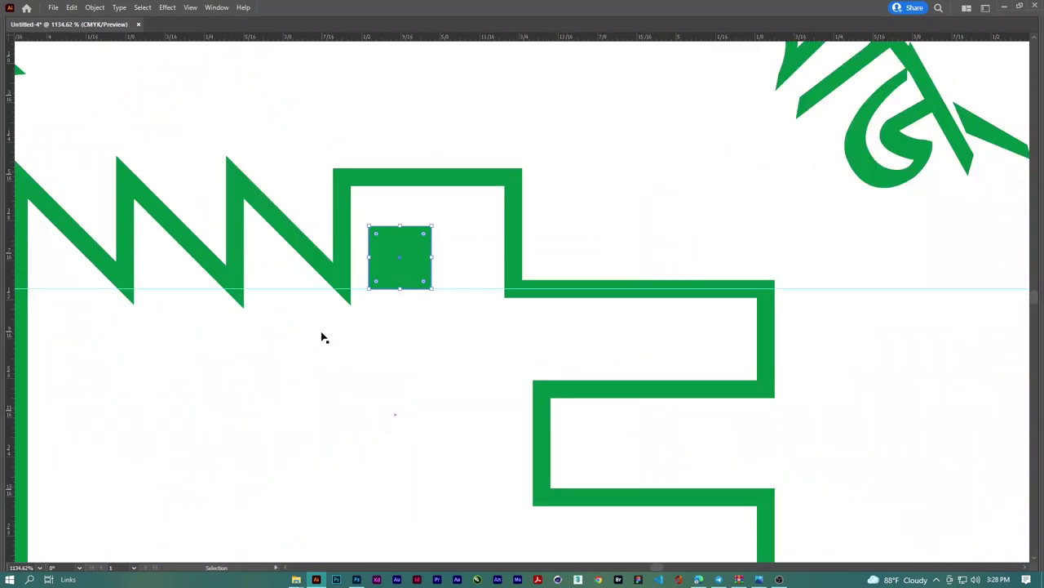
mouse_move(432, 289)
left_mouse_down()
mouse_move(400, 249)
mouse_move(468, 253)
left_mouse_up()
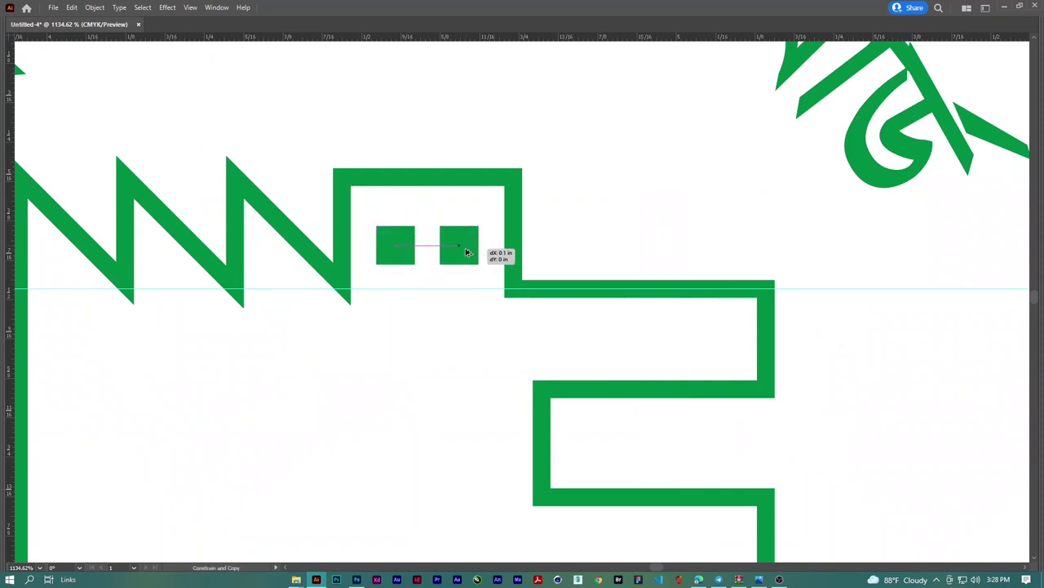
scroll(530, 276, "down", 3)
scroll(431, 299, "down", 2)
scroll(269, 280, "down", 2)
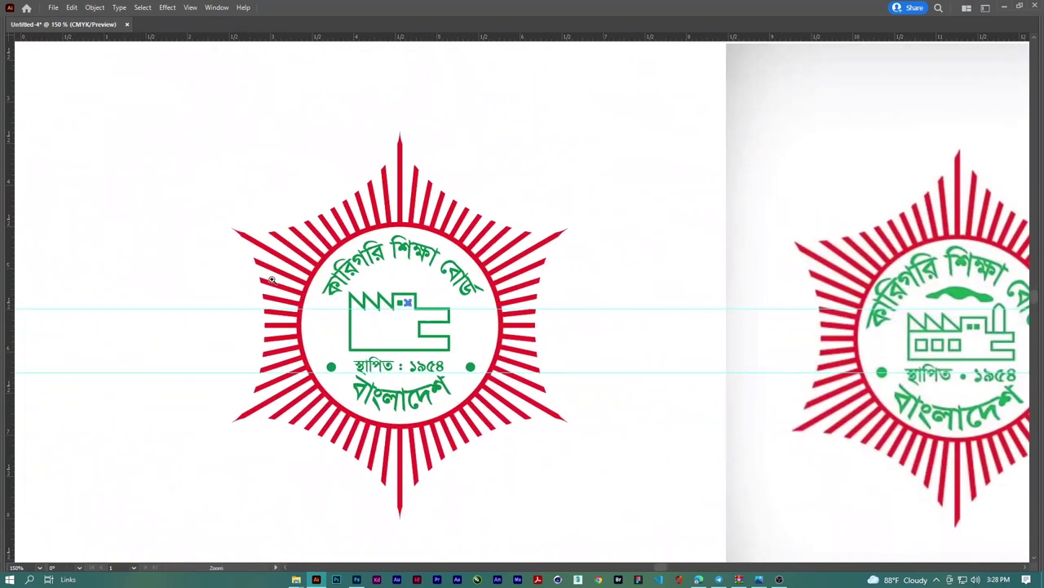
left_click_drag(133, 158, 601, 427)
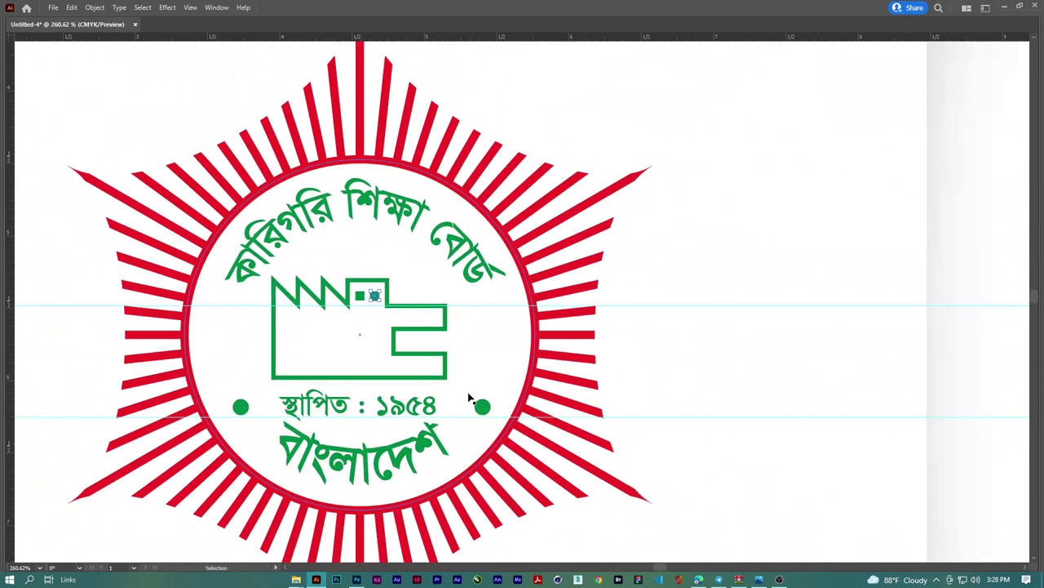
key("q")
key("Tab")
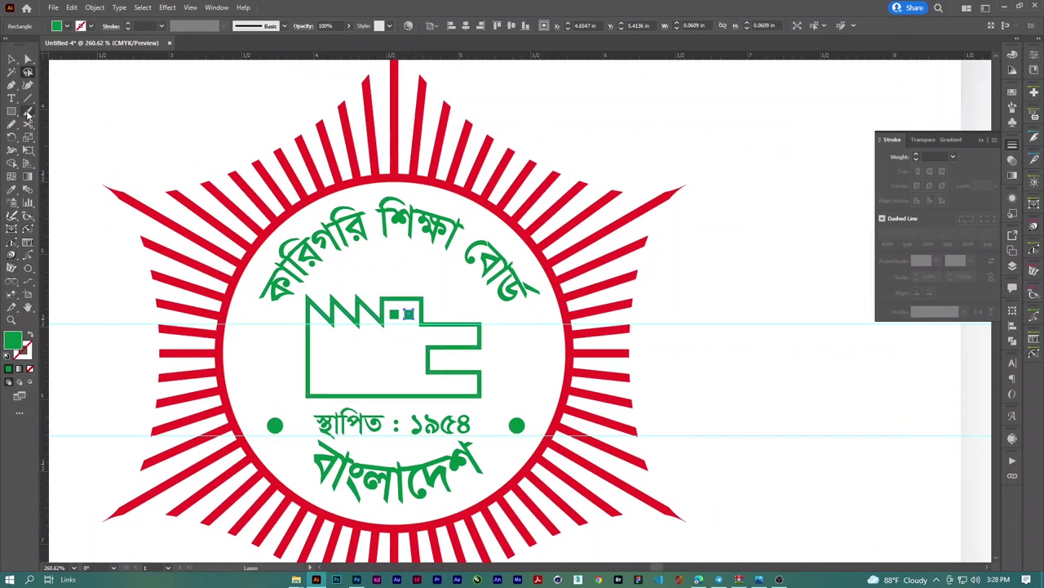
- Draw a small square window inside the factory body and swap its fill and stroke
key("m")
left_click_drag(414, 346, 389, 371)
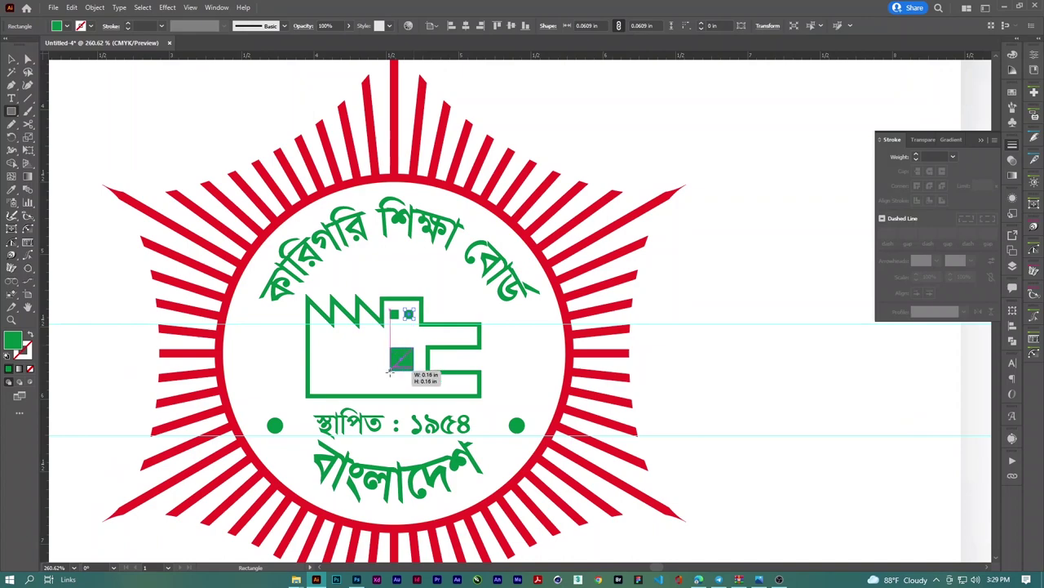
scroll(523, 340, "down", 5)
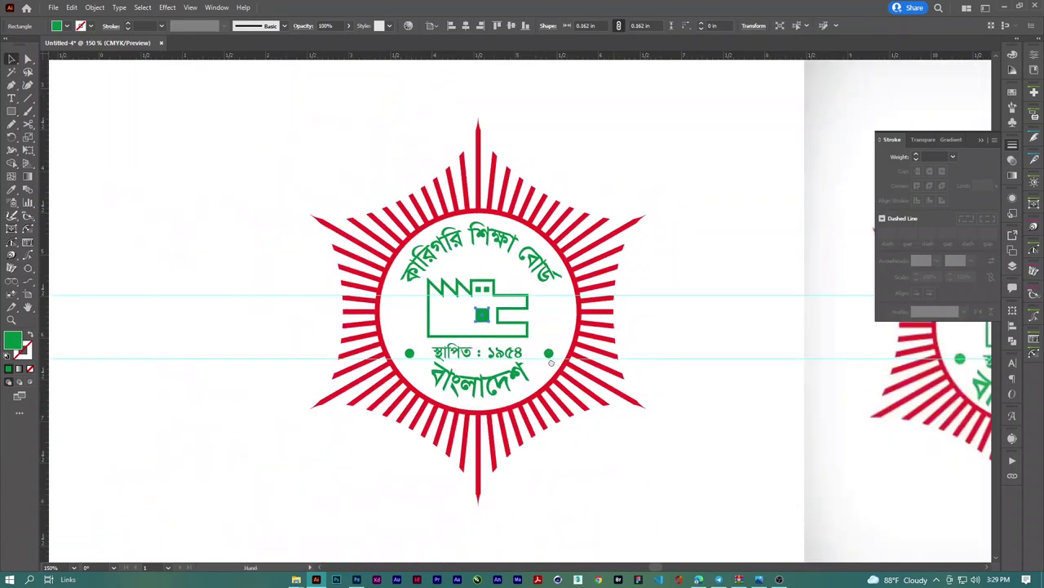
scroll(390, 350, "up", 3)
left_click_drag(389, 350, 394, 360)
scroll(395, 360, "up", 5)
scroll(392, 375, "up", 2)
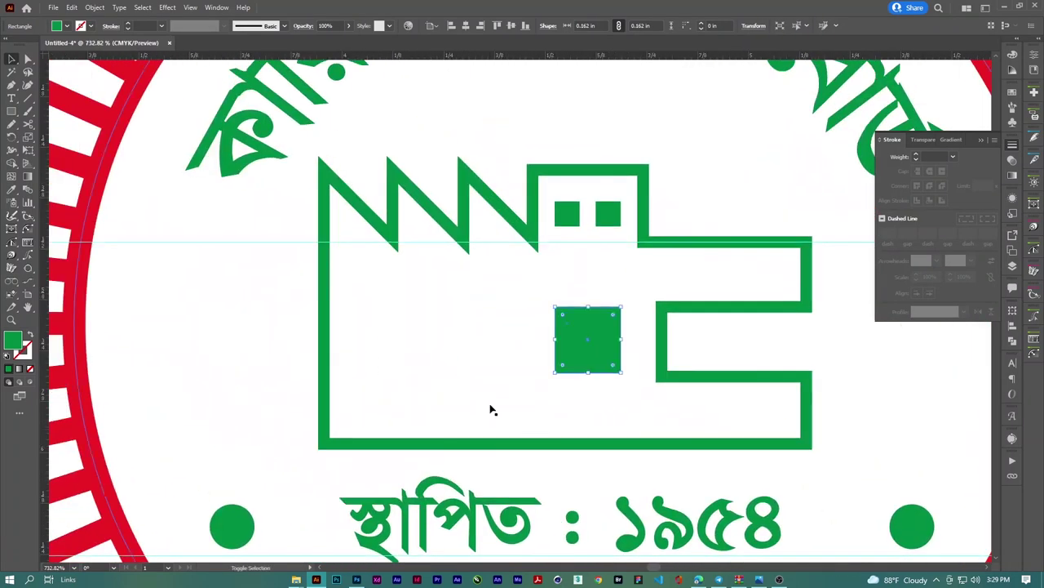
key("shift+x")
left_click_drag(490, 411, 490, 367)
- Give the square the outline's green stroke and duplicate it to the left
key("i")
key("ctrl+z")
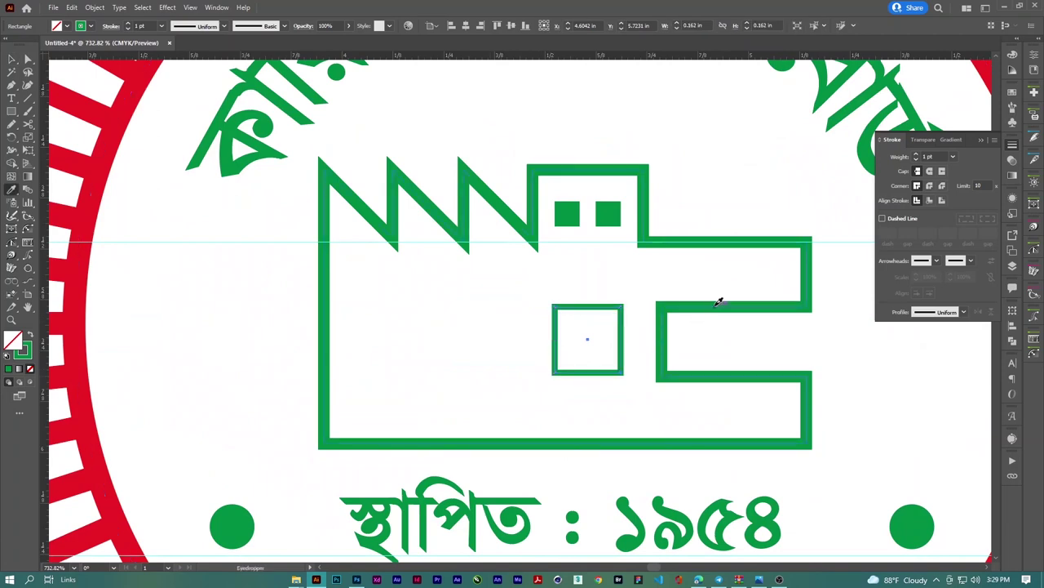
left_click(718, 303)
key("v")
left_click_drag(628, 327, 599, 327)
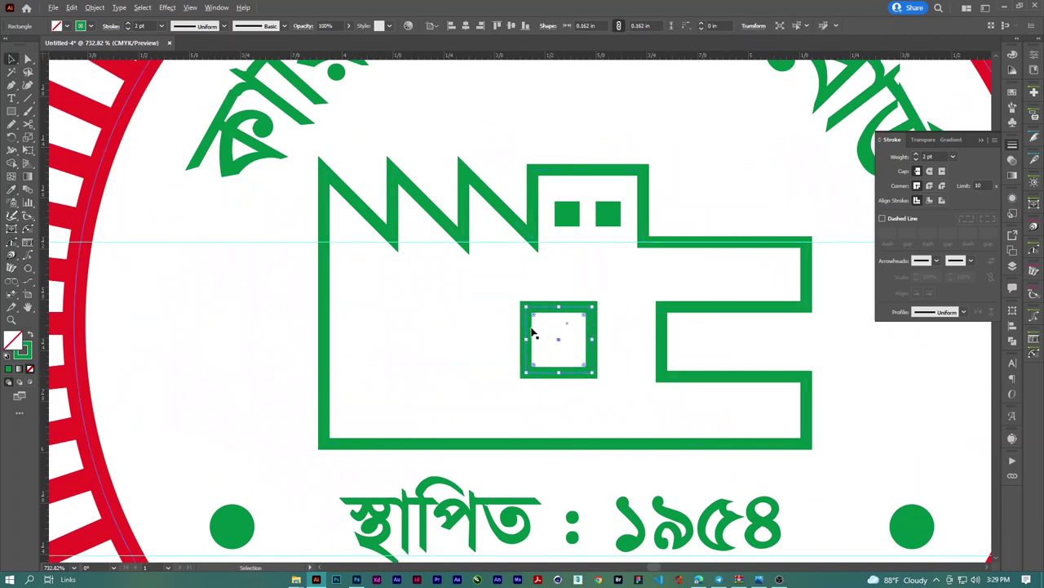
left_click_drag(529, 327, 434, 325)
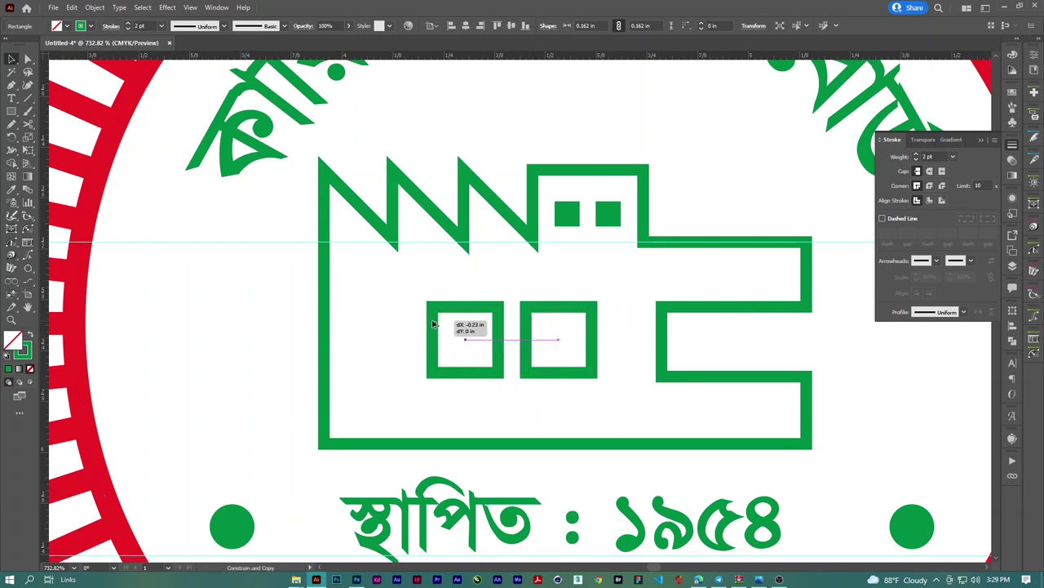
- Reposition the window squares to narrow the row of three
scroll(566, 333, "down", 5)
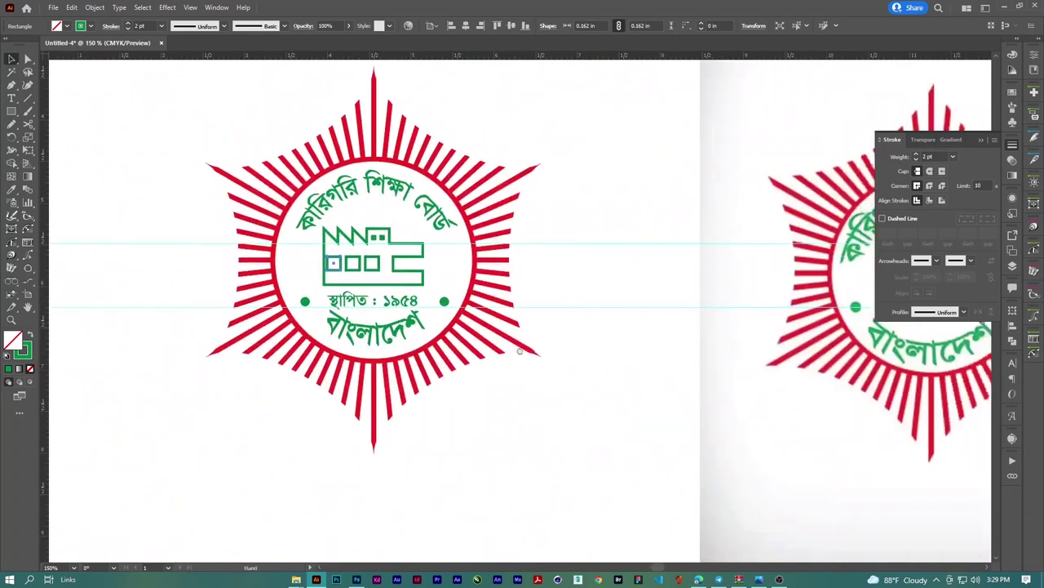
scroll(326, 294, "up", 3)
scroll(326, 293, "left", 3)
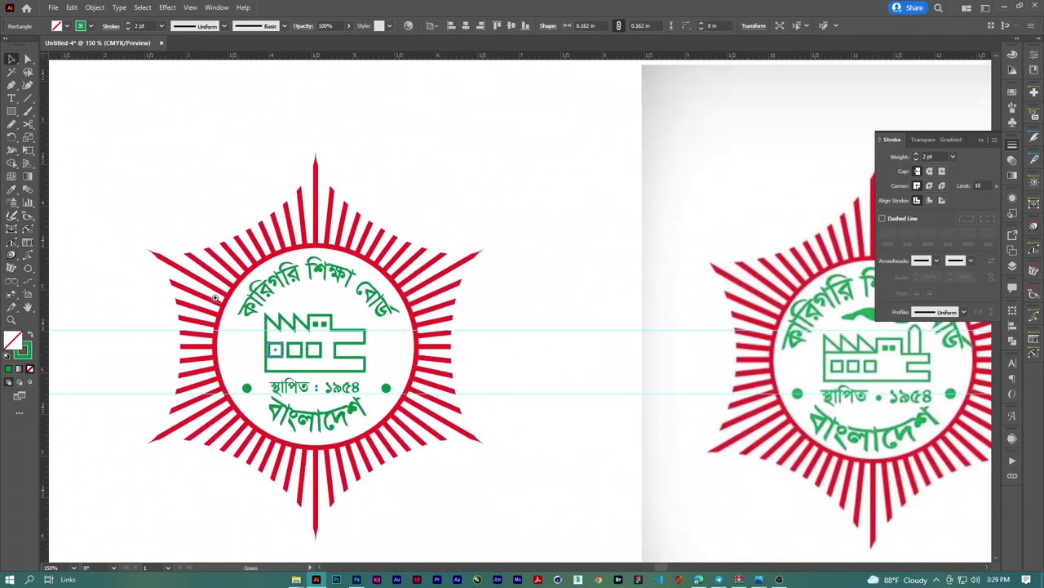
scroll(386, 404, "up", 5)
scroll(490, 457, "left", 4)
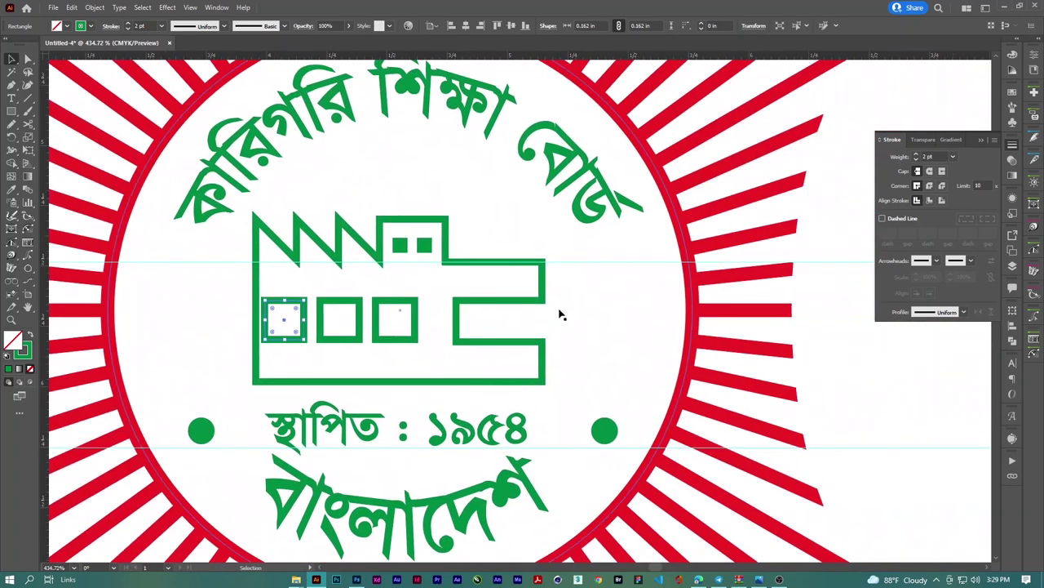
left_click(358, 319, "shift")
left_click(413, 319, "shift")
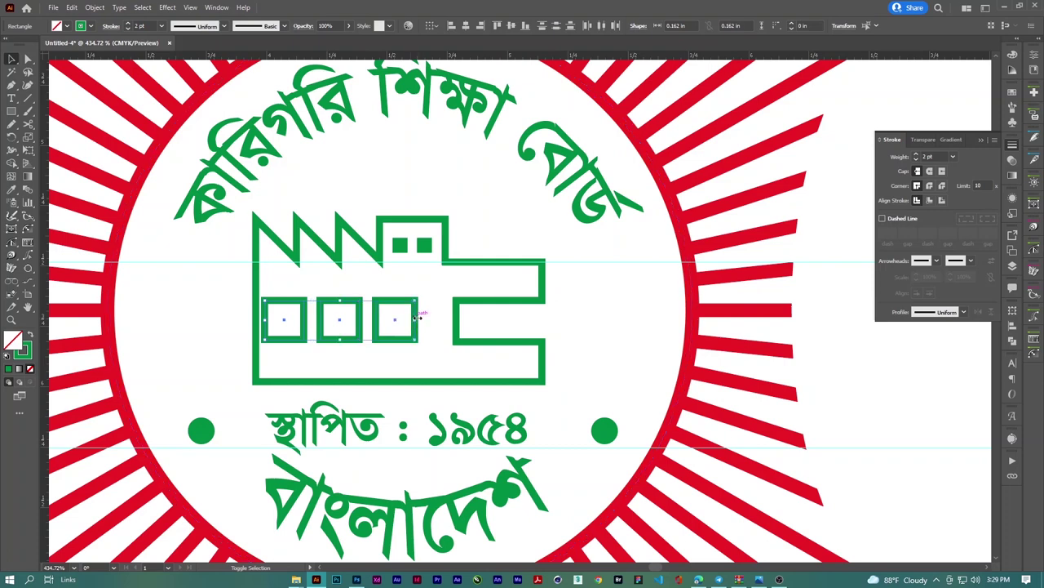
mouse_move(418, 318)
left_mouse_down()
mouse_move(385, 318)
mouse_move(392, 314)
left_mouse_up()
left_click(387, 323)
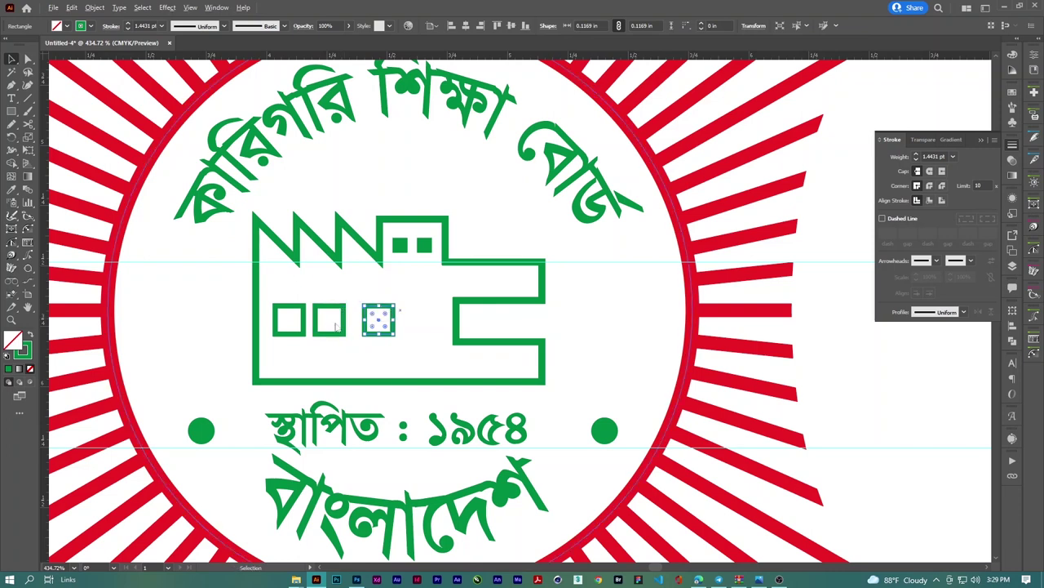
- Distribute the three window squares evenly with Horizontal Distribute Center
scroll(336, 325, "up", 5)
left_click(463, 236, "shift")
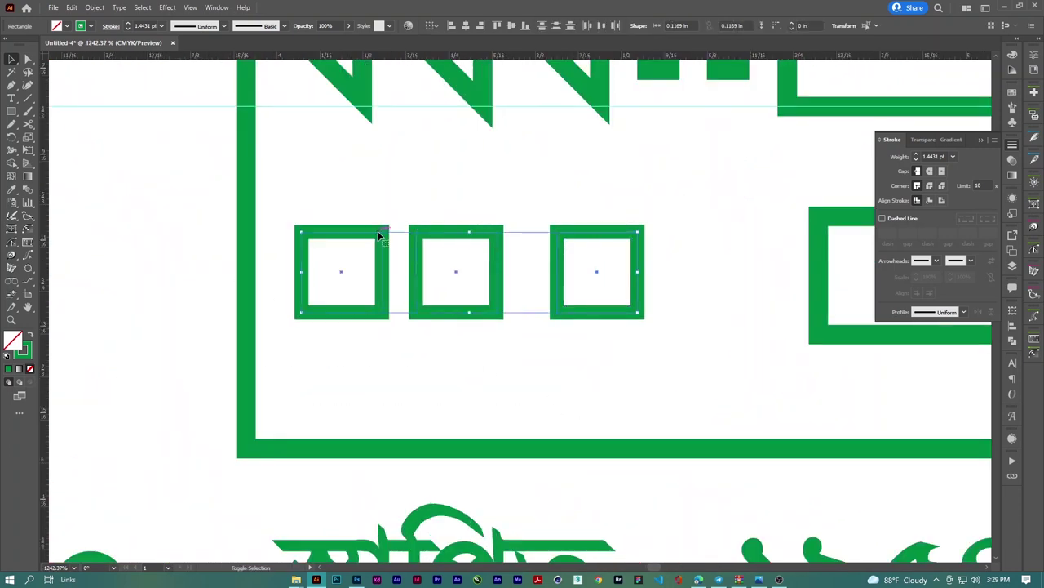
left_click(1012, 327)
left_click(973, 366)
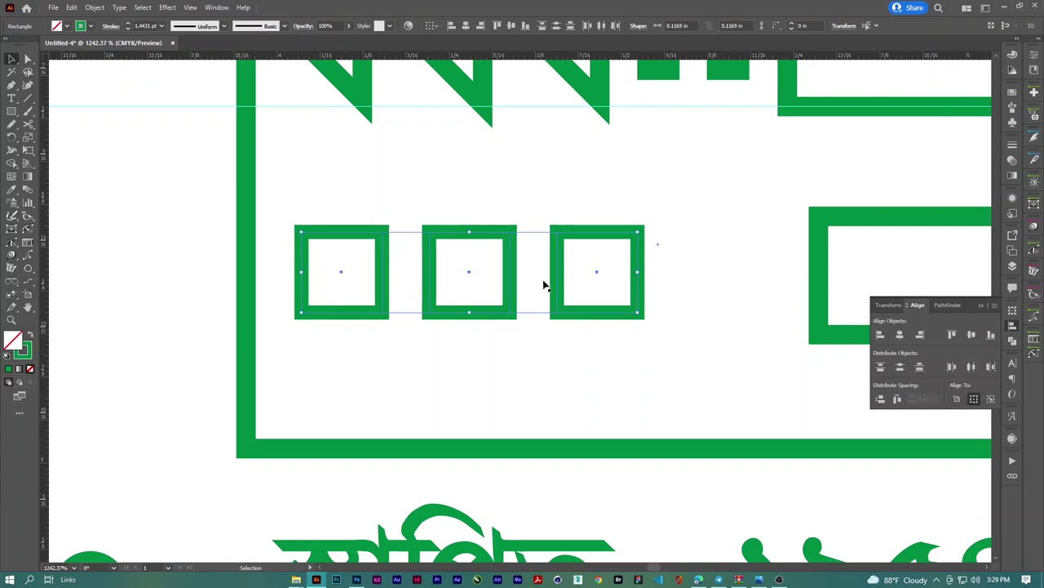
scroll(490, 270, "down", 3)
scroll(490, 310, "down", 3)
scroll(531, 335, "down", 2)
left_click(538, 337, "alt")
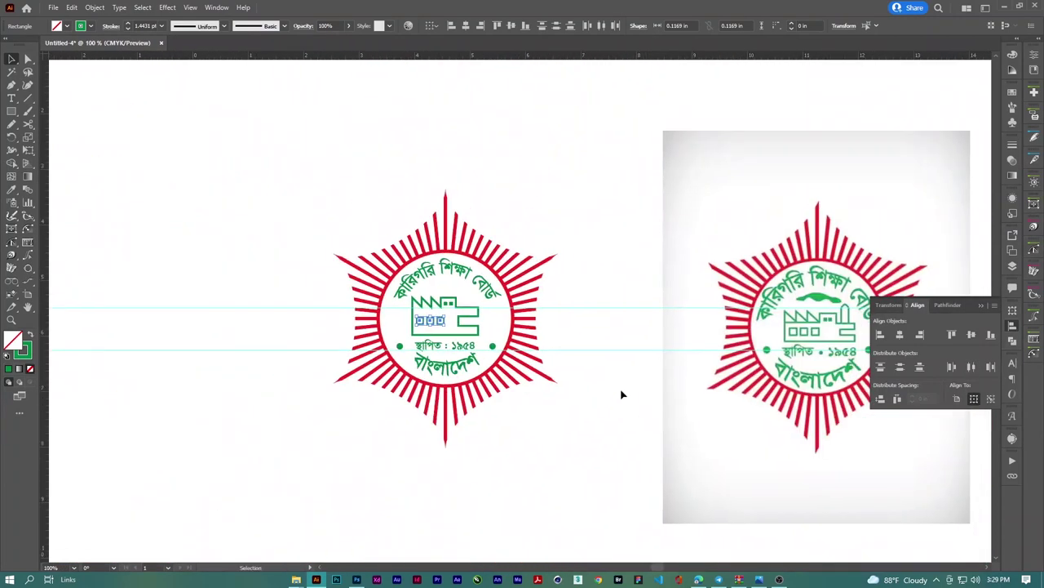
key("Tab")
left_click_drag(314, 245, 653, 461)
left_click_drag(259, 241, 721, 493)
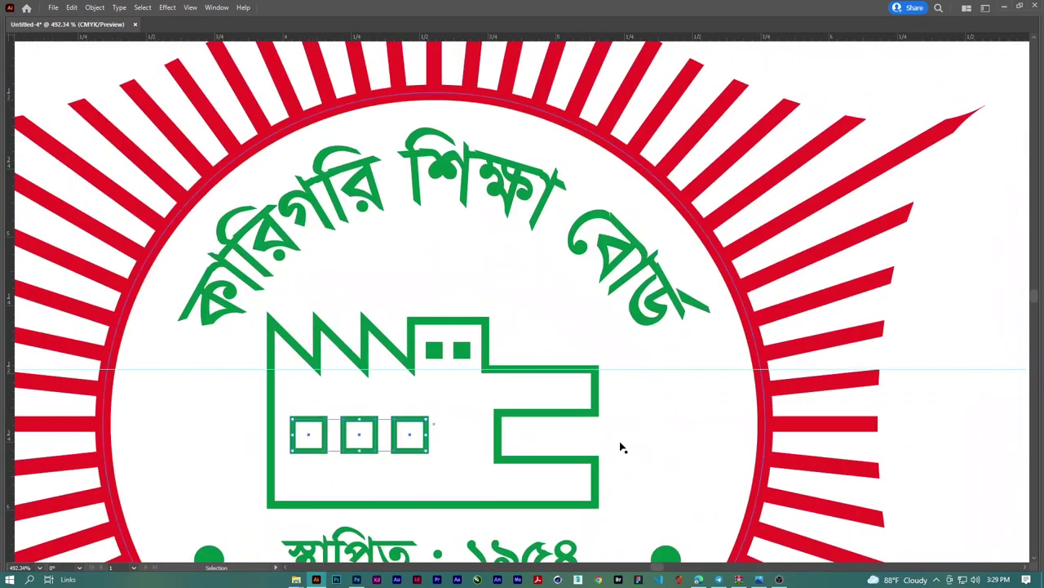
- Draw a curved chimney stroke on the roof and a mirrored copy forming a pointed arch
left_click(536, 278)
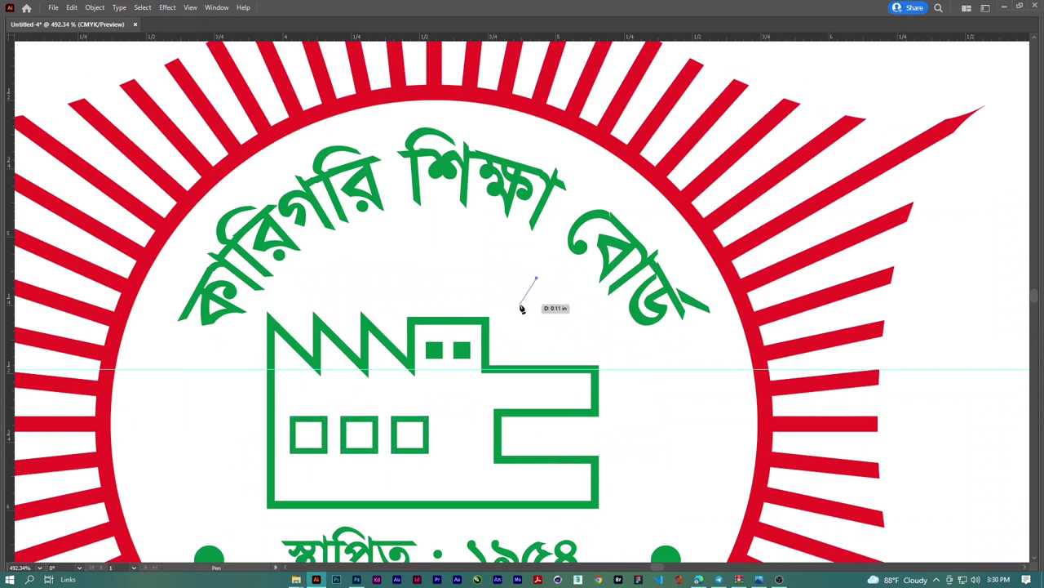
left_click(523, 366)
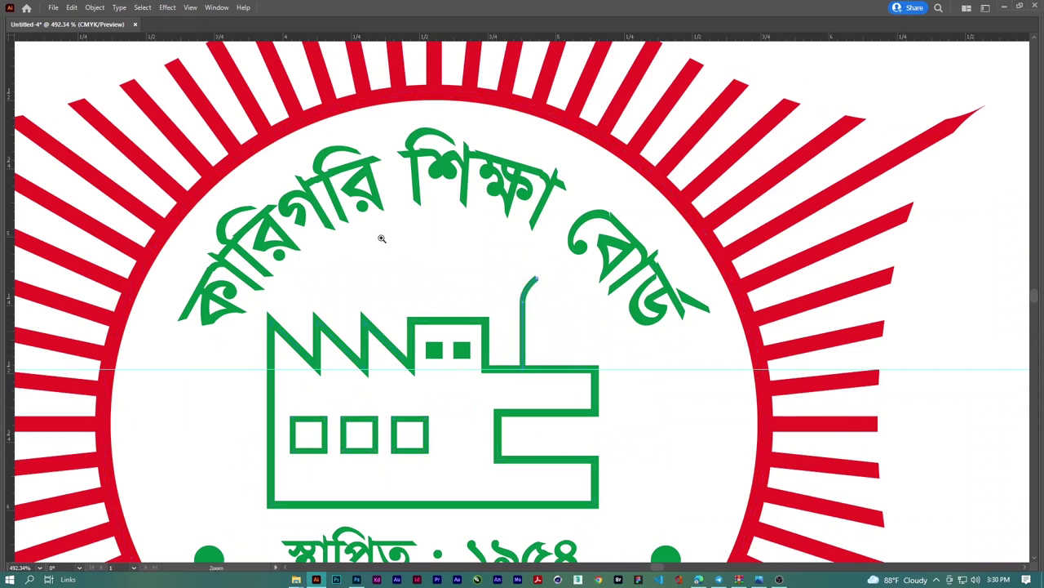
left_click_drag(381, 237, 662, 391)
left_click(583, 368, "ctrl")
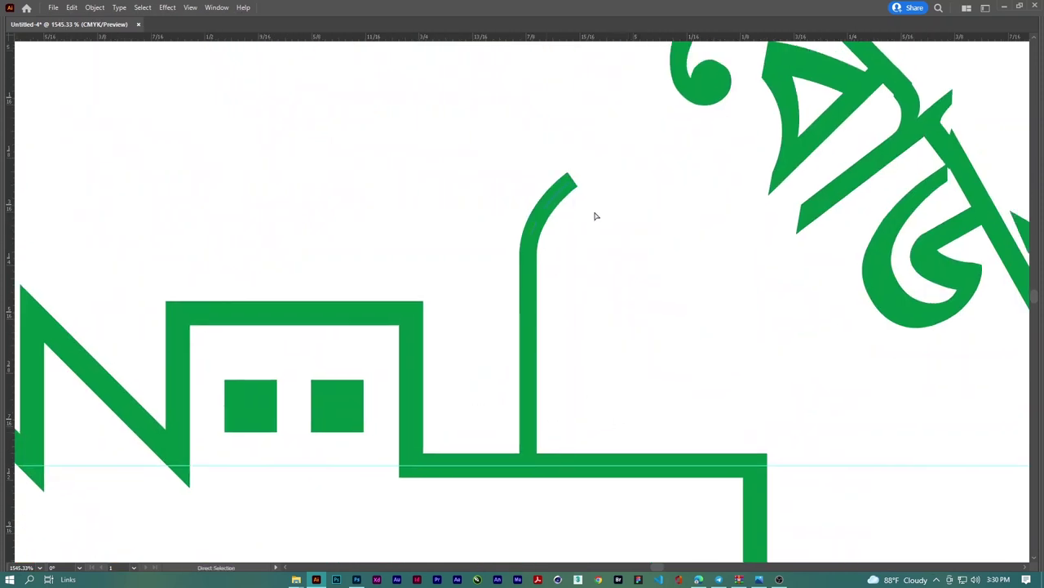
mouse_move(559, 202)
left_mouse_down()
mouse_move(603, 203)
mouse_move(571, 203)
left_mouse_up()
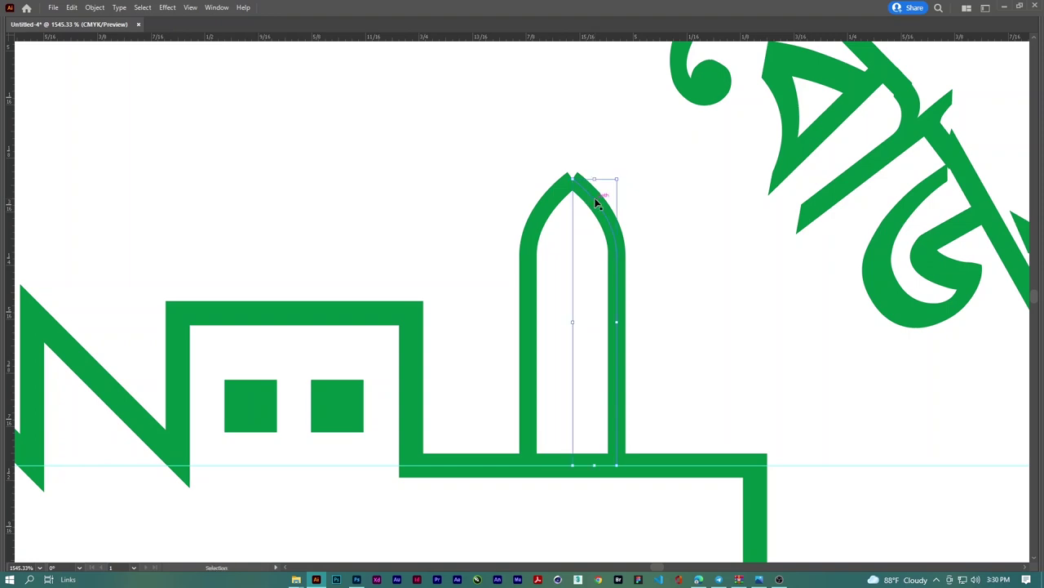
key("ctrl+y")
key("ctrl+y")
key("ctrl+minus")
key("ctrl+minus")
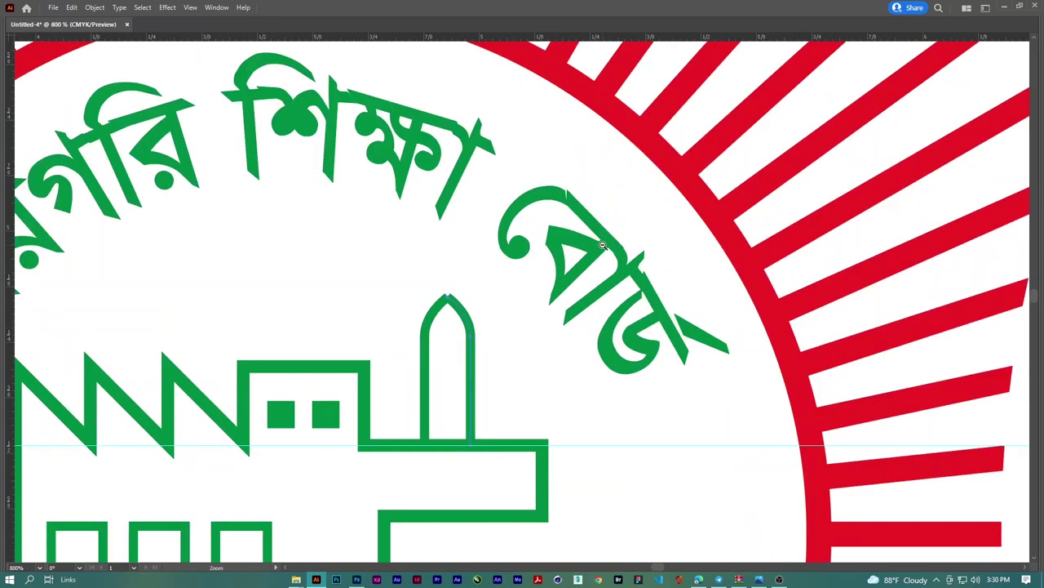
key("ctrl+minus")
key("ctrl+minus")
key("ctrl+minus")
- Lock the rays-and-circle group and the curved top text
left_click(668, 403)
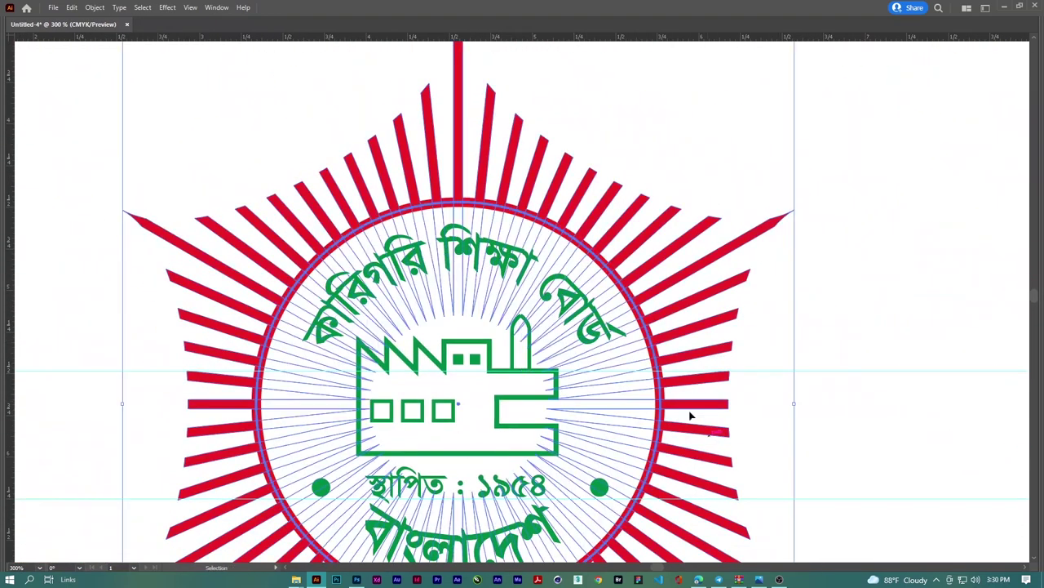
left_click(95, 7)
mouse_move(108, 83)
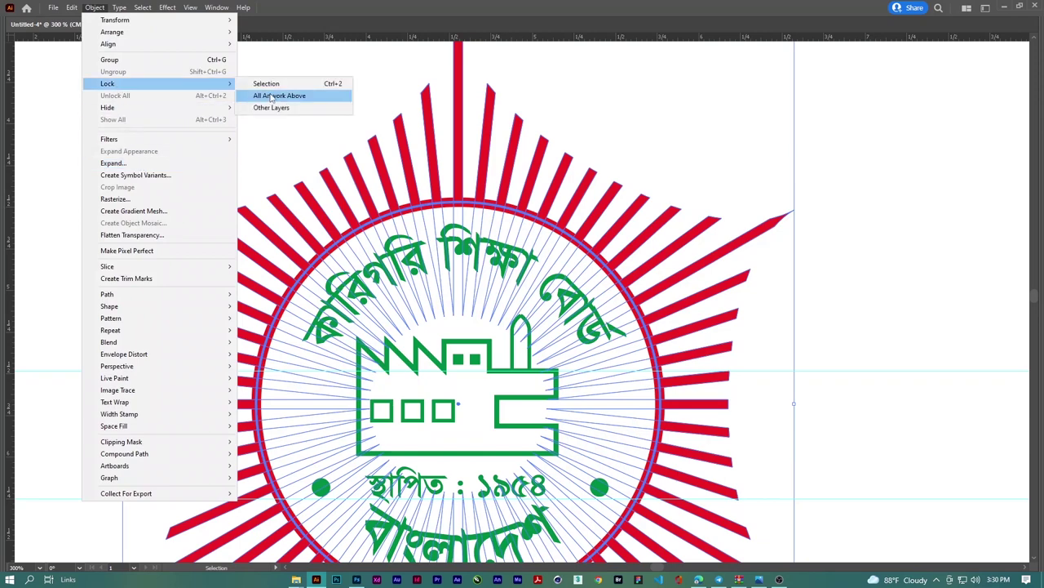
left_click(261, 84)
left_click_drag(478, 331, 429, 325)
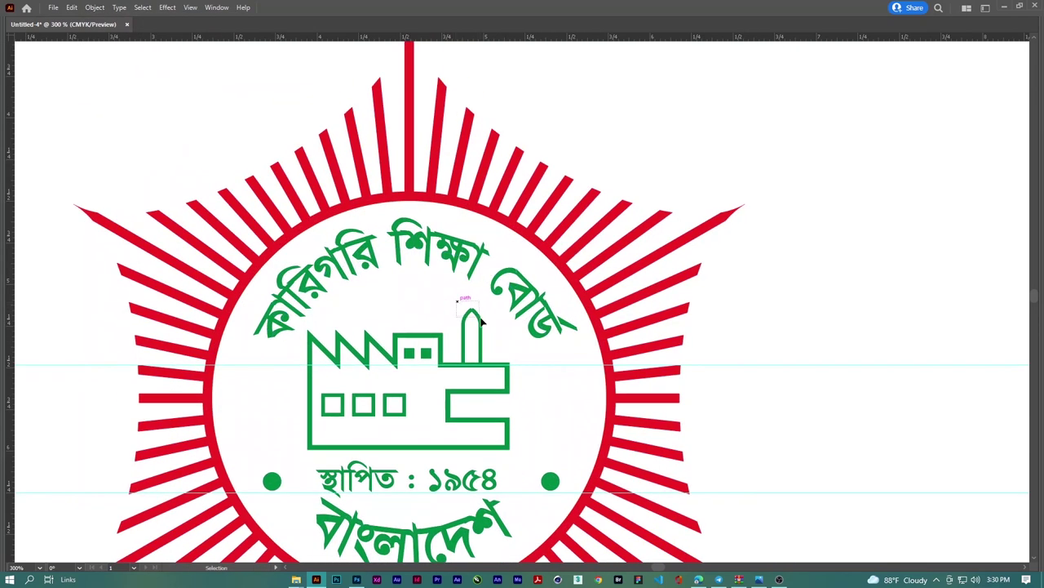
left_click(482, 295)
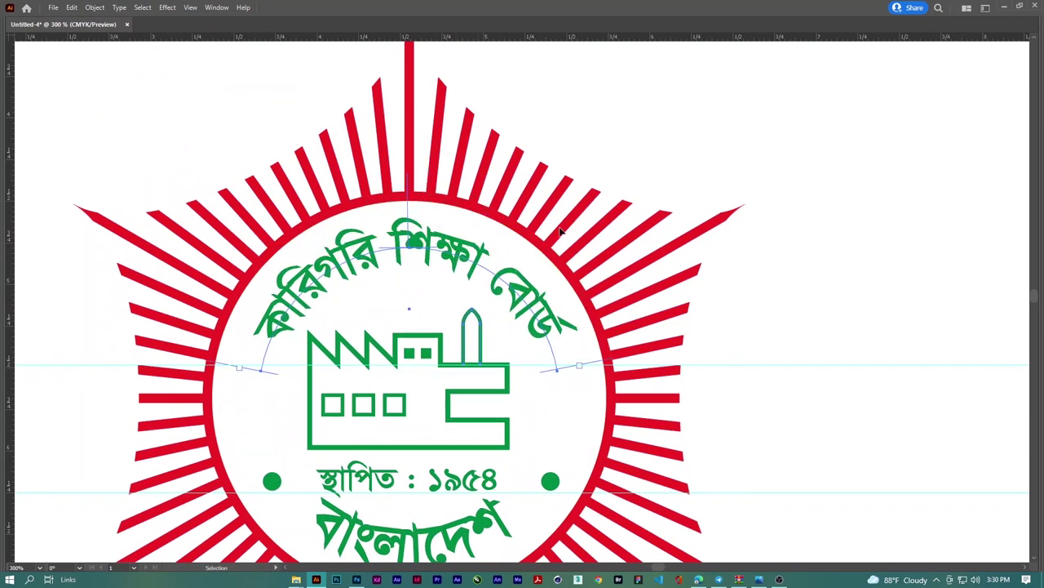
left_click(94, 8)
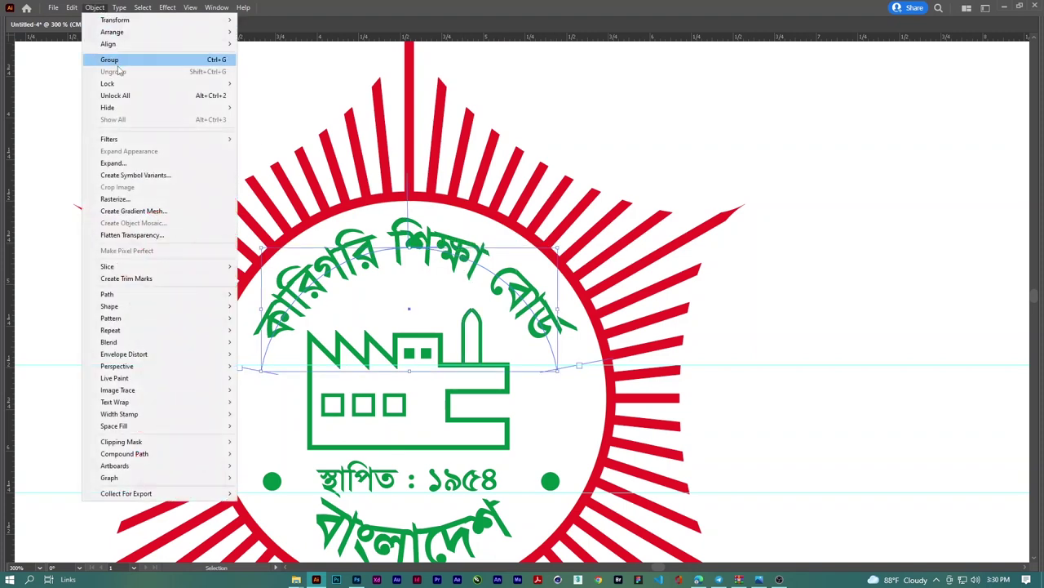
left_click(261, 84)
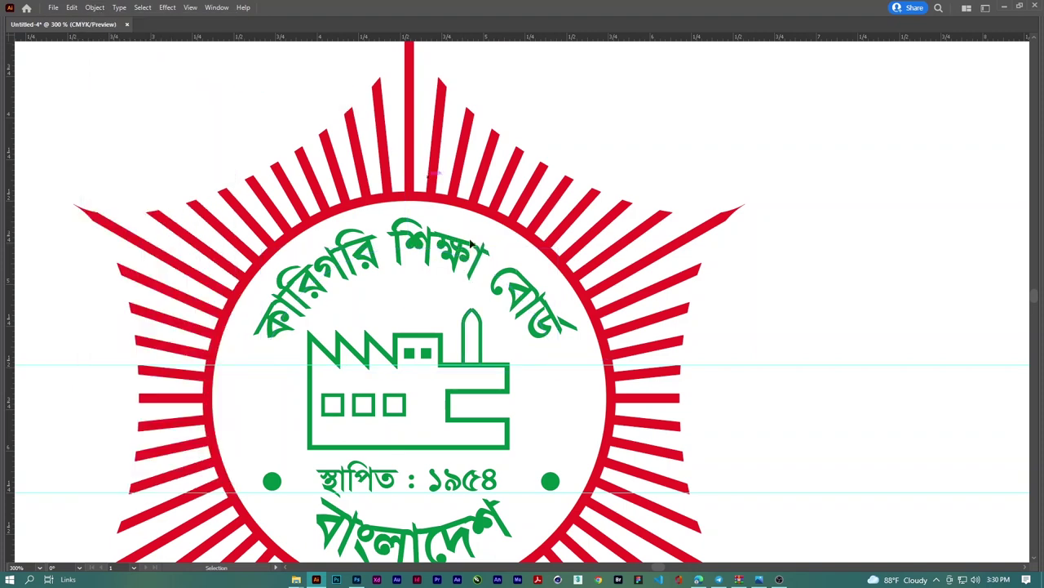
- Join the two mirrored chimney strokes with the Join command
right_click(473, 308)
left_click(506, 405)
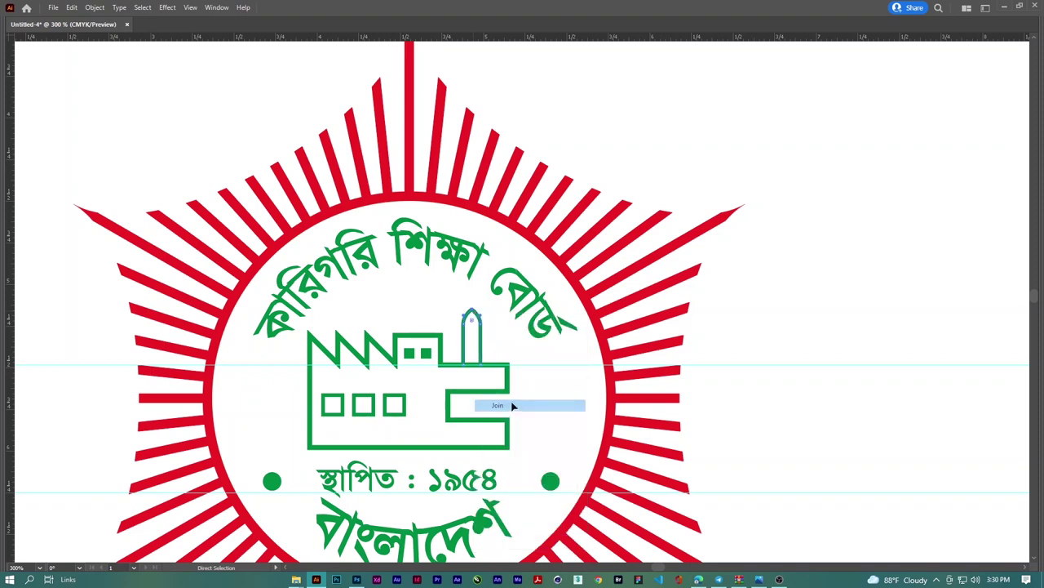
scroll(523, 338, "down", 1)
scroll(462, 325, "up", 8)
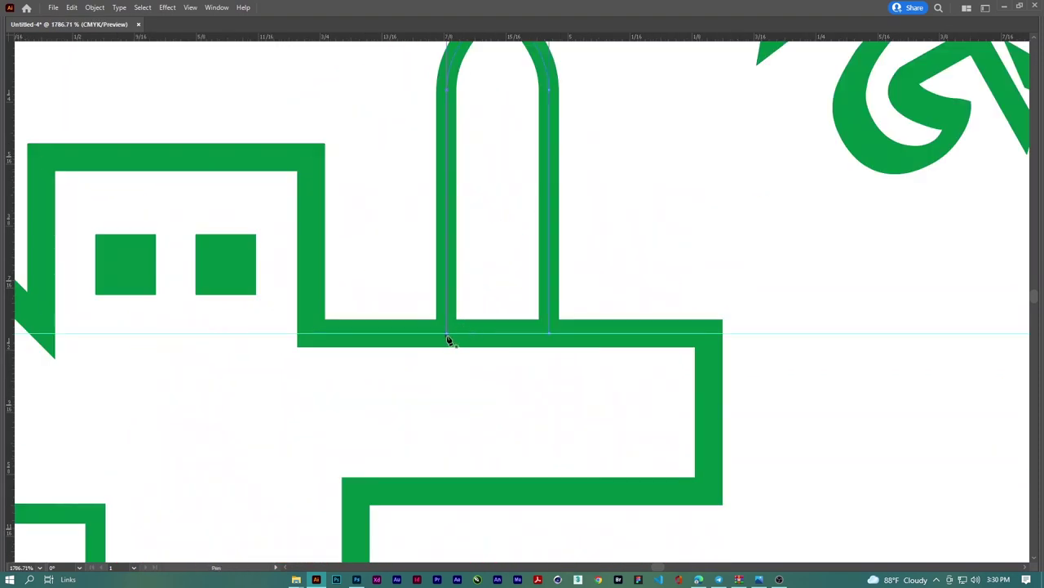
- Close the chimney base along the roof, then zoom in on the top text and factory
left_click(549, 334)
key("a")
scroll(629, 217, "down", 5)
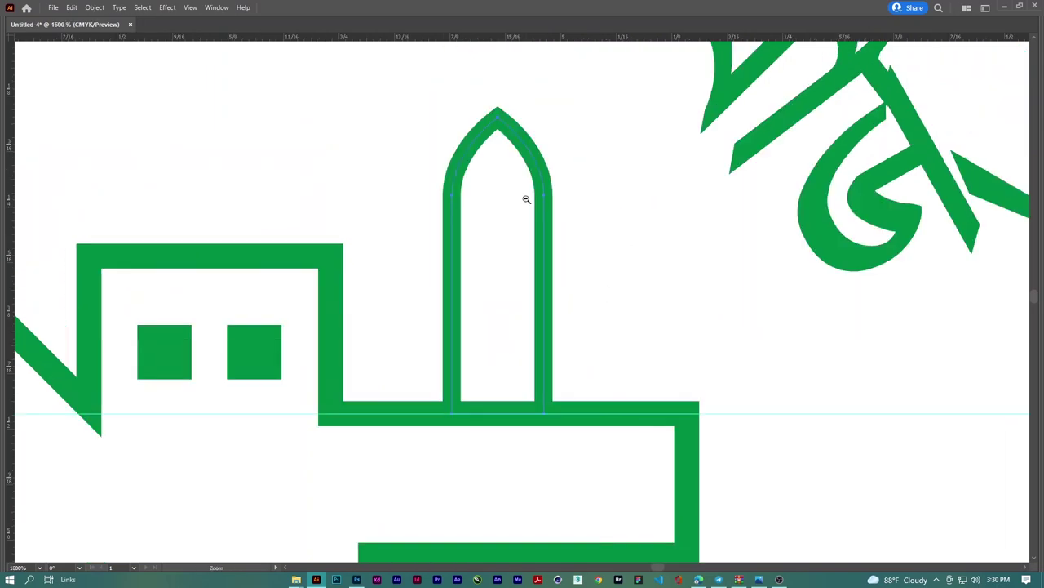
scroll(525, 198, "down", 5)
scroll(457, 269, "down", 2)
scroll(411, 330, "down", 2)
left_click_drag(411, 330, 523, 339)
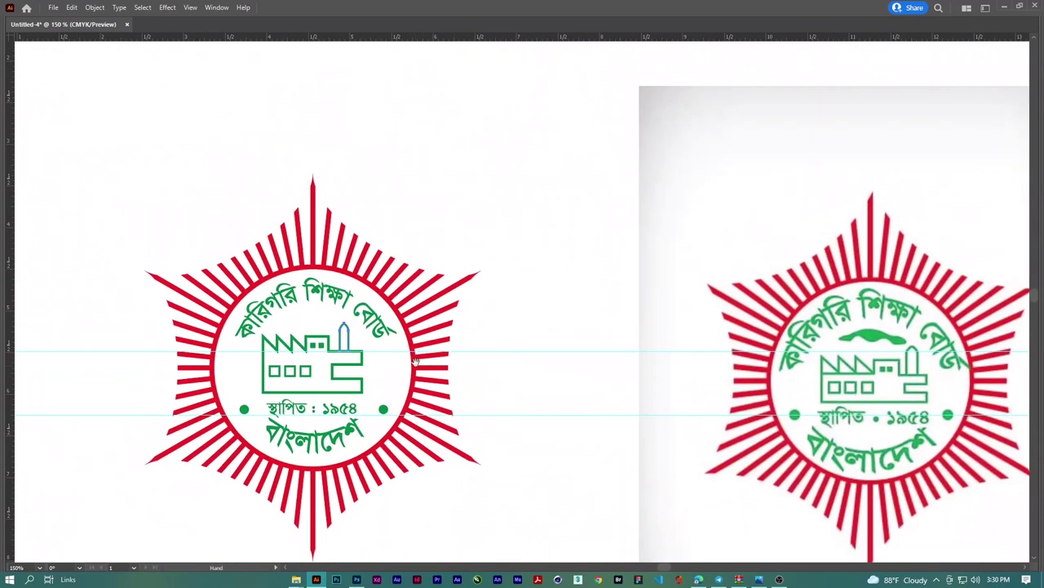
key("z")
left_click_drag(199, 181, 585, 386)
scroll(585, 387, "up", 3)
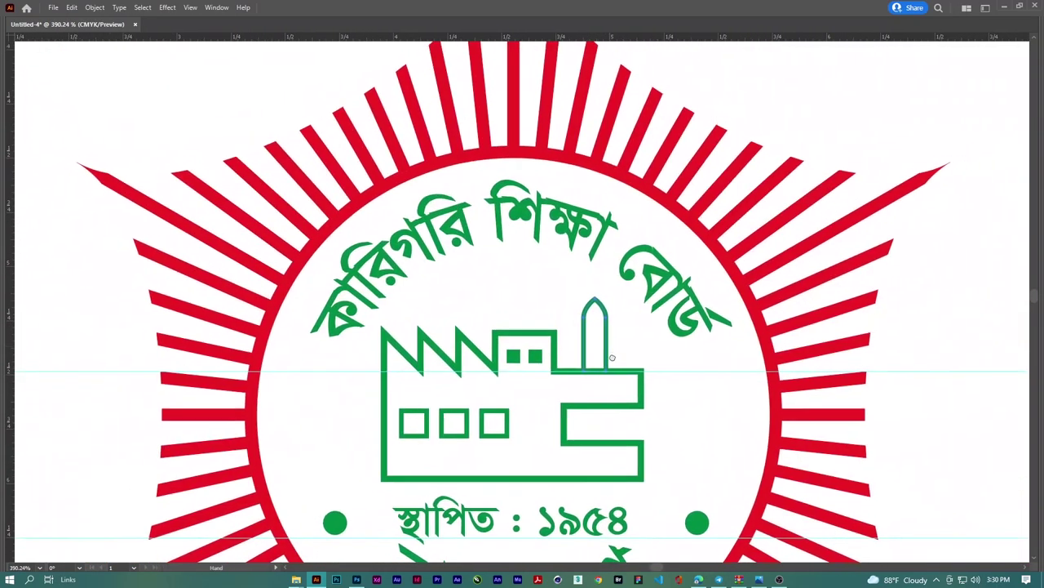
scroll(657, 431, "up", 2)
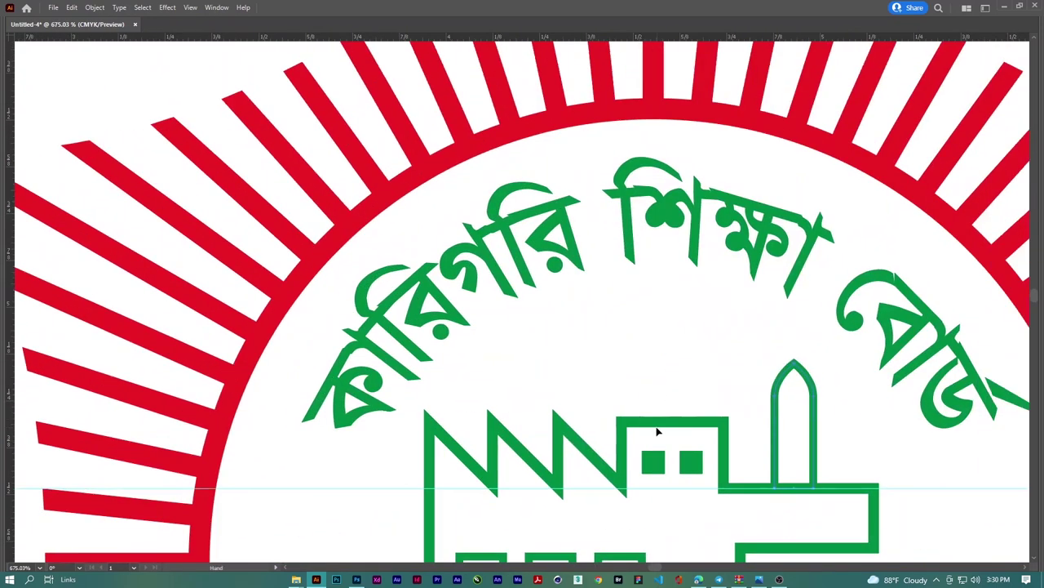
- Draw a leaf-shaped smoke swoosh above the chimney and fill it solid green
left_click(759, 355)
left_click_drag(692, 336, 653, 339)
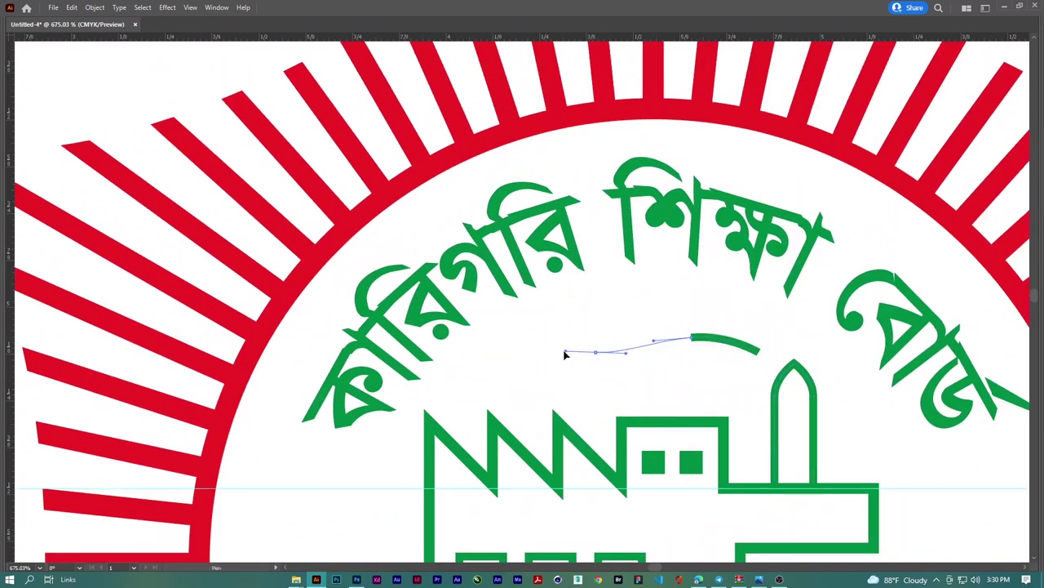
left_click_drag(565, 354, 555, 352)
left_click(517, 330)
key("ctrl+z")
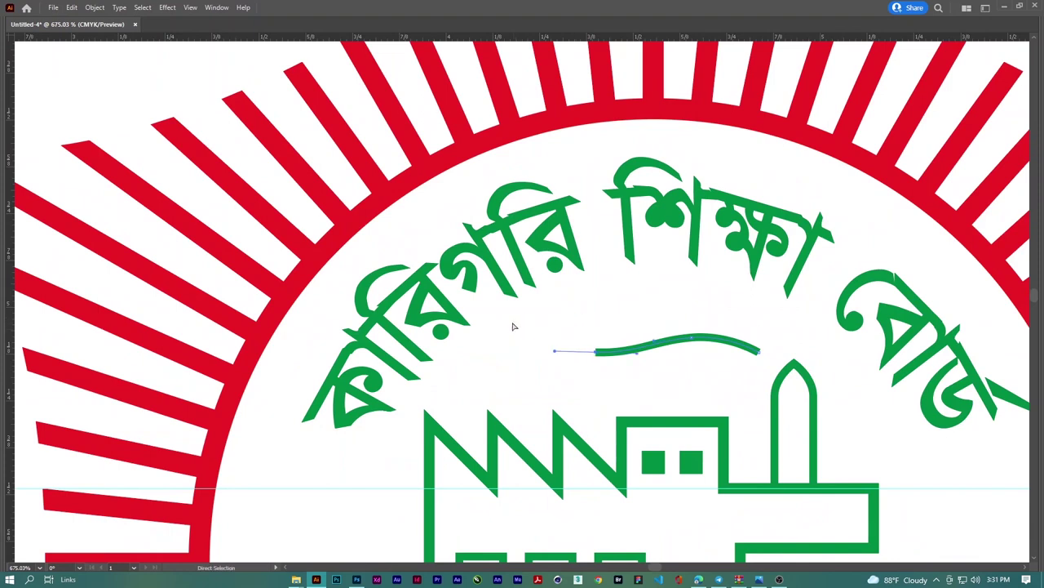
key("ctrl+shift+z")
key("ctrl+z")
mouse_move(514, 320)
left_mouse_down()
mouse_move(642, 332)
mouse_move(700, 315)
left_mouse_up()
left_click_drag(760, 352, 780, 390)
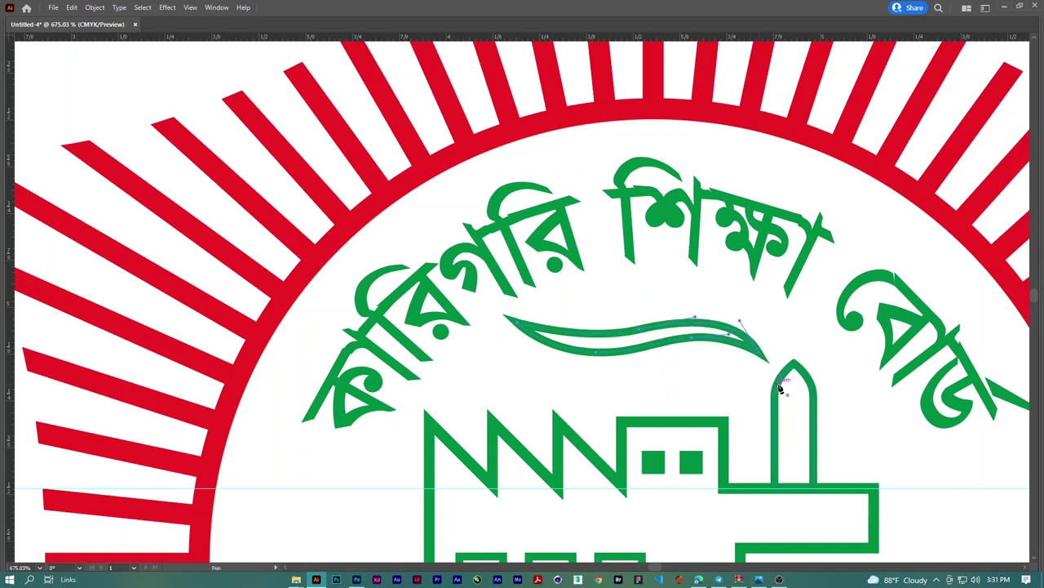
key("v")
left_click(693, 386)
- Tilt the swoosh about 4°, make it slightly taller, and nudge it right
scroll(697, 387, "down", 3)
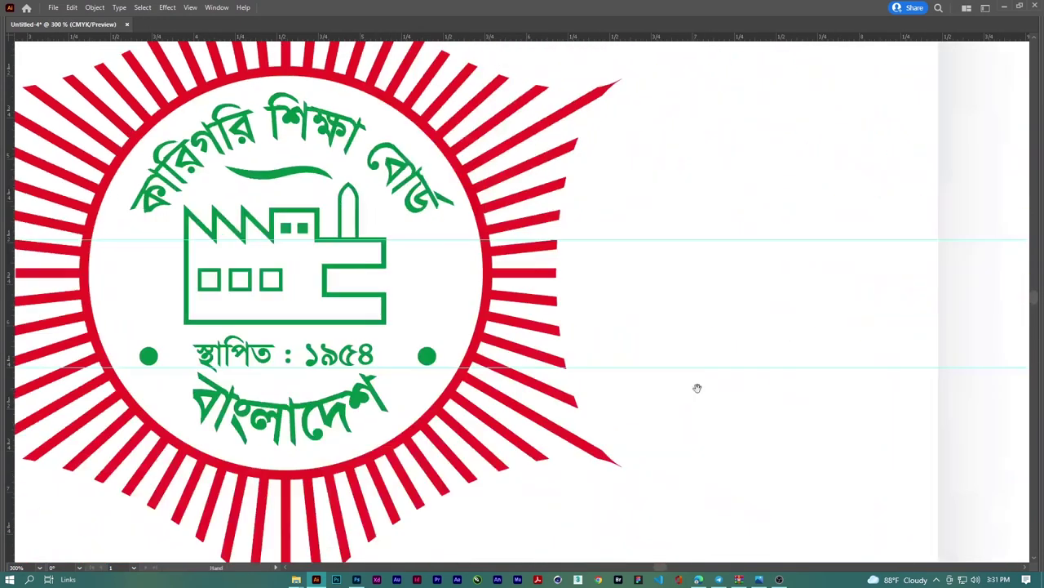
scroll(490, 294, "up", 3)
left_click(514, 235)
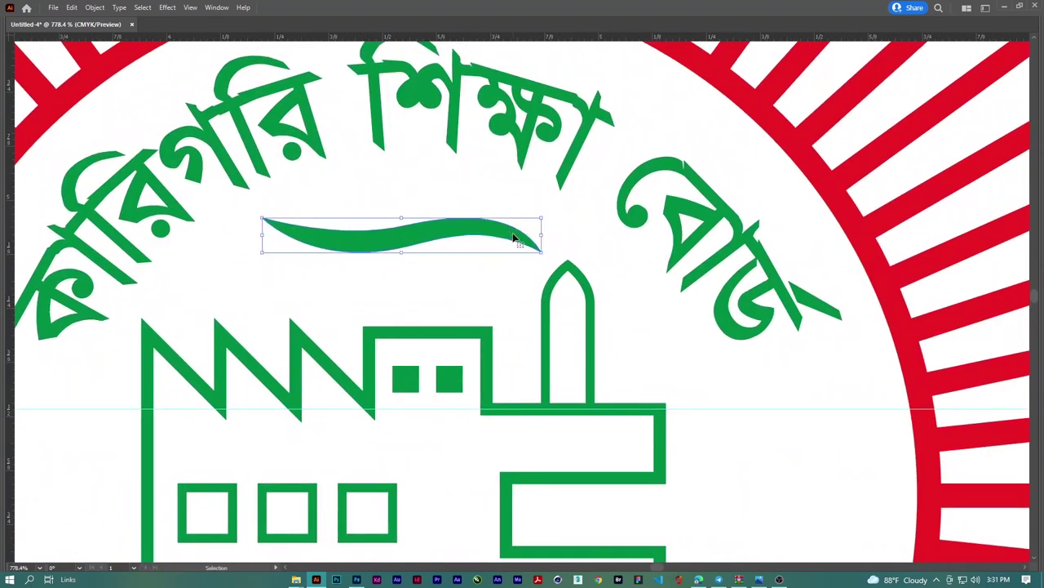
left_click_drag(549, 219, 544, 203)
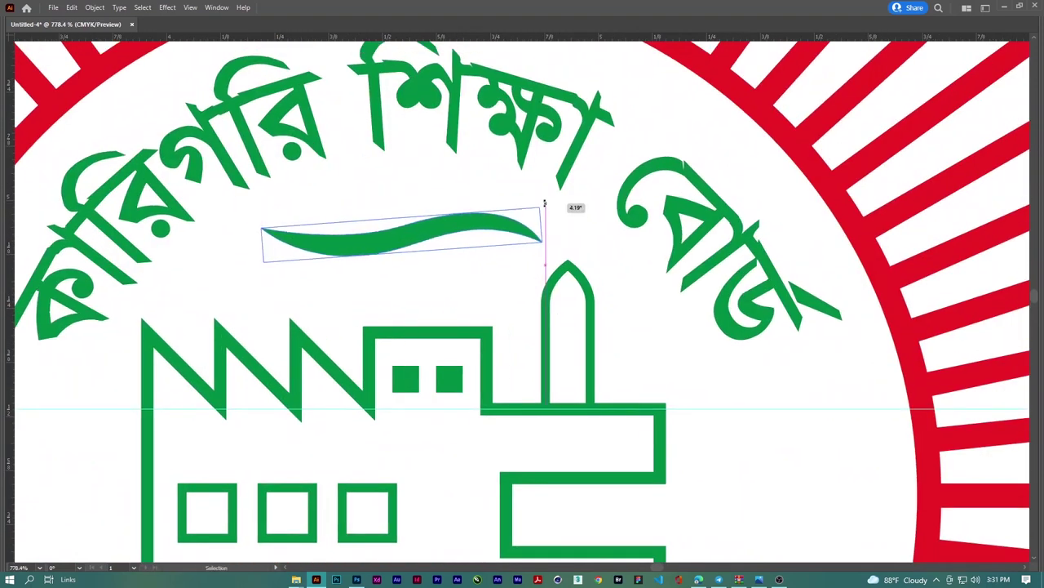
left_click_drag(403, 253, 403, 257)
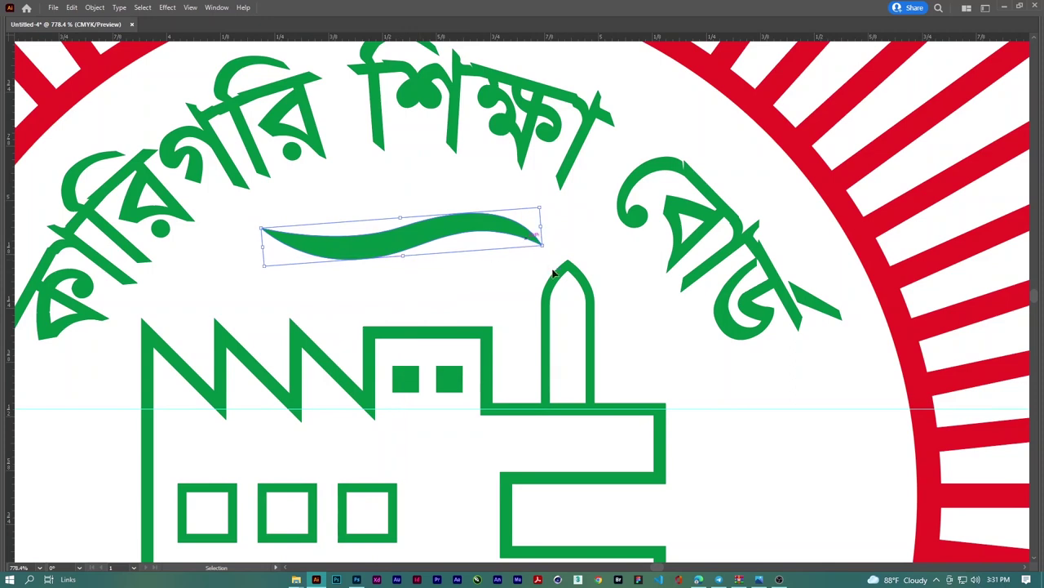
left_click_drag(523, 232, 534, 233)
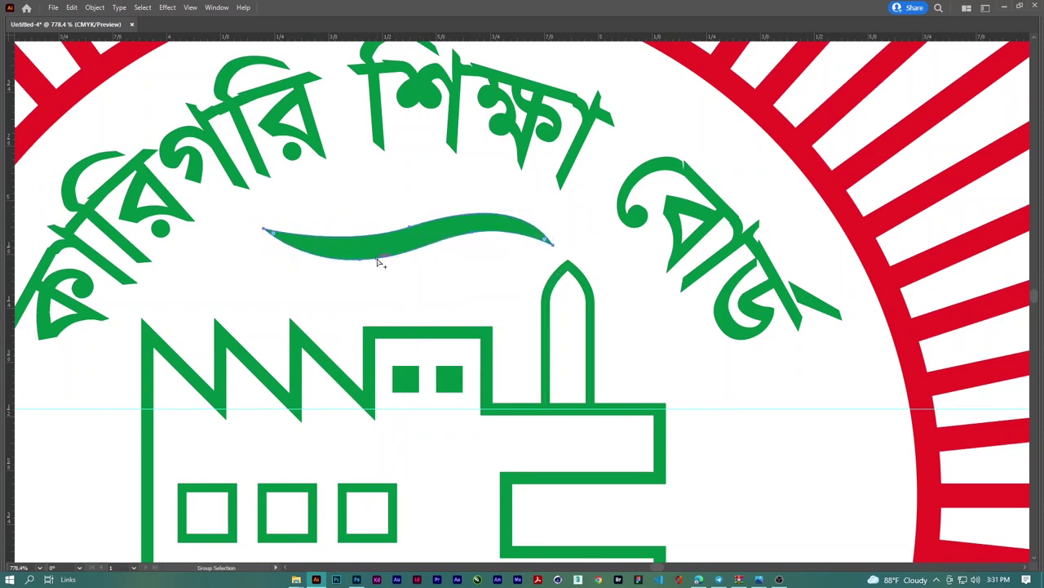
key("ctrl+minus")
key("ctrl+minus")
key("ctrl+minus")
left_click(803, 171)
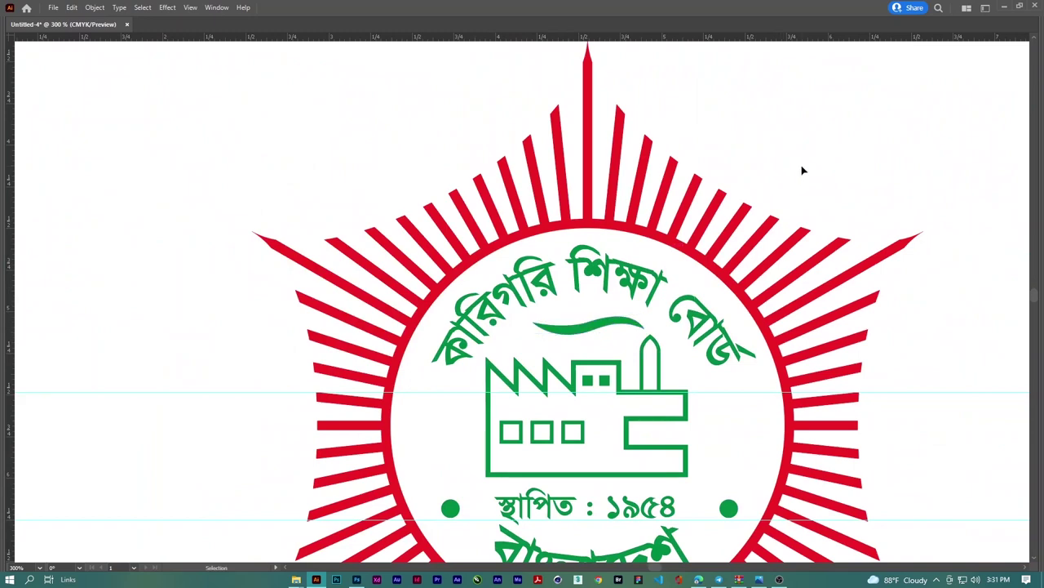
- Zoom out beside the reference, hide the guides and briefly check the outline view
key("ctrl+minus")
key("ctrl+minus")
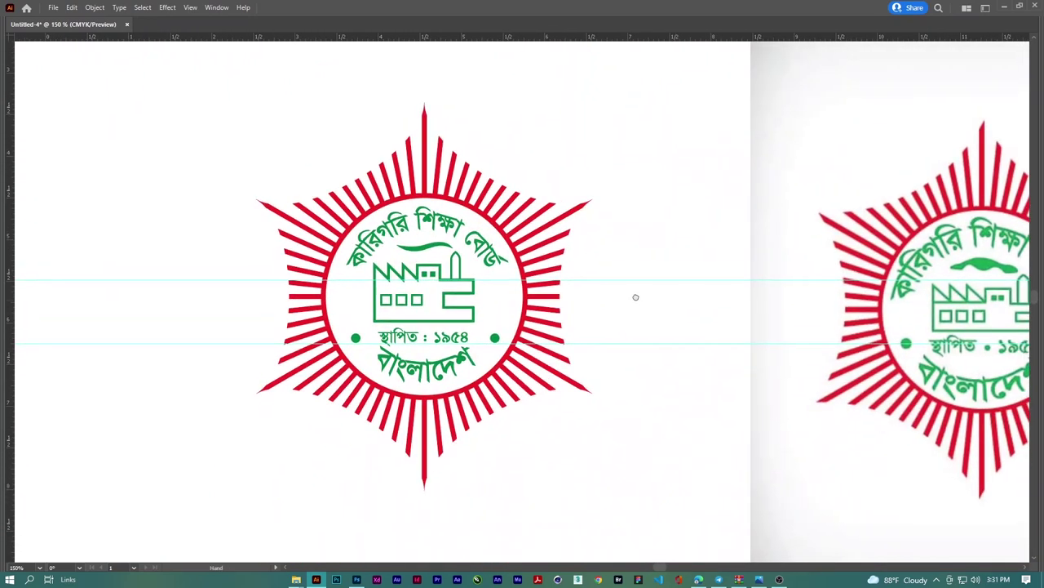
mouse_move(634, 305)
left_mouse_down()
mouse_move(544, 305)
mouse_move(603, 308)
left_mouse_up()
key("ctrl+semicolon")
key("ctrl+y")
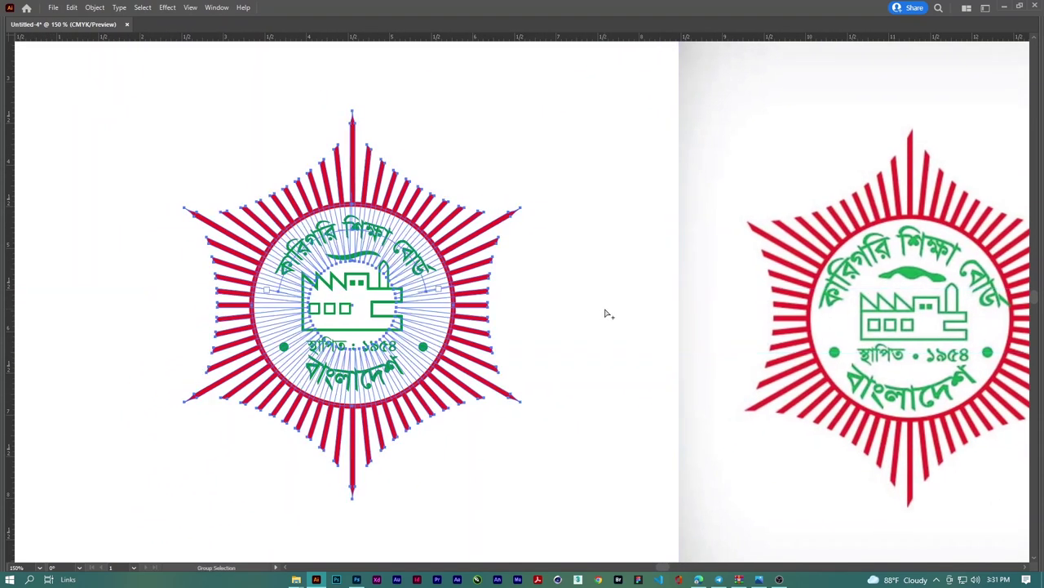
key("ctrl+y")
- Scroll around the finished emblem and bring the toolbars and panels back
scroll(272, 143, "left", 5)
scroll(774, 454, "down", 3)
scroll(773, 455, "up", 5)
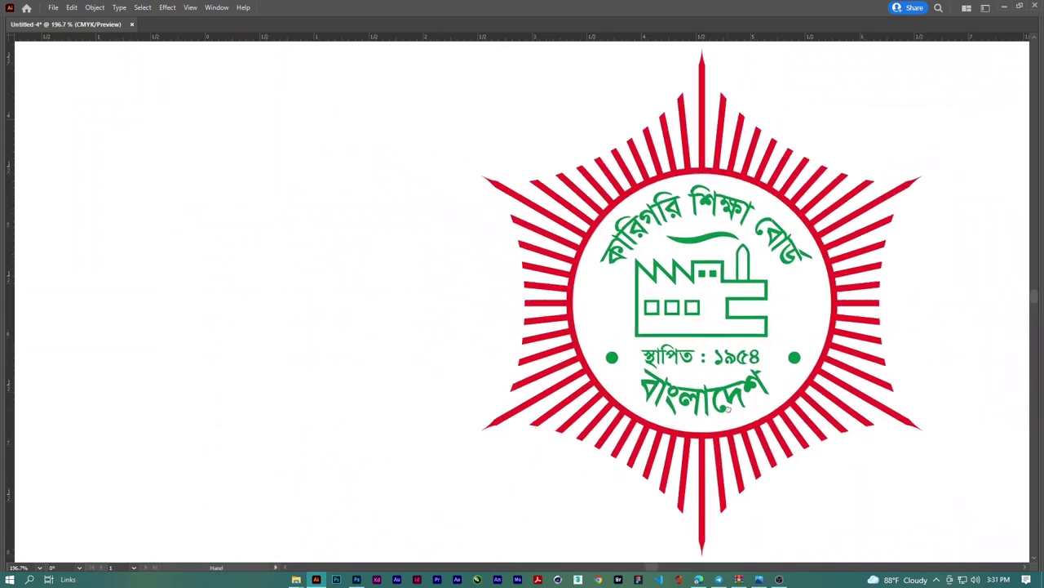
key("Tab")
- Place a new text object at the page's top-left and set its font to Arial Regular
key("t")
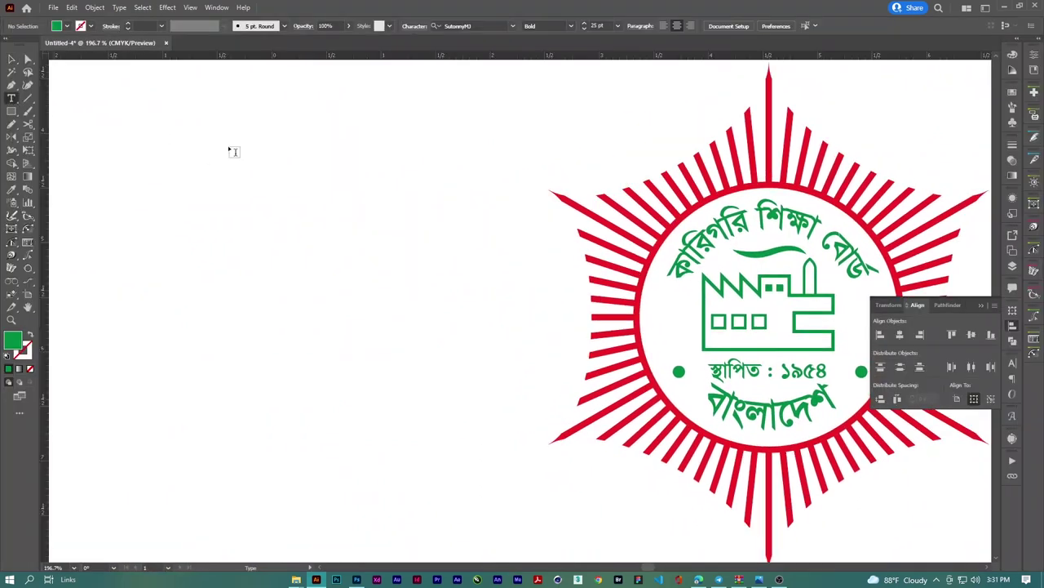
left_click(166, 124)
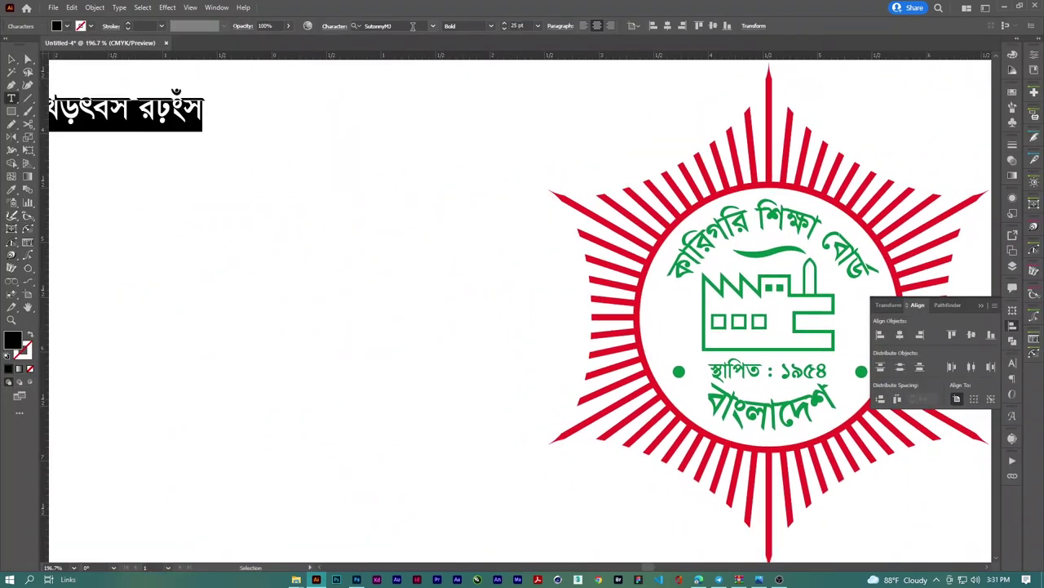
left_click(412, 26)
type("ari")
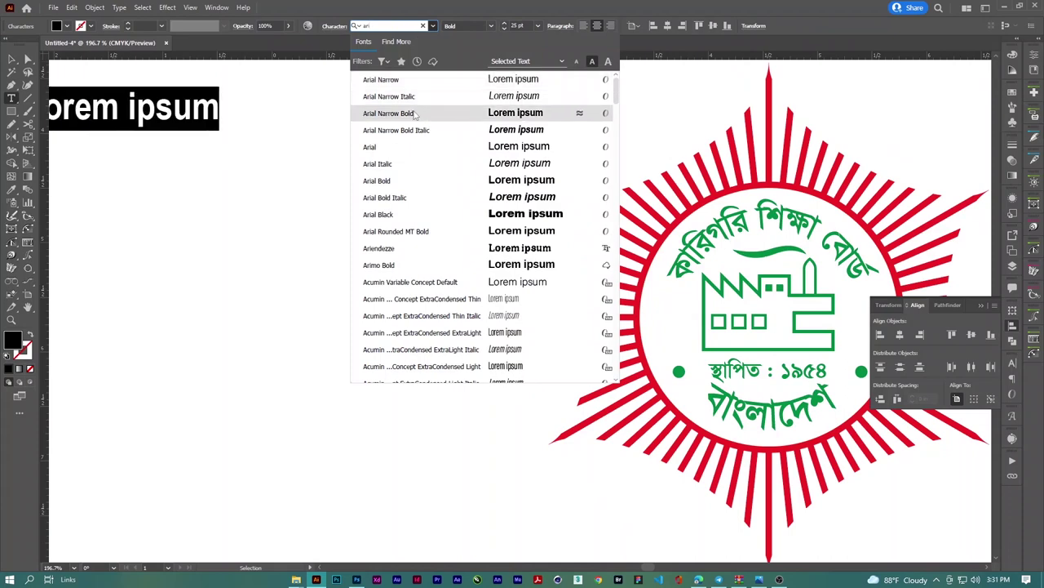
left_click(415, 116)
key("Escape")
left_click_drag(128, 133, 237, 138)
left_click(491, 26)
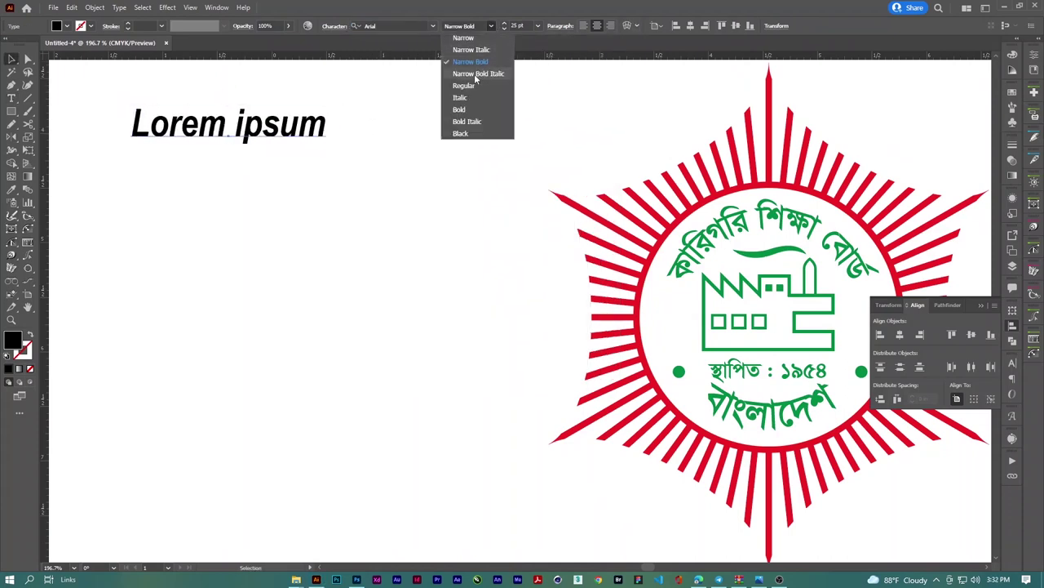
left_click(464, 85)
- Type 'BTEB' as the first line and start the second line
type("BT")
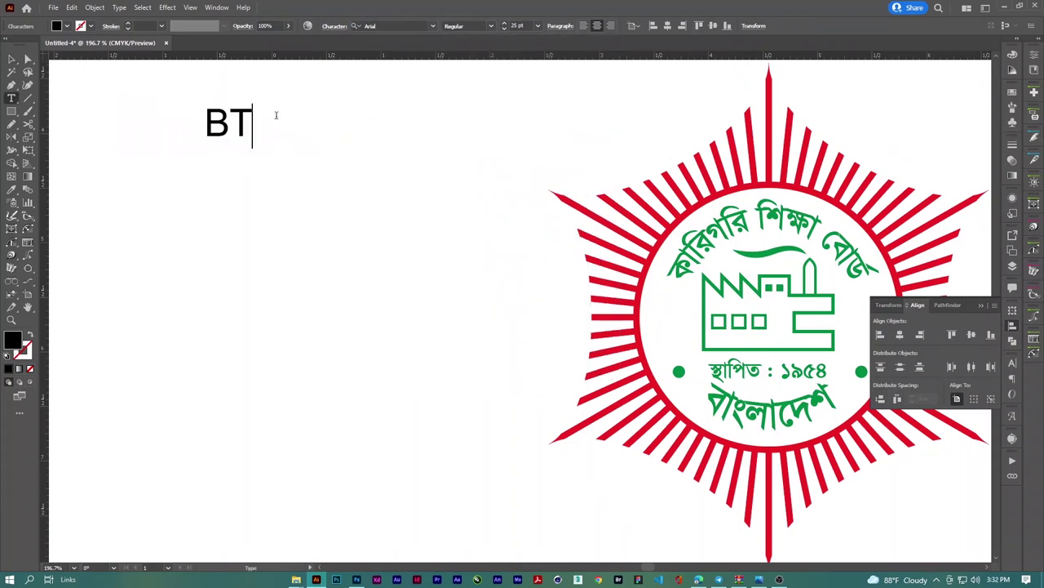
type("EC")
key("BackSpace")
type("B")
key("Return")
type("ba")
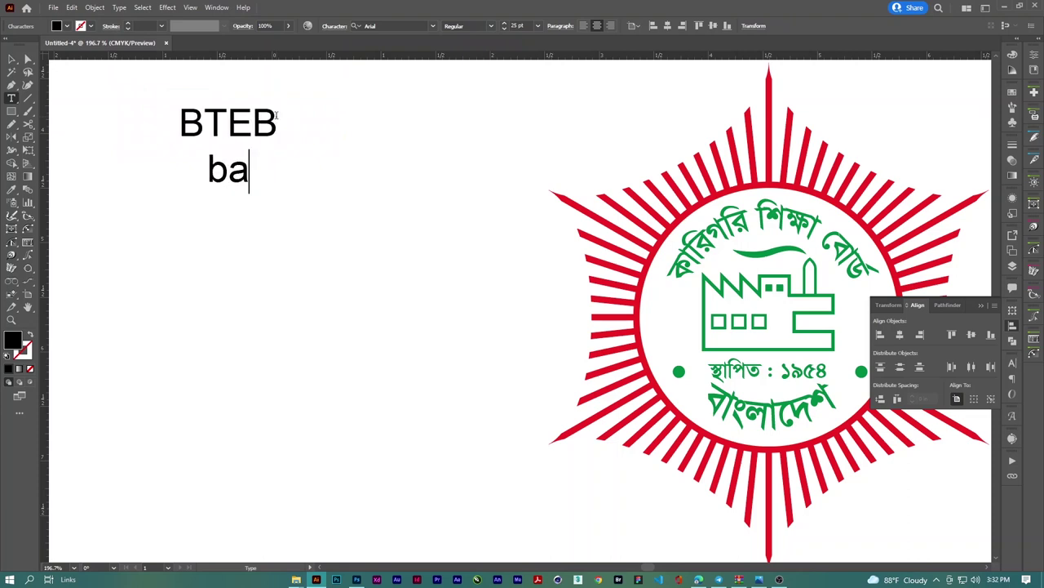
key("BackSpace")
key("BackSpace")
type("VBa")
key("BackSpace")
key("BackSpace")
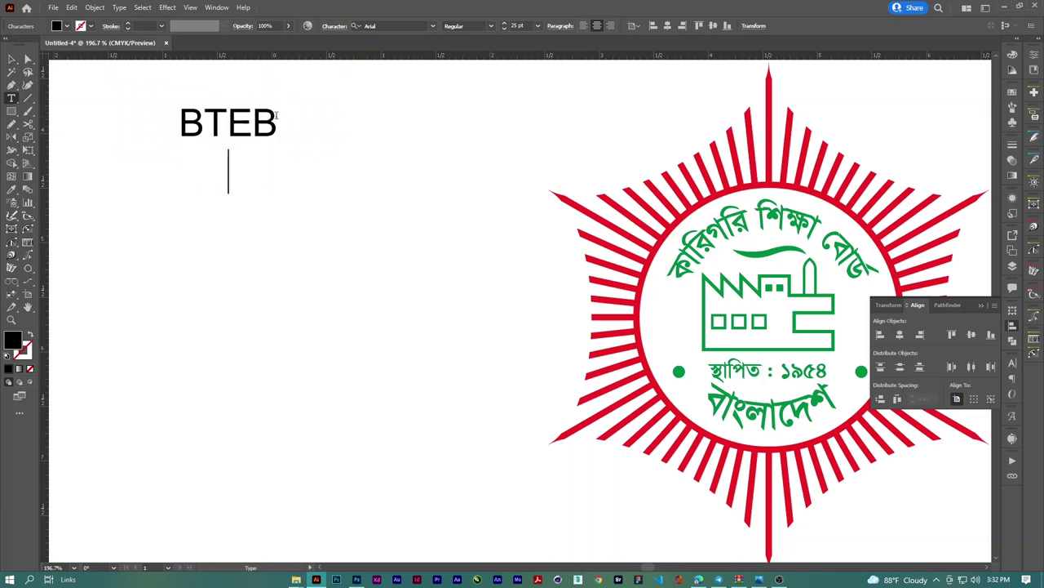
type("bANG")
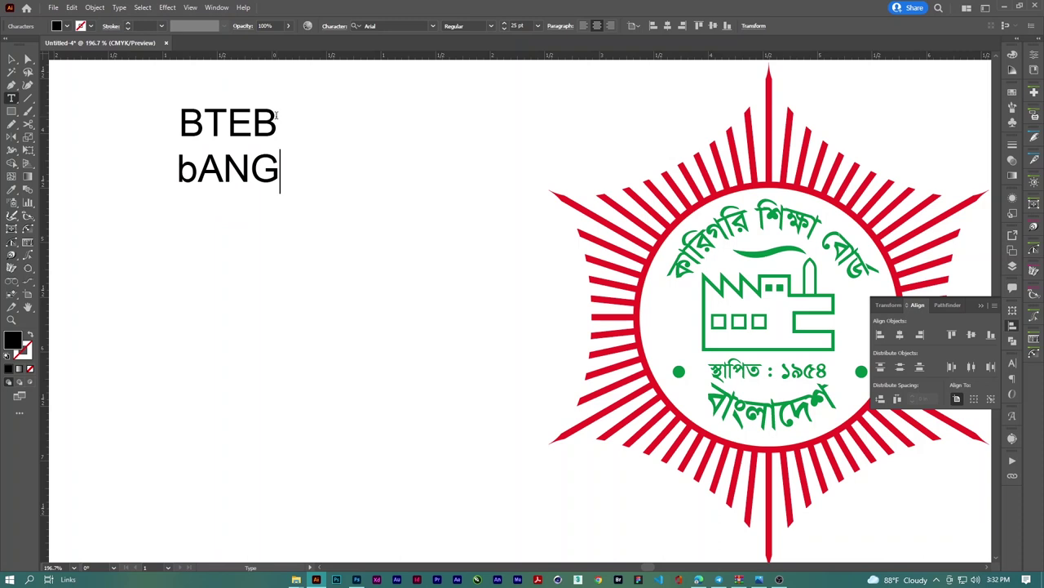
- Add the 'Bangladesh Technical Education Board' and 'Logo Deisgn' lines, then exit text editing
key("shift+Left")
key("shift+Left")
key("shift+Left")
type("Banglad")
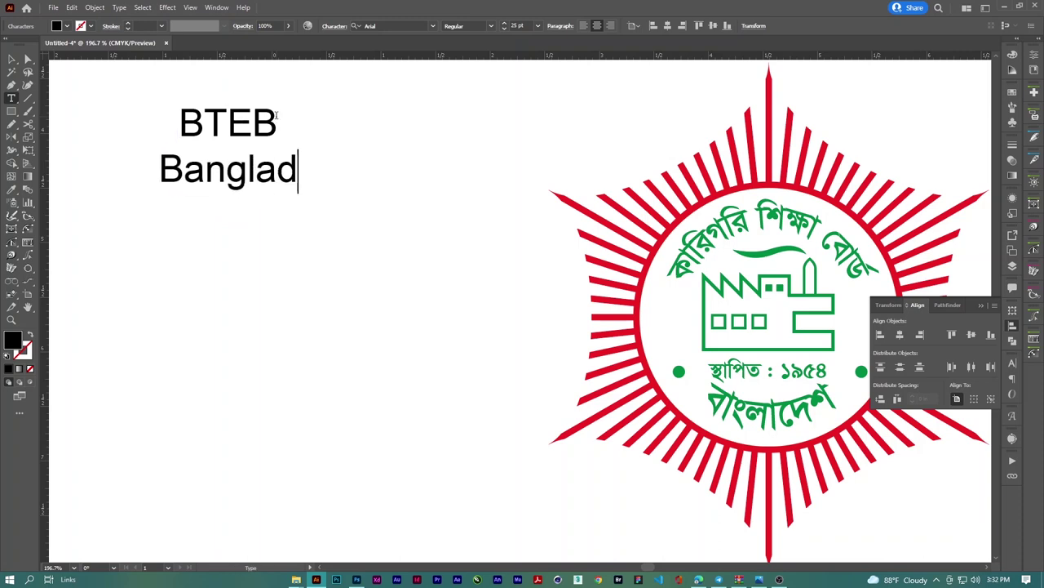
type("esh Techni")
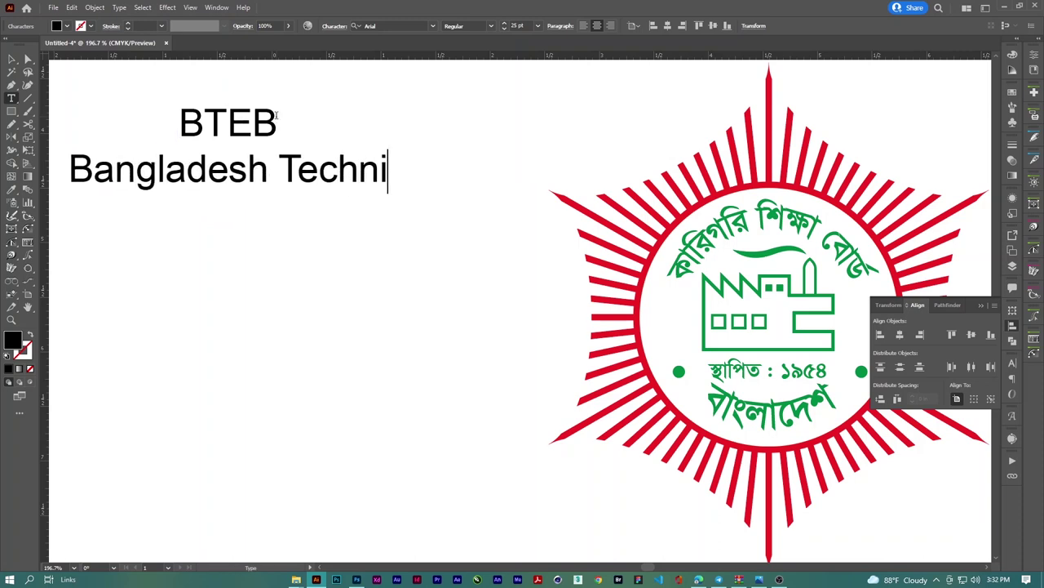
type("cal Educa")
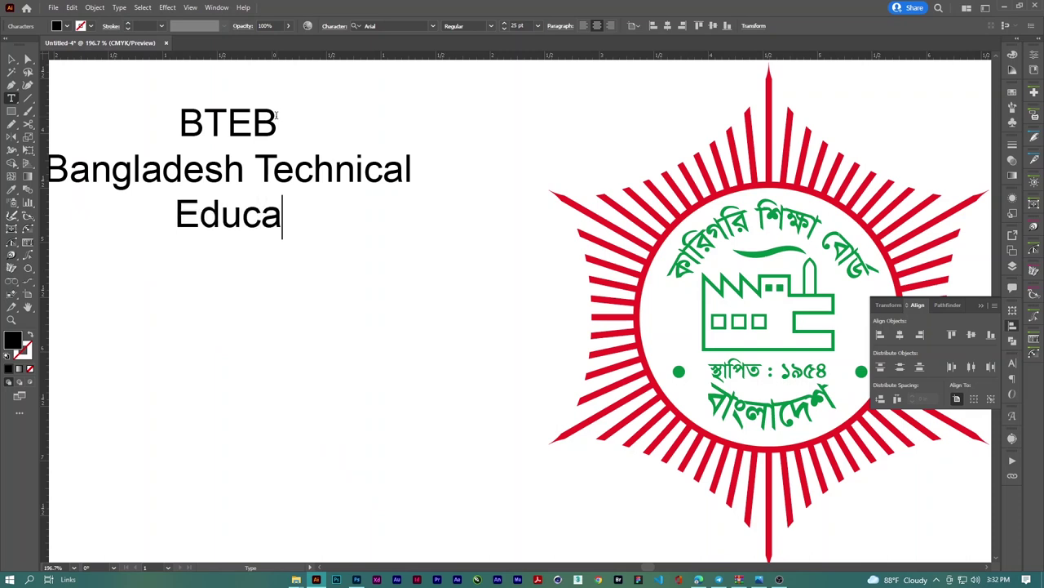
type("tion Board")
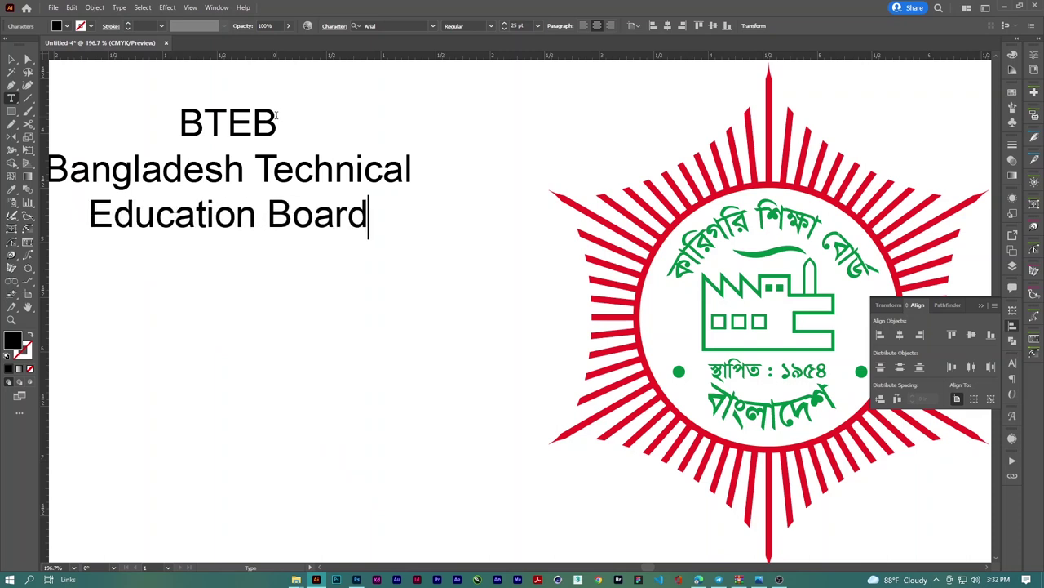
key("Return")
type("Logo ")
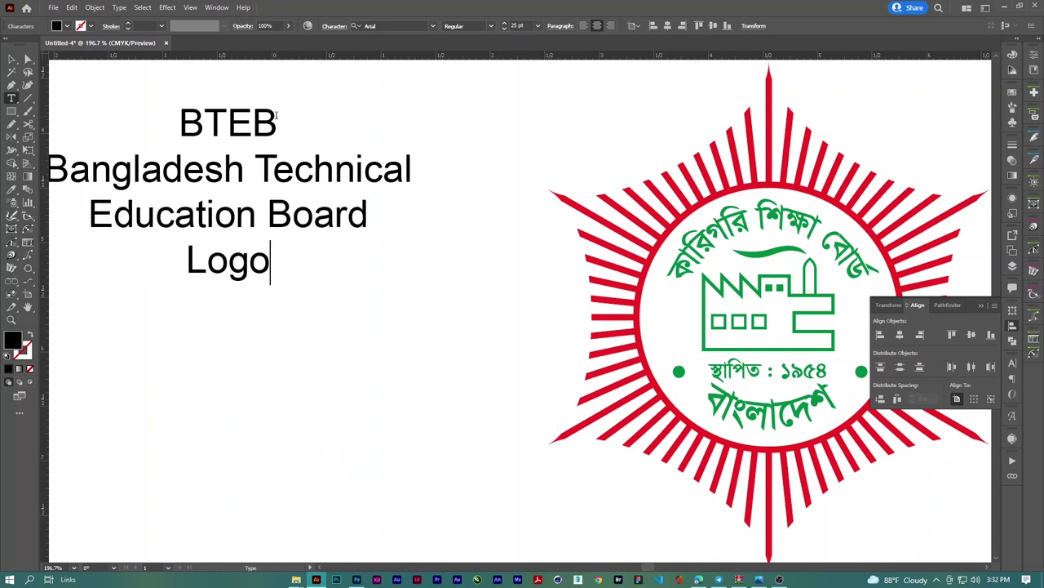
type("Deisgn")
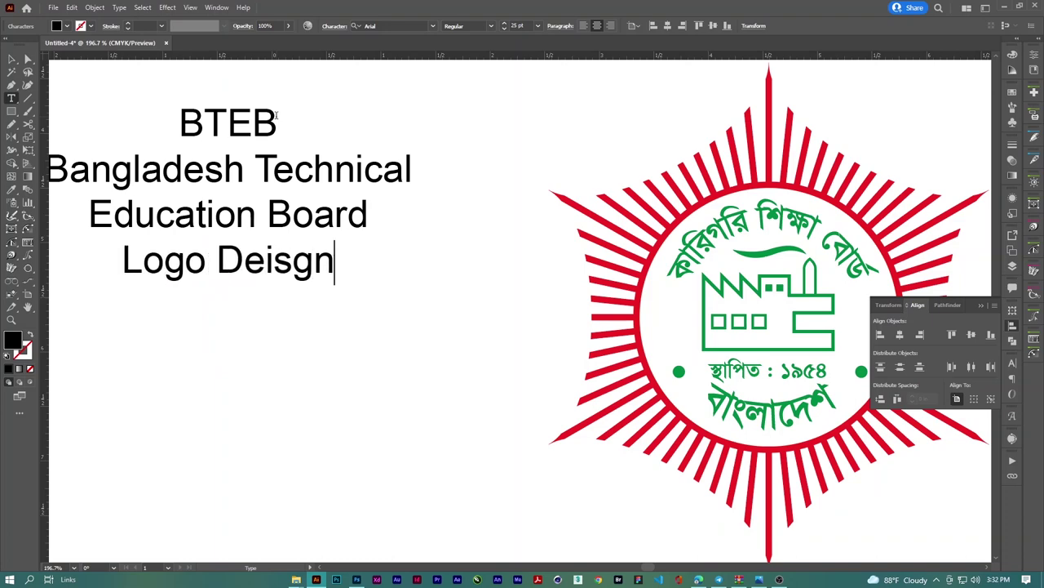
key("ctrl+a")
key("Escape")
left_click_drag(311, 123, 366, 128)
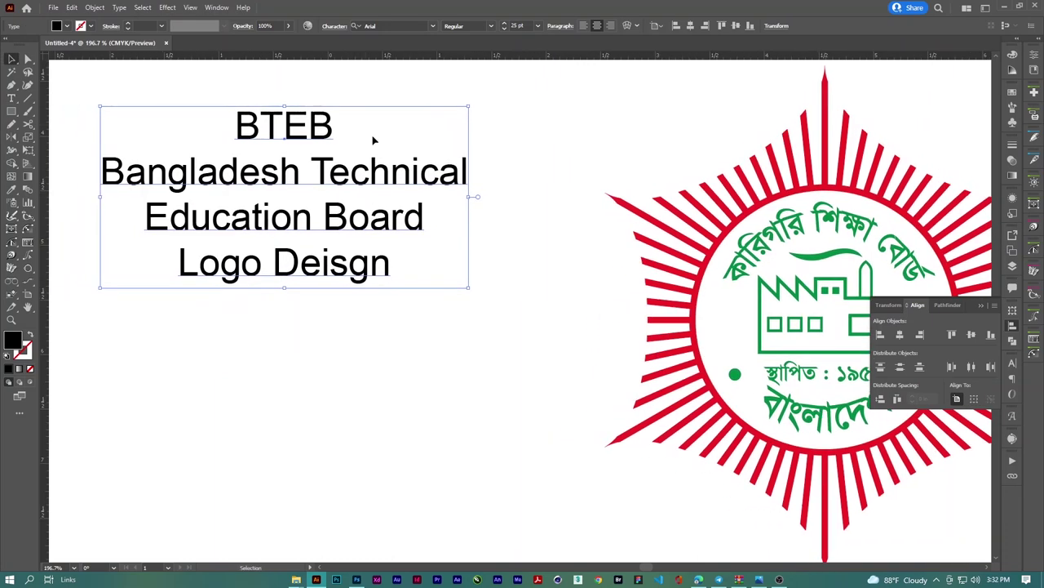
- Reopen the text block and add 'tutorial' after 'Logo Deisgn'
double_click(336, 256)
triple_click(336, 257)
key("Right")
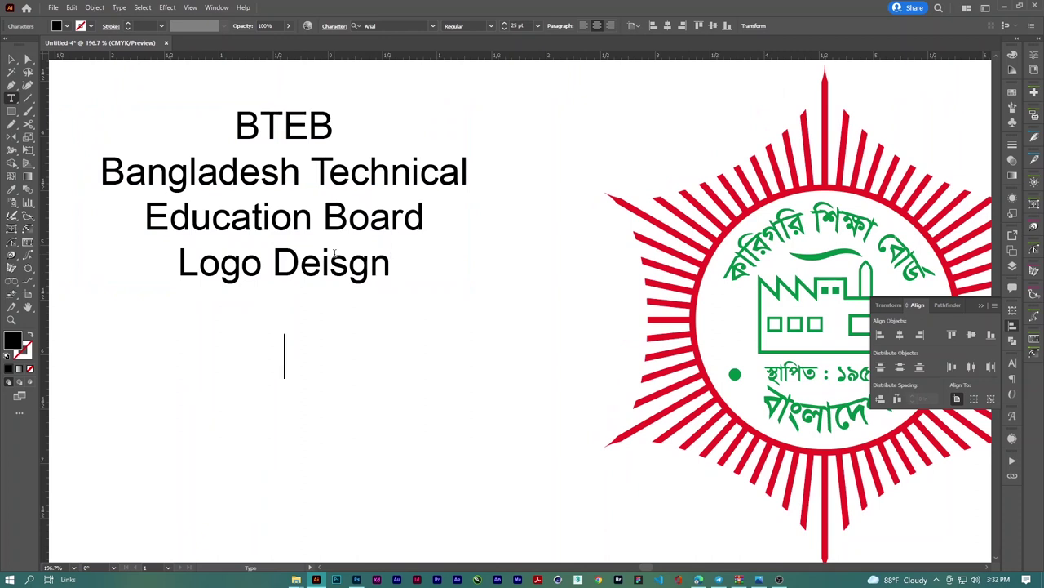
key("BackSpace")
type("tutori")
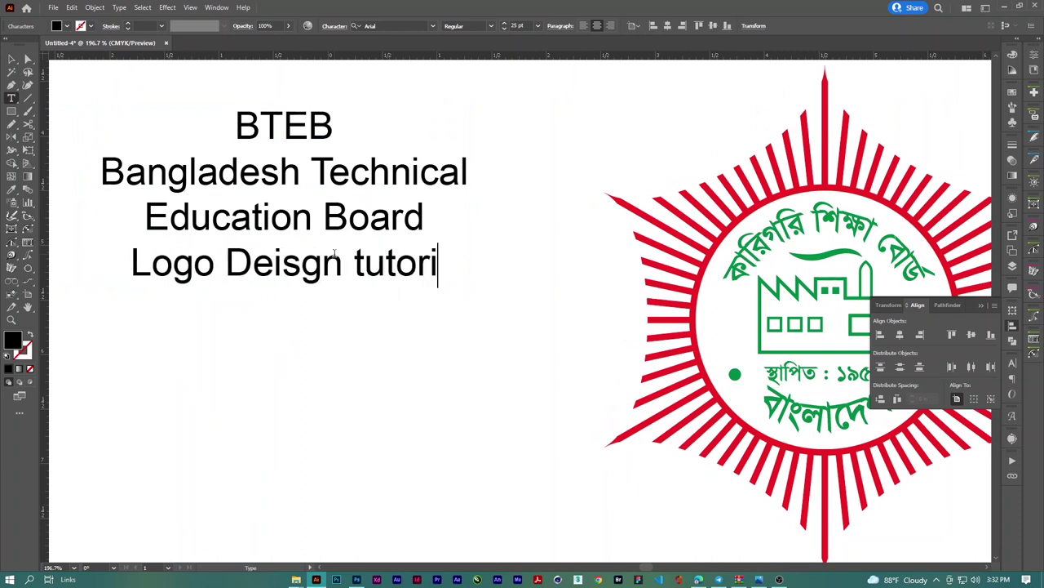
type("al")
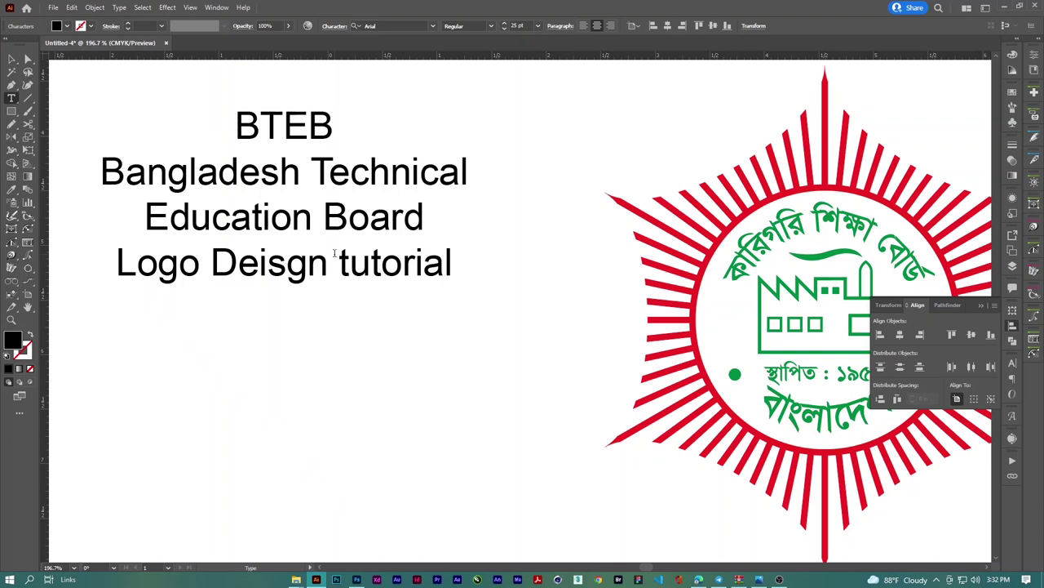
key("Return")
key("Return")
- Add credit lines: the author's name, 'Trainer, IMT Chandpur' and 'Assessor, BTEB'
type("Bulbul")
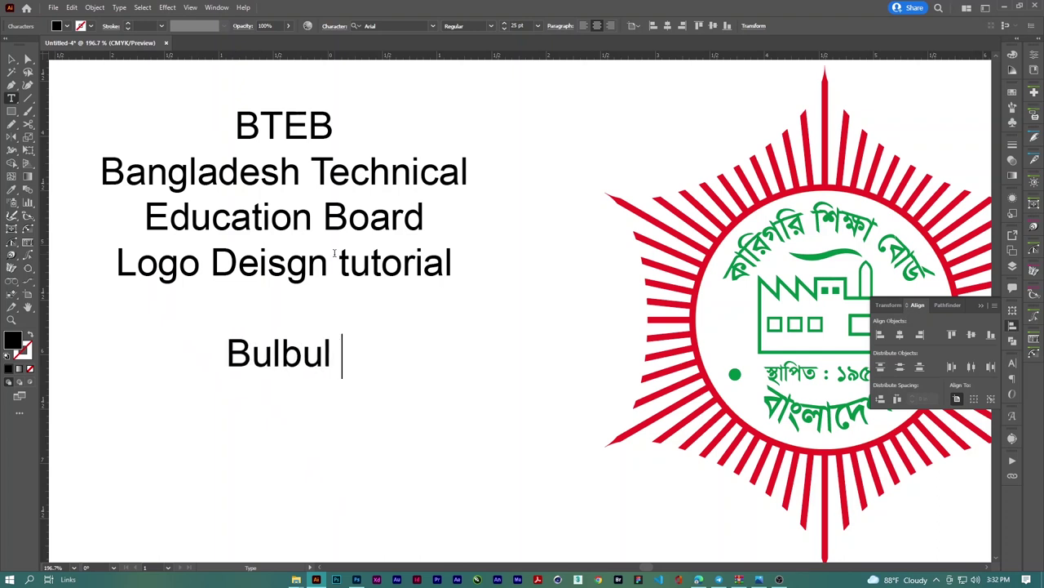
type("Somraat")
key("Return")
type("T")
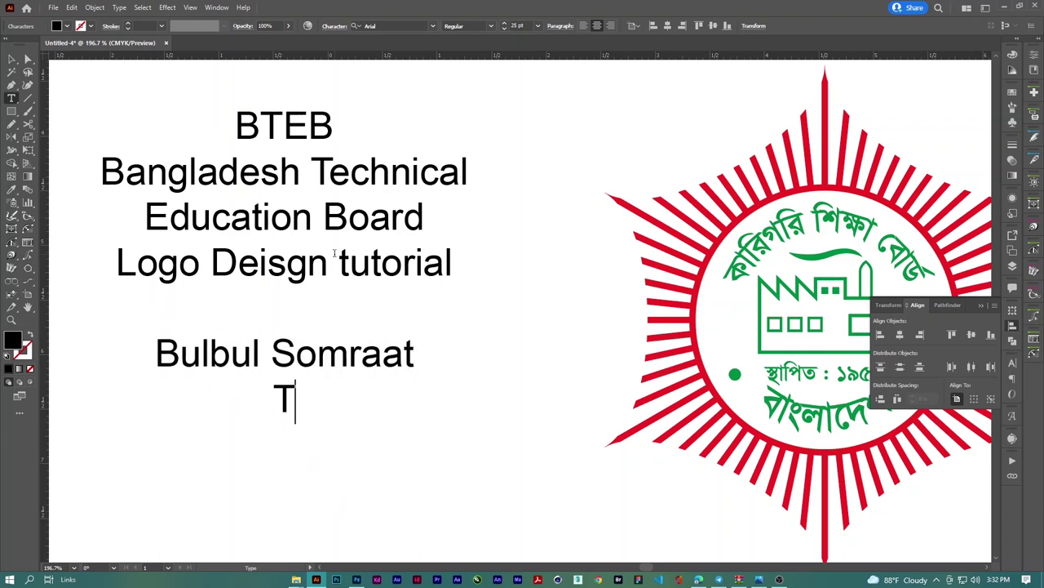
type("rainer")
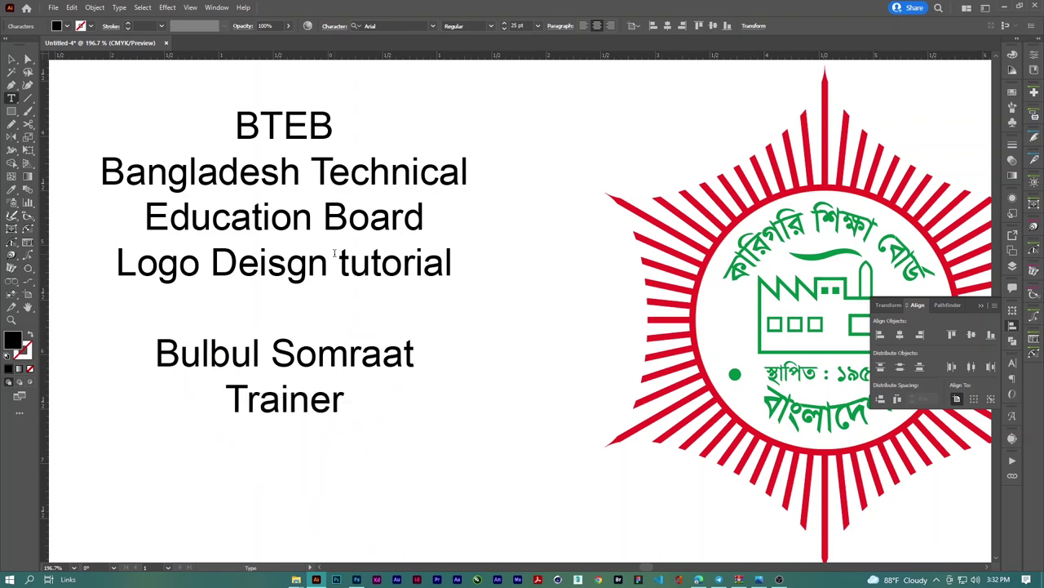
type(",")
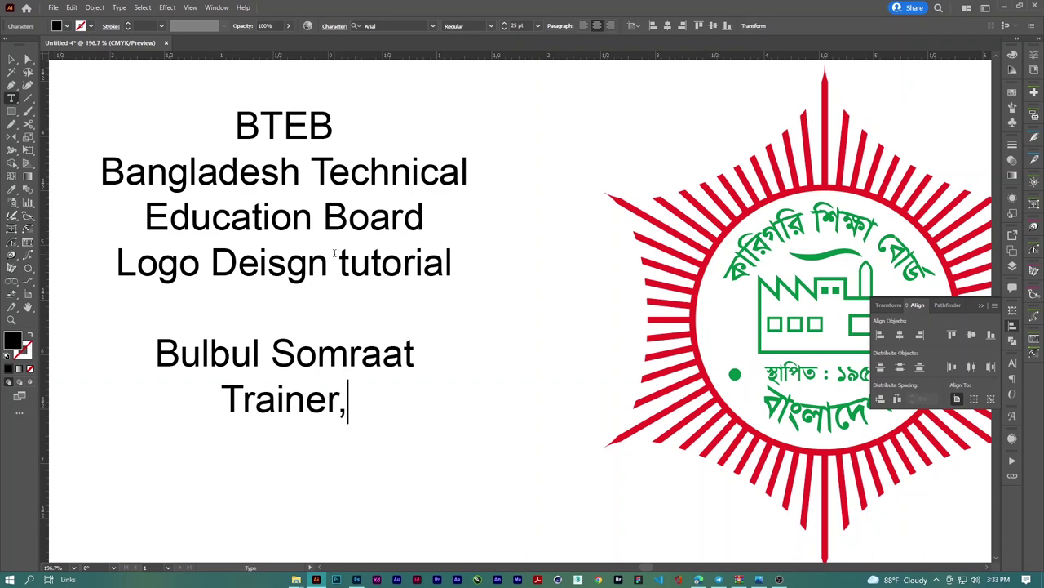
type(" IMT Chand")
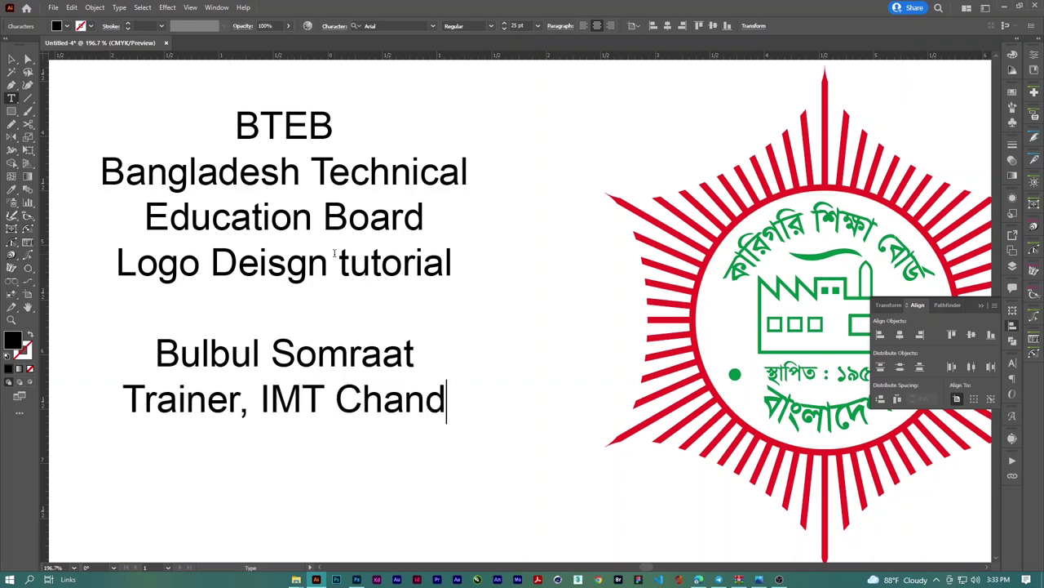
type("pur")
key("Return")
type("Asses")
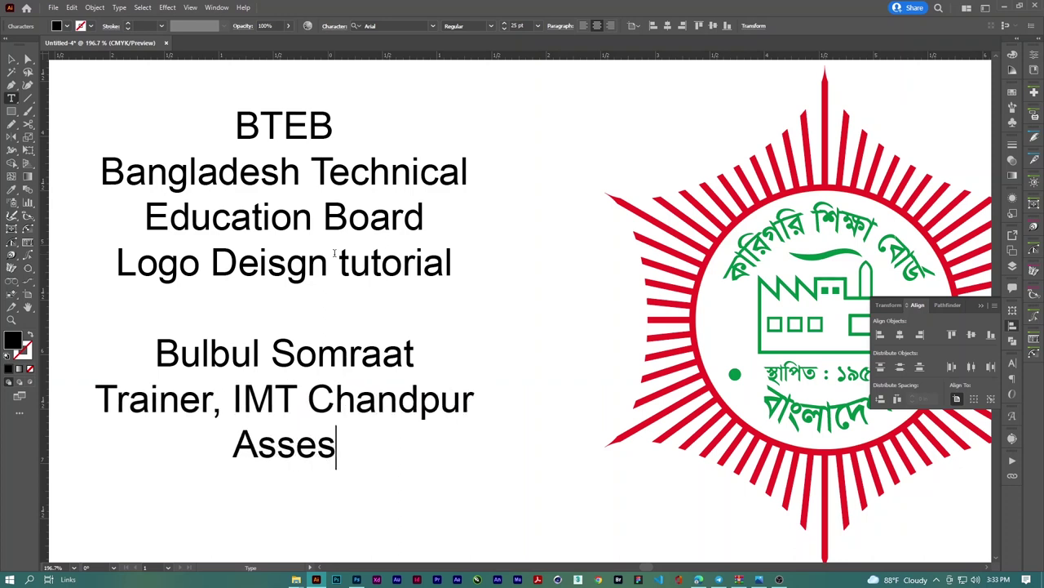
type("sor, BTEB")
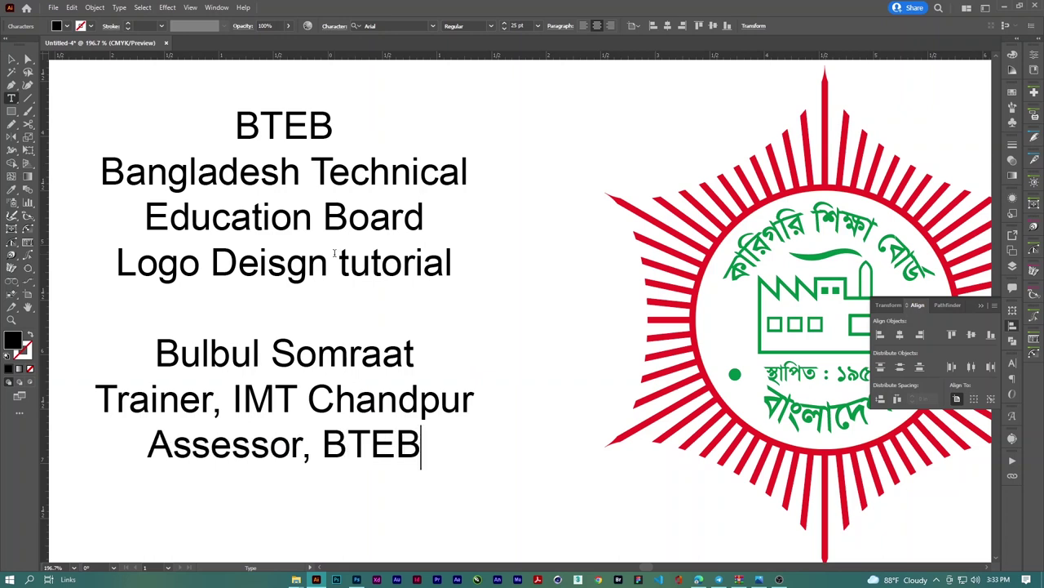
- End the text block with a closing 'Thank you' line
key("Return")
key("Return")
type("B")
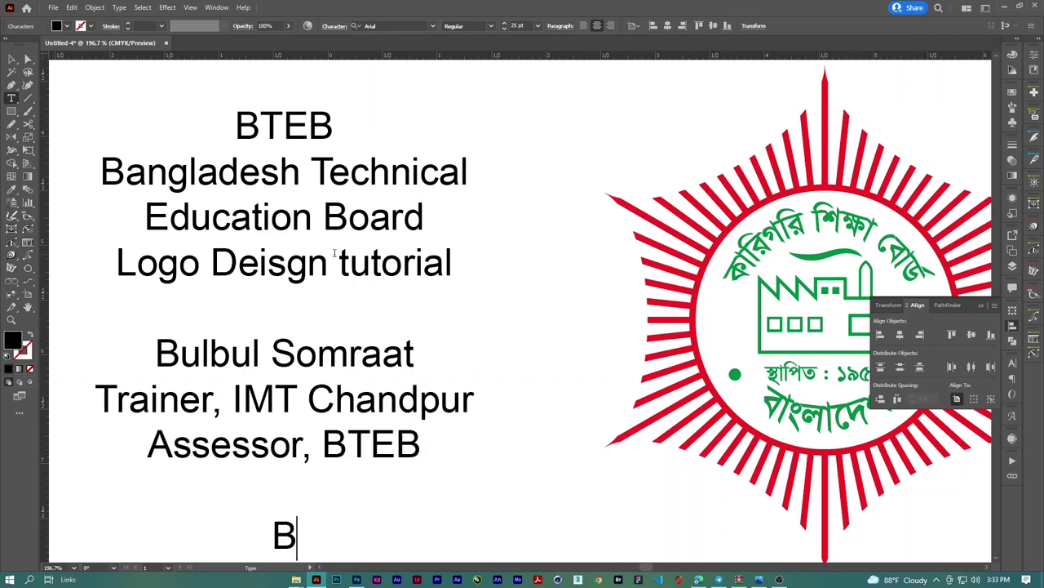
key("BackSpace")
type("Ta")
key("BackSpace")
type("hanks")
key("BackSpace")
type("y")
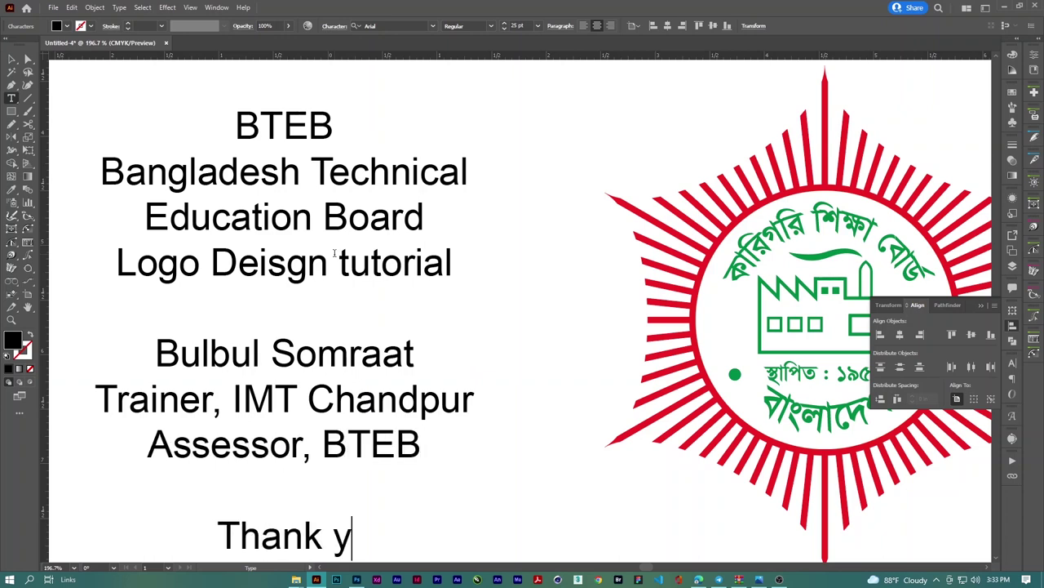
type("ou")
- Finish editing, deselect the text block and hide the panels to view the artwork
key("ctrl+a")
scroll(555, 275, "down", 3)
scroll(555, 275, "up", 2)
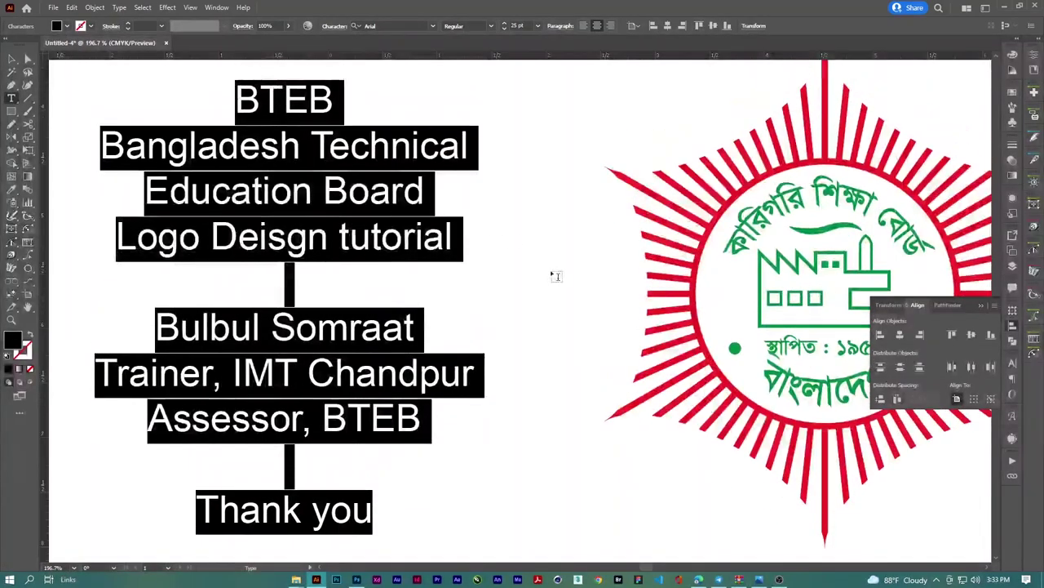
key("Escape")
left_click(531, 267)
key("Tab")
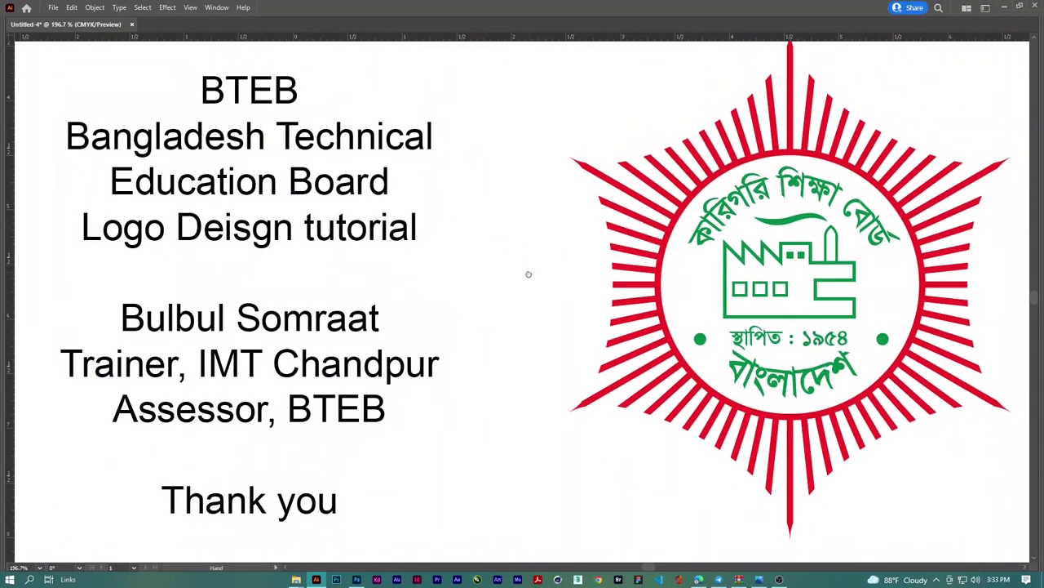